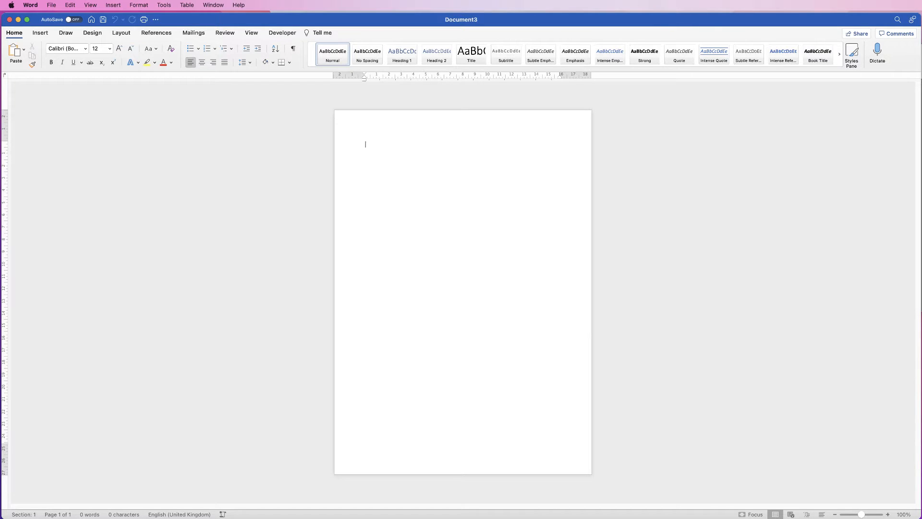
Switch to Safari, search Pixabay for "logos" and filter the results to vector graphics.
key(super+Tab)
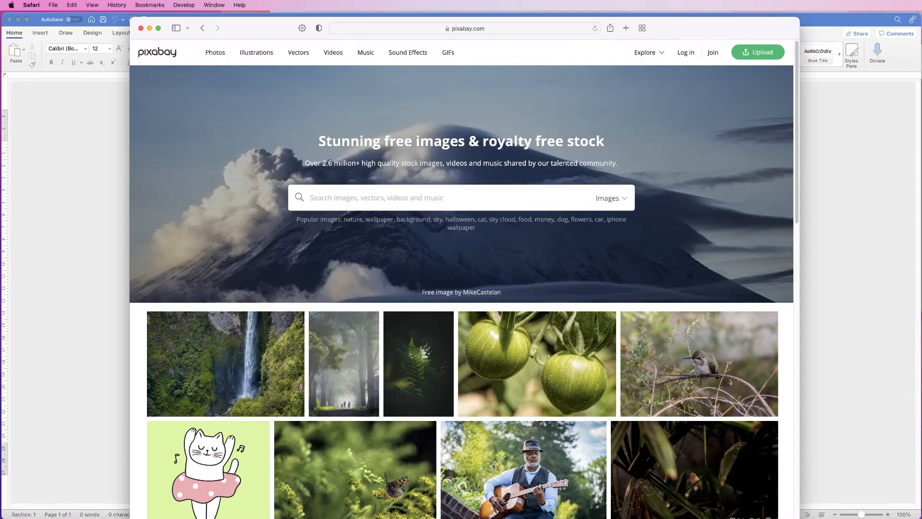
drag(799, 518, 799, 494)
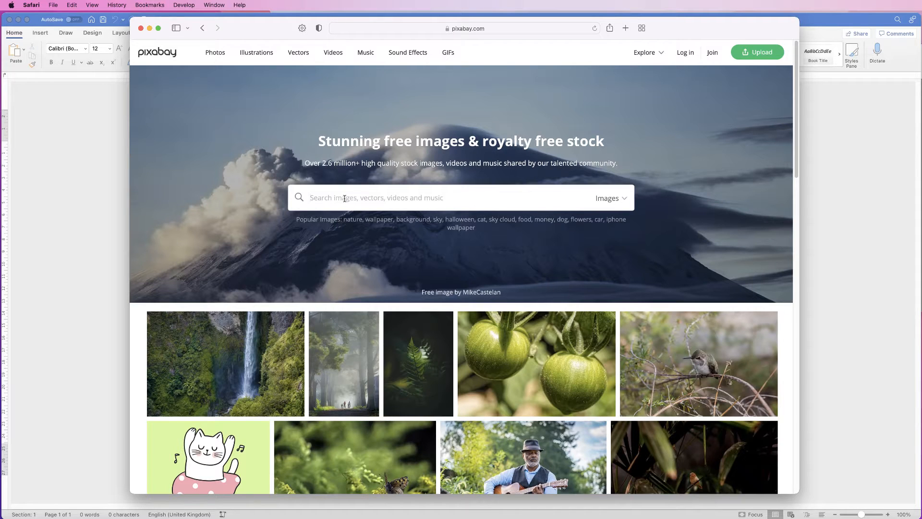
text(logos)
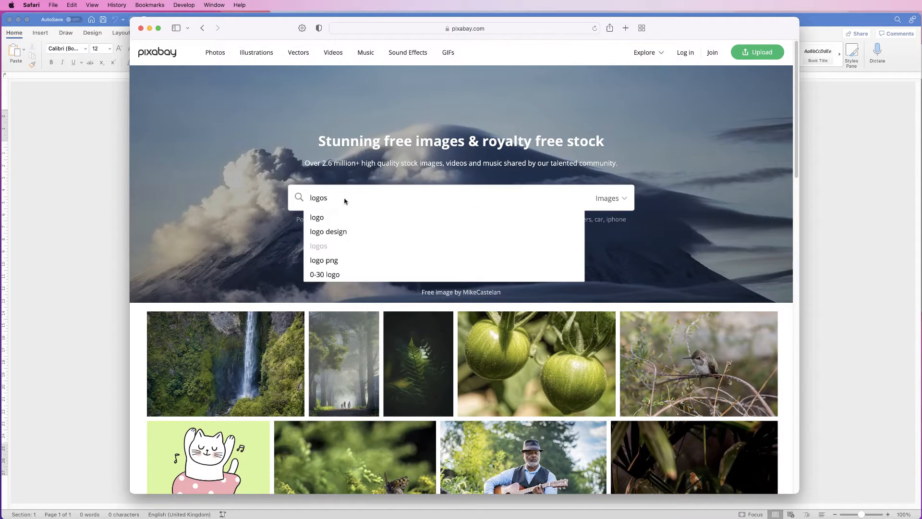
key(Return)
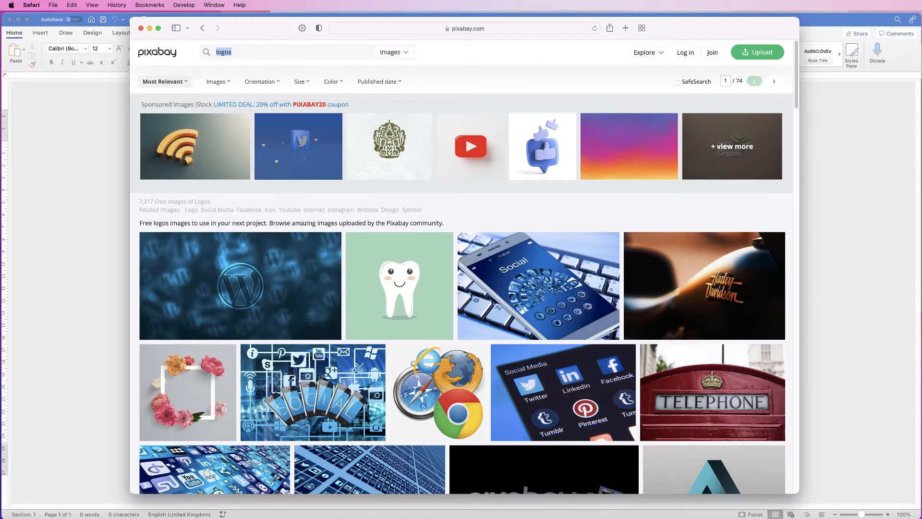
click(394, 52)
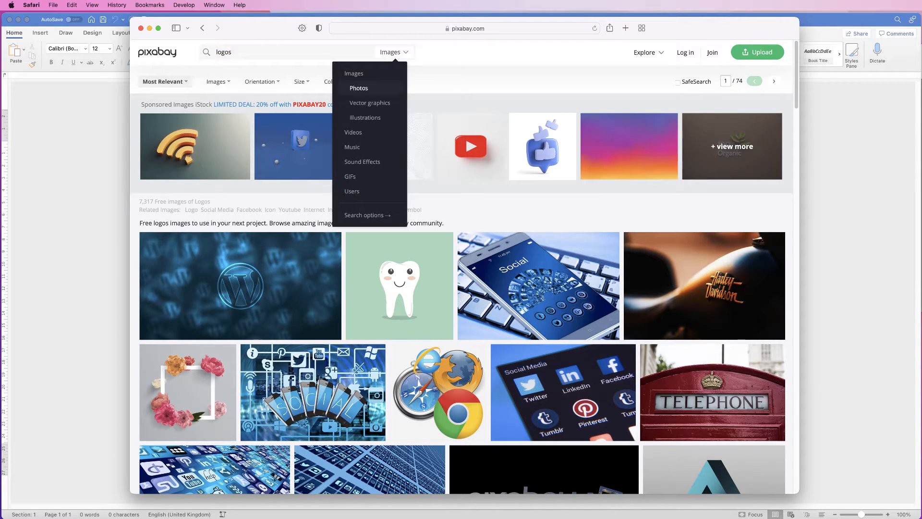
click(370, 102)
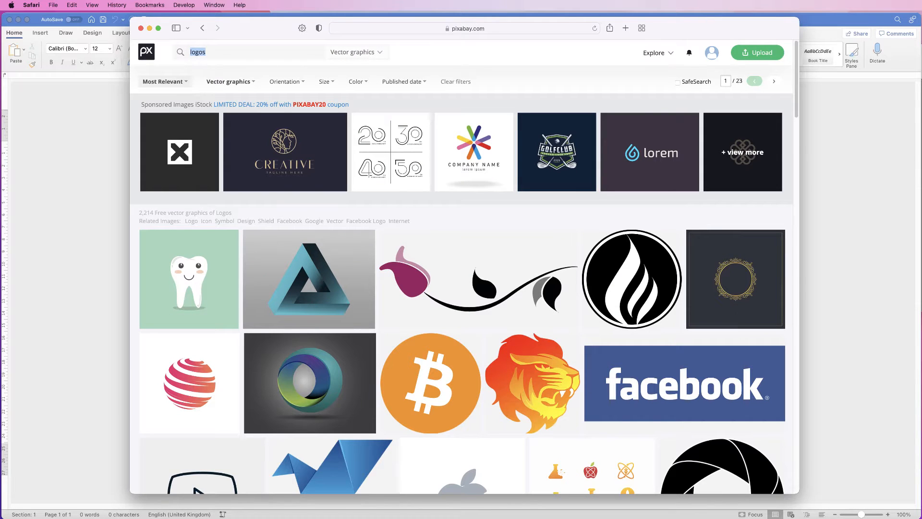
Look through the first two pages of vector logo results for a suitable logo image.
scroll(461, 264, down, 1)
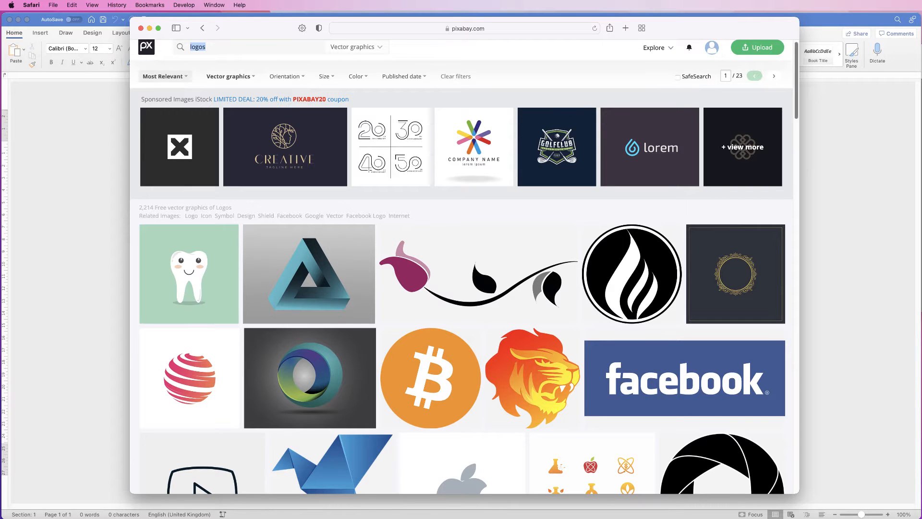
scroll(461, 264, down, 10)
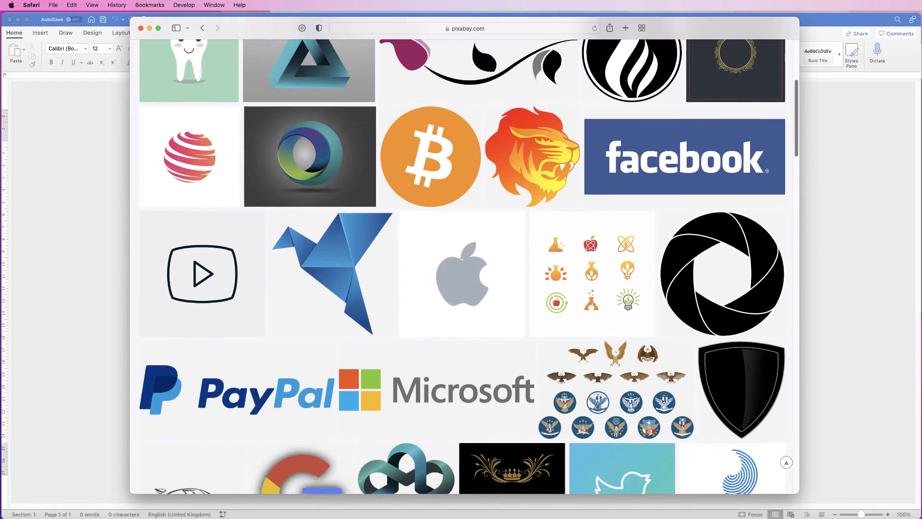
scroll(461, 264, down, 20)
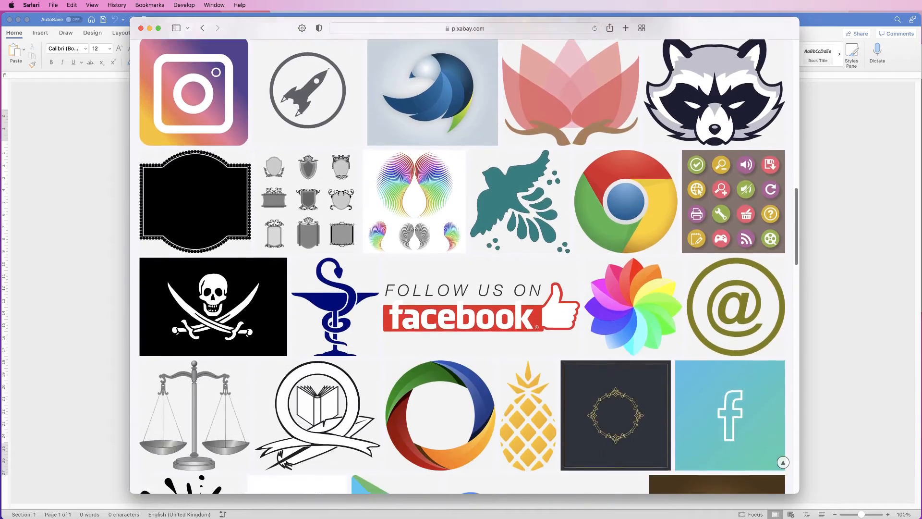
scroll(461, 264, down, 20)
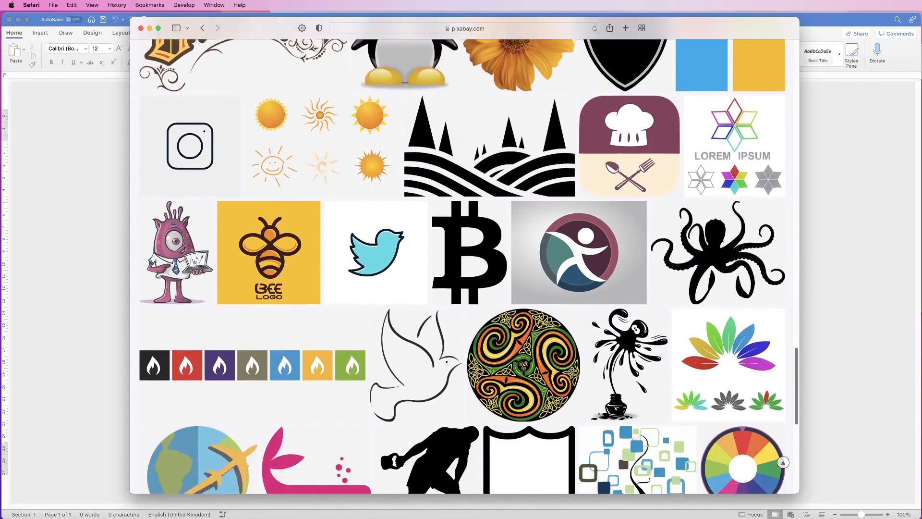
scroll(461, 264, down, 15)
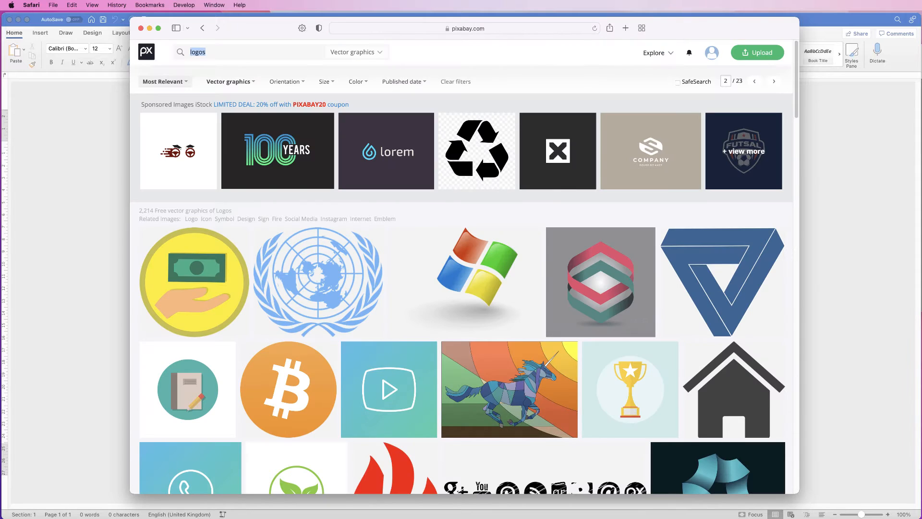
scroll(242, 492, down, 10)
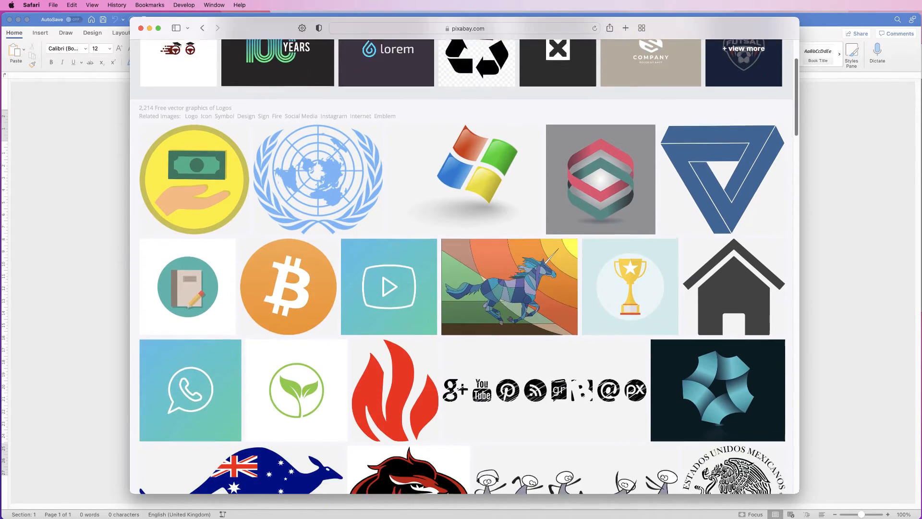
scroll(242, 492, down, 6)
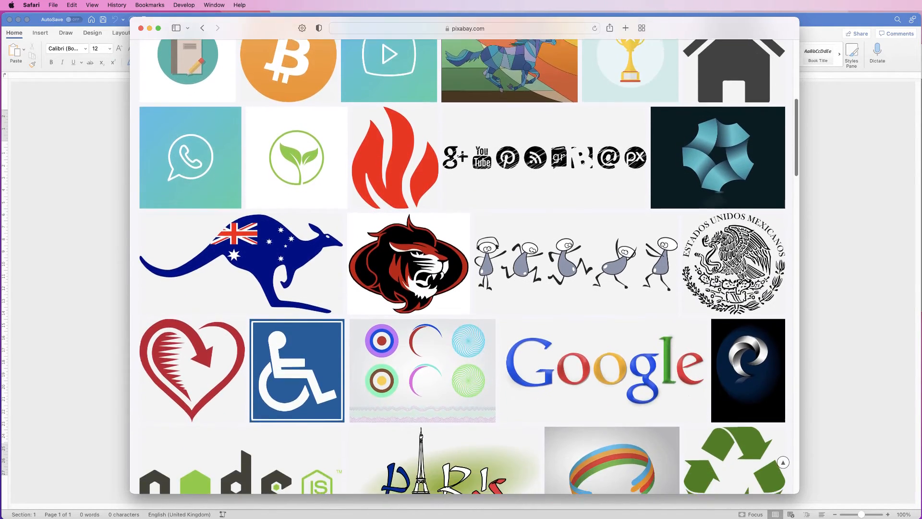
scroll(423, 120, down, 4)
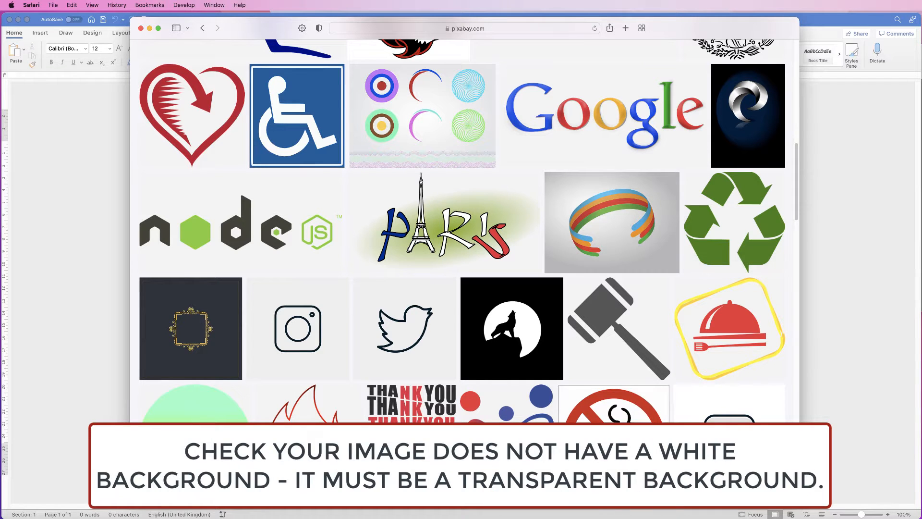
scroll(461, 220, down, 15)
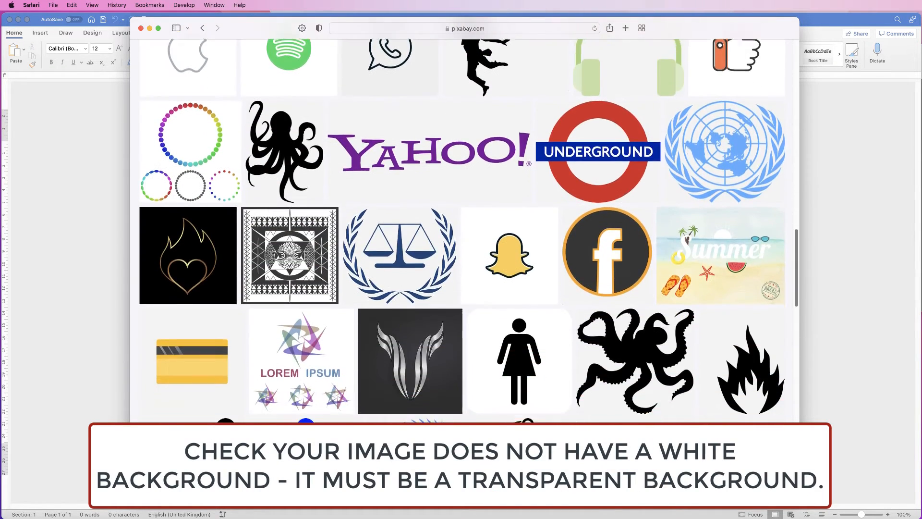
scroll(302, 144, down, 4)
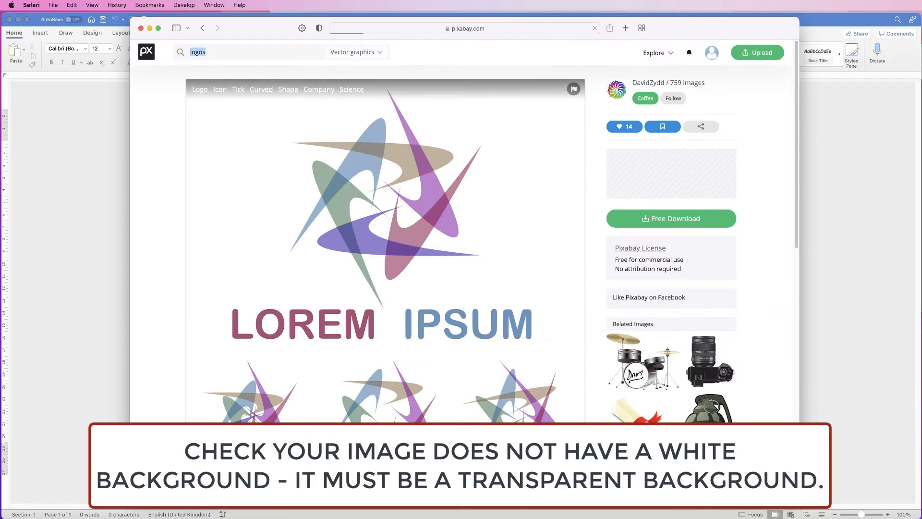
Download the LOREM IPSUM star logo as a 1920×1920 PNG and minimise the browser to return to Word.
click(671, 219)
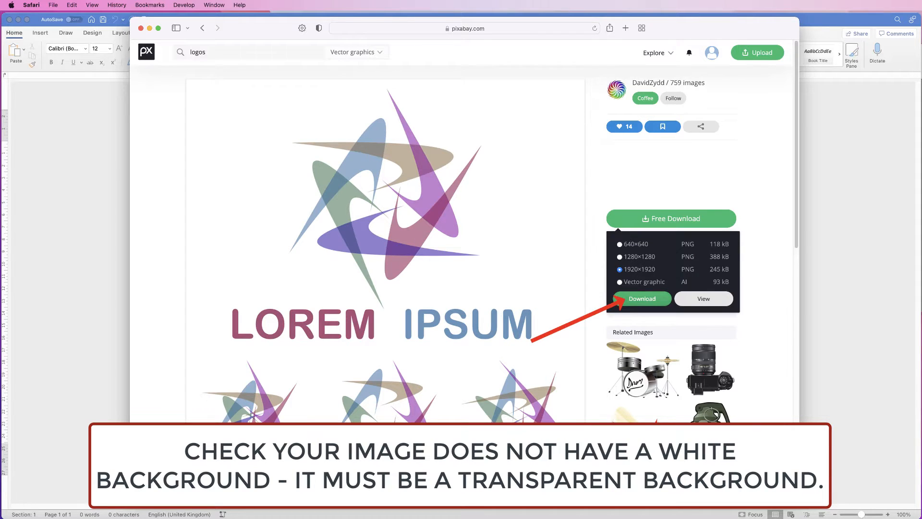
click(642, 298)
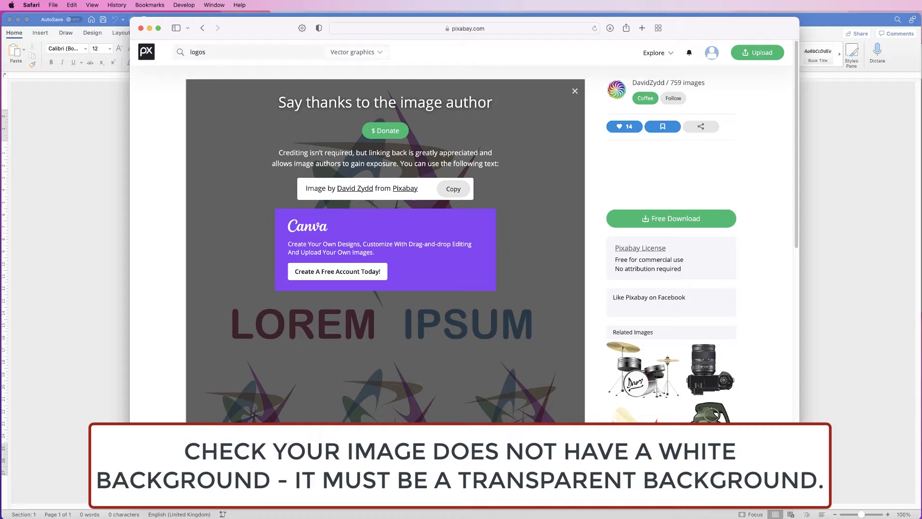
click(150, 28)
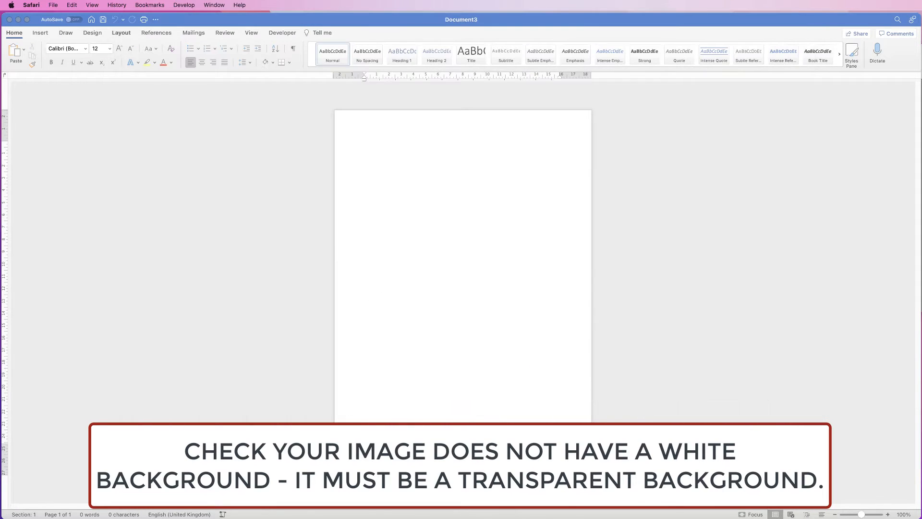
Insert the picture file eco-5465415.png from the You Tube Demo folder into the blank document.
click(41, 33)
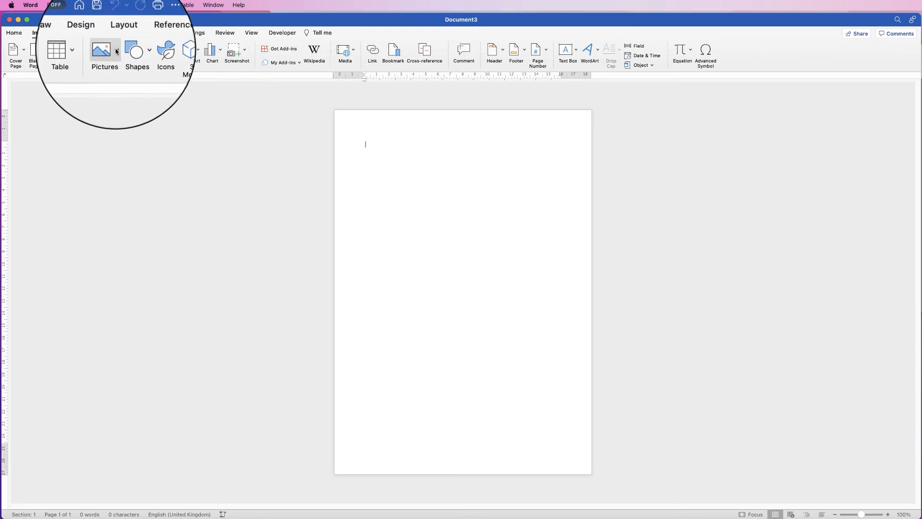
click(118, 51)
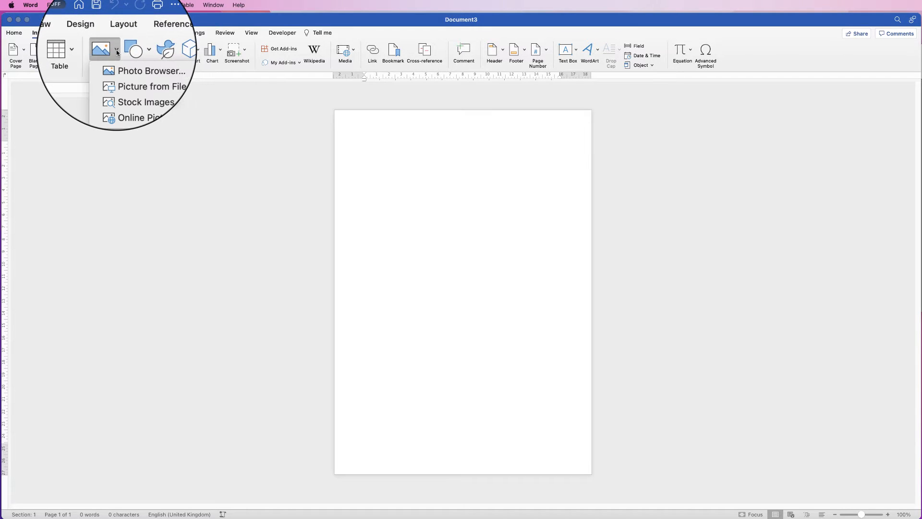
click(123, 76)
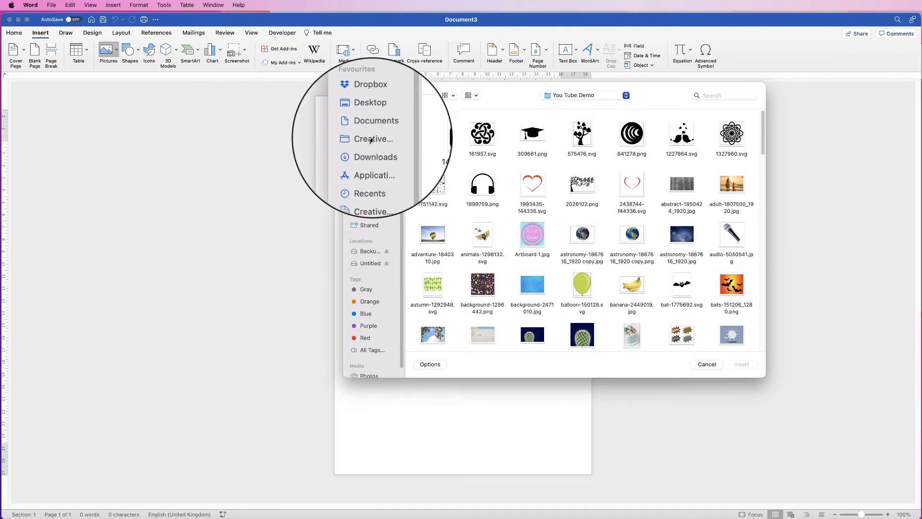
click(372, 152)
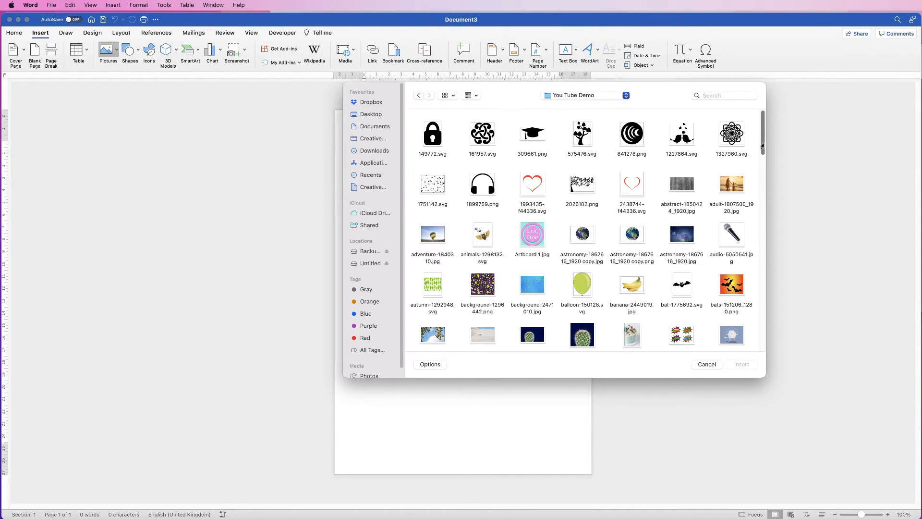
drag(762, 150, 762, 202)
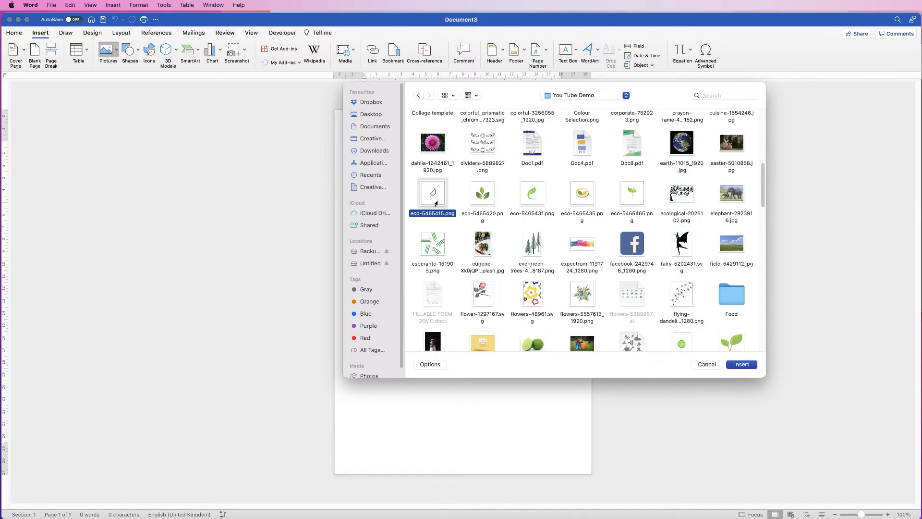
click(747, 364)
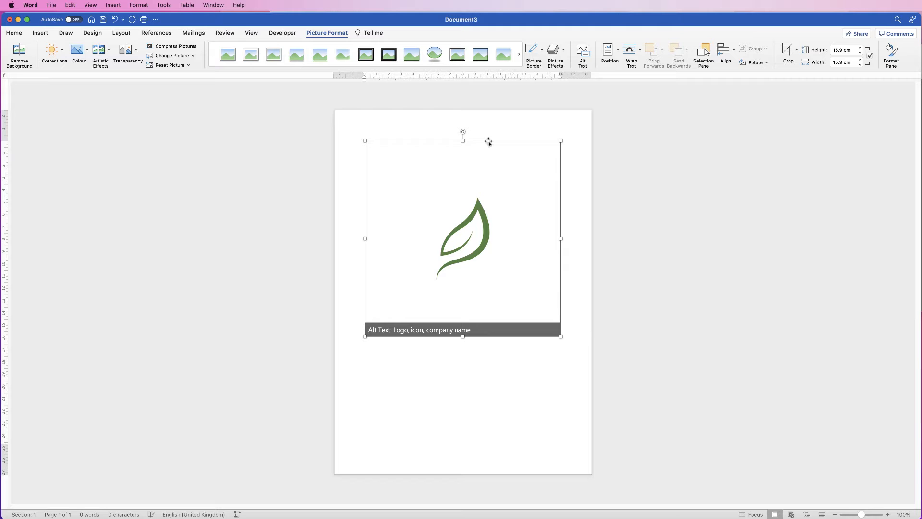
Set the leaf picture's text wrapping to In Front of Text and move it slightly up and left on the page.
drag(489, 142, 487, 192)
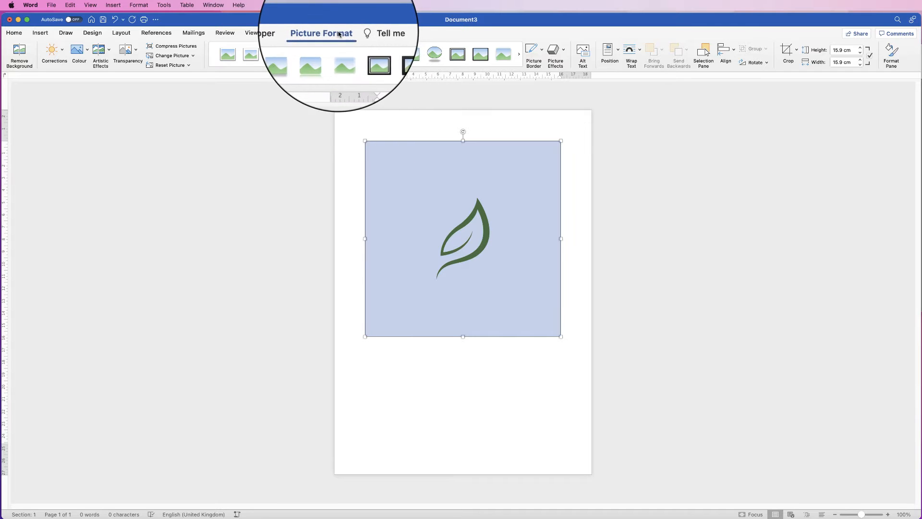
click(634, 52)
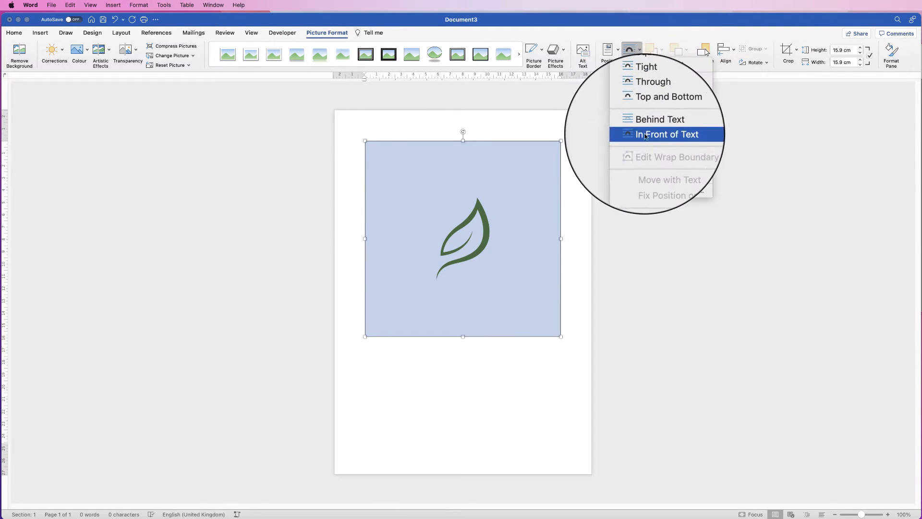
click(659, 134)
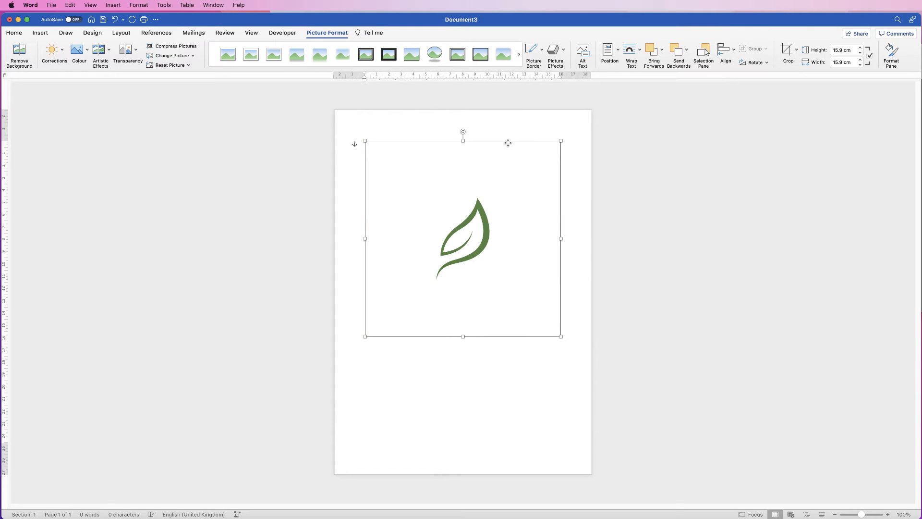
mouse_move(510, 143)
mouse_down()
mouse_move(507, 235)
mouse_move(476, 150)
mouse_move(552, 152)
mouse_move(504, 185)
mouse_move(504, 136)
mouse_up()
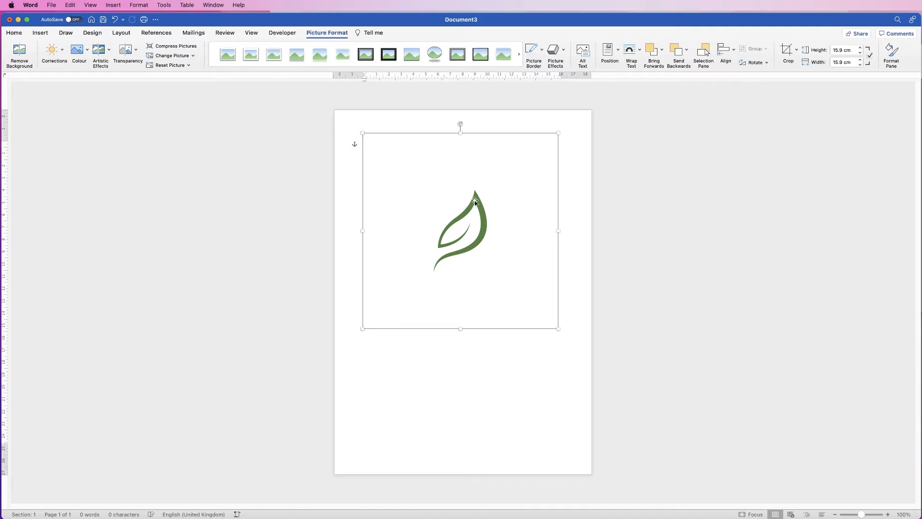
Crop the leaf picture evenly on all sides to about 8.18 cm by 8.18 cm around the leaf.
click(786, 50)
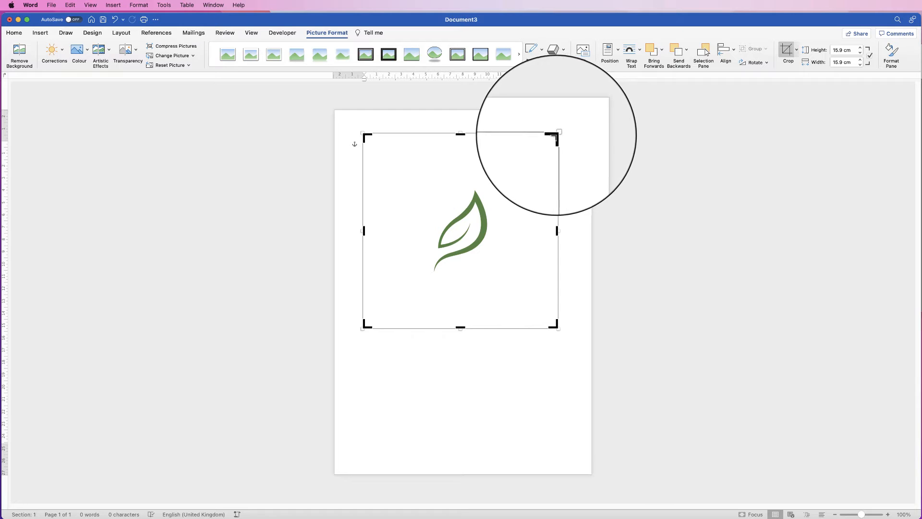
drag(555, 137, 526, 155)
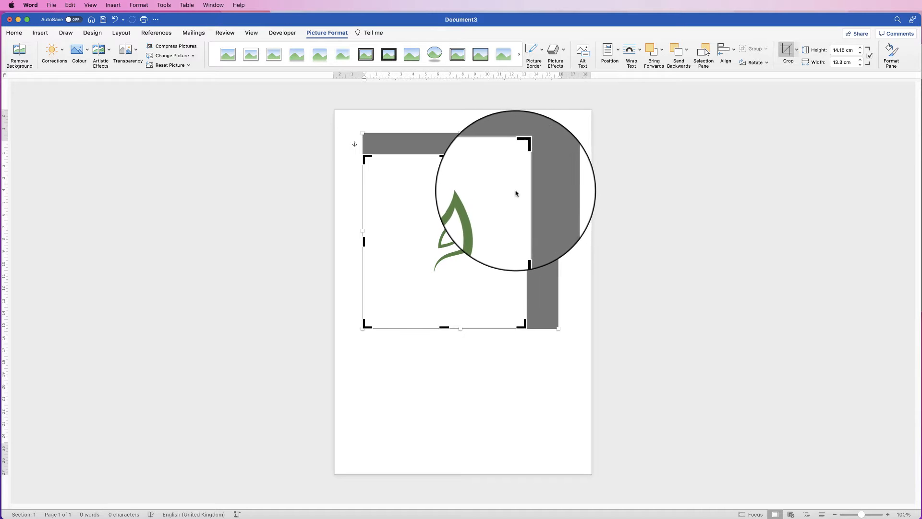
key(super+z)
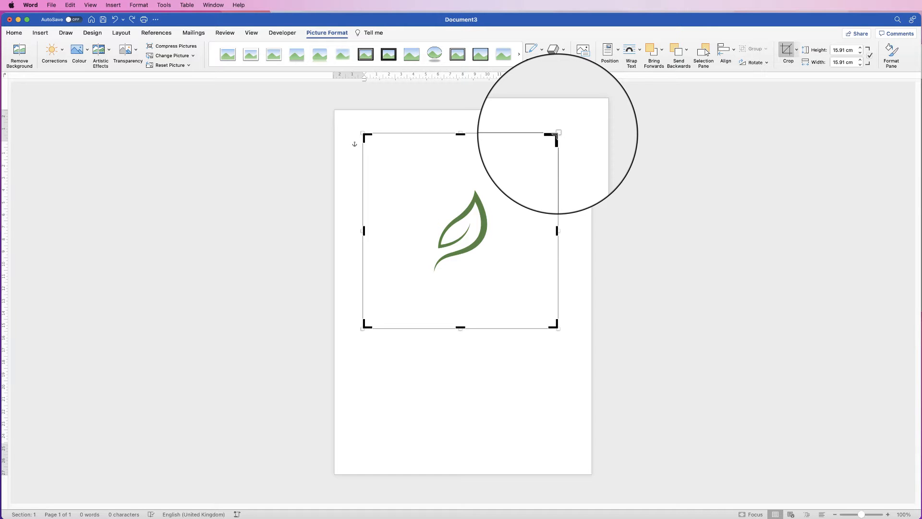
drag(557, 134, 412, 288)
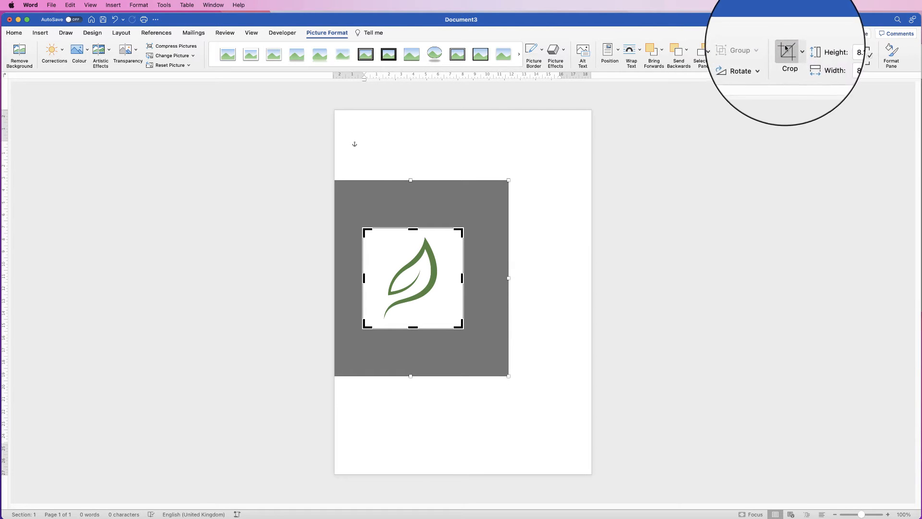
click(782, 60)
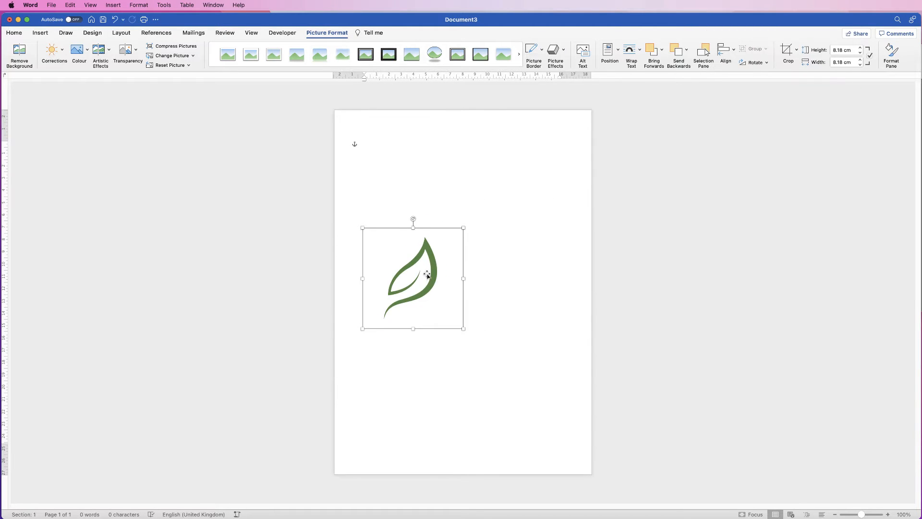
Move the cropped leaf picture up near the page's upper-left corner and deselect it.
drag(462, 238, 493, 147)
click(487, 194)
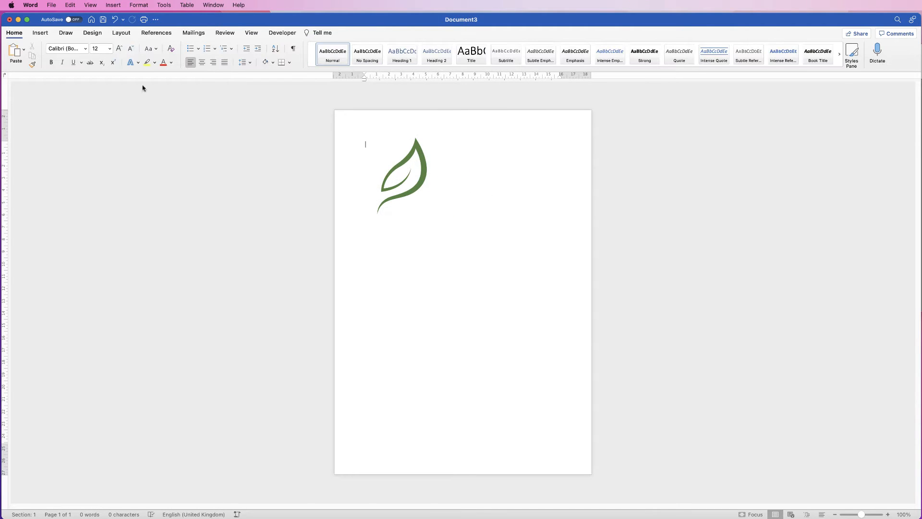
Draw a text box about 8.89 cm wide and 3.18 cm high to the right of the leaf and slightly adjust its position.
click(41, 34)
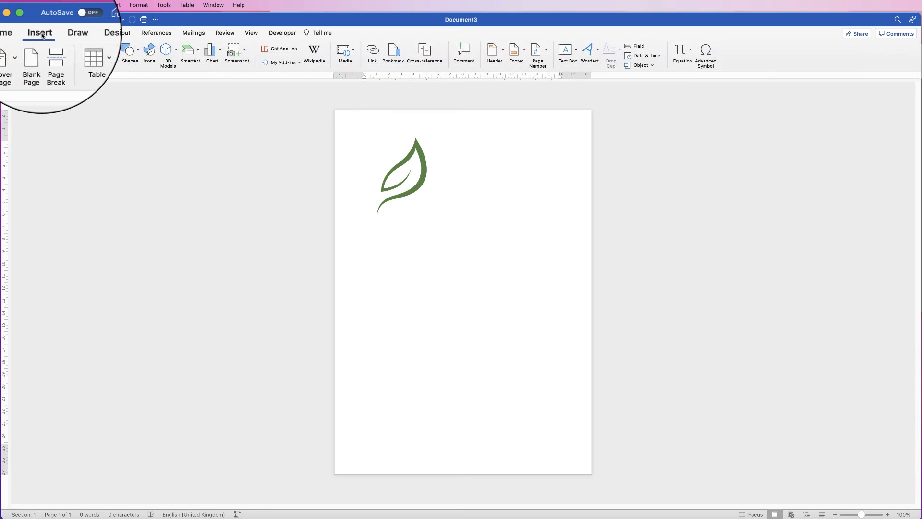
click(576, 50)
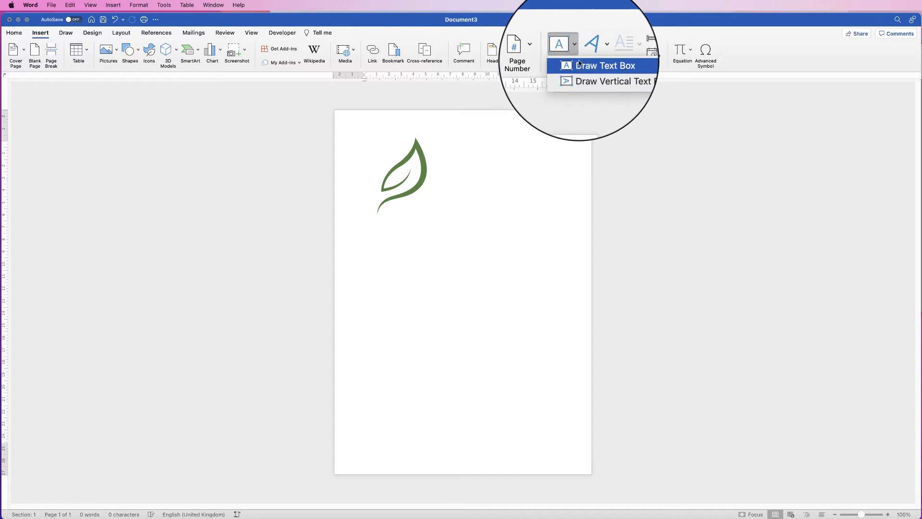
click(579, 64)
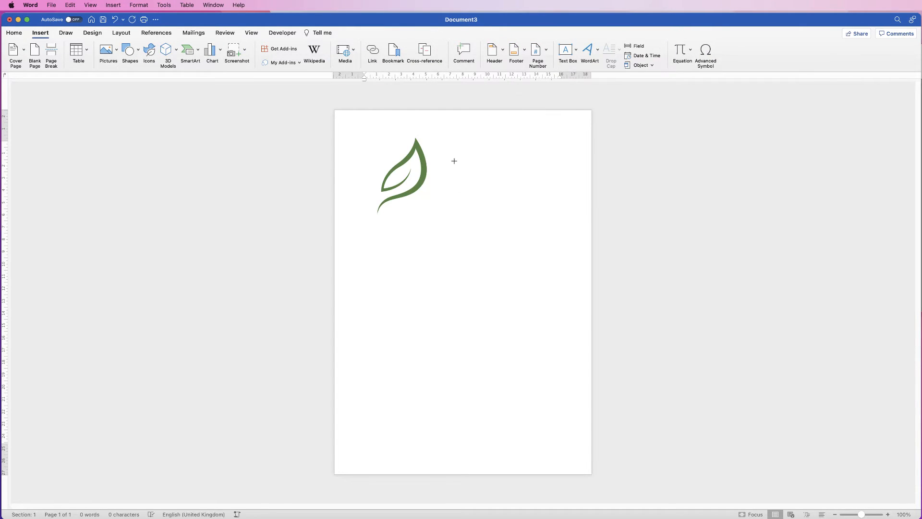
mouse_move(454, 152)
mouse_down()
mouse_move(517, 190)
mouse_move(562, 193)
mouse_up()
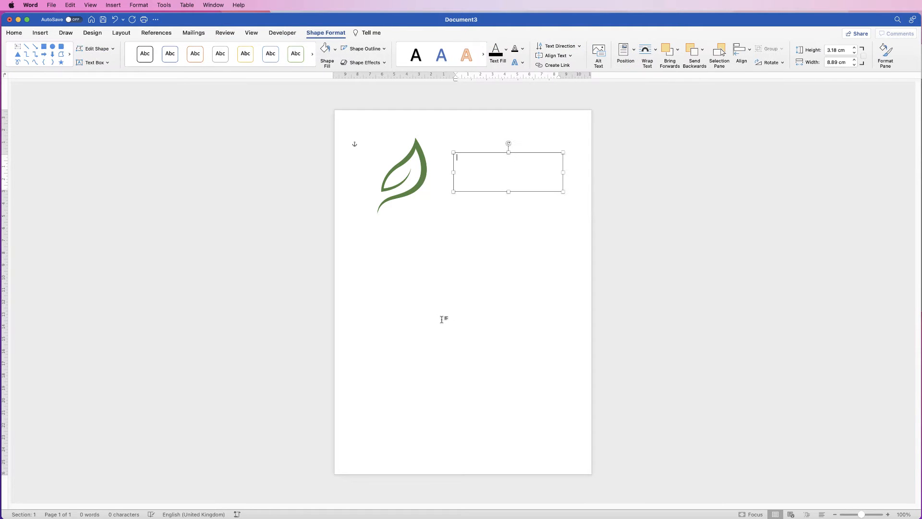
click(477, 247)
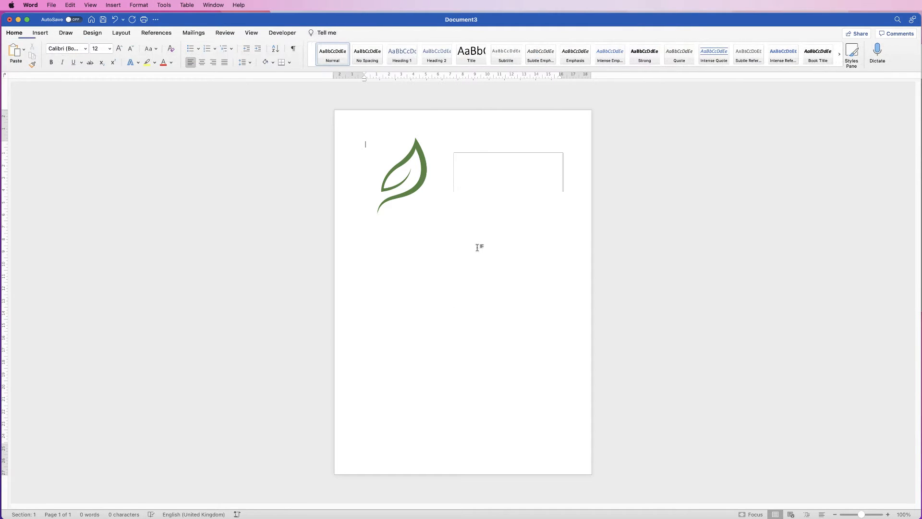
drag(498, 154, 427, 157)
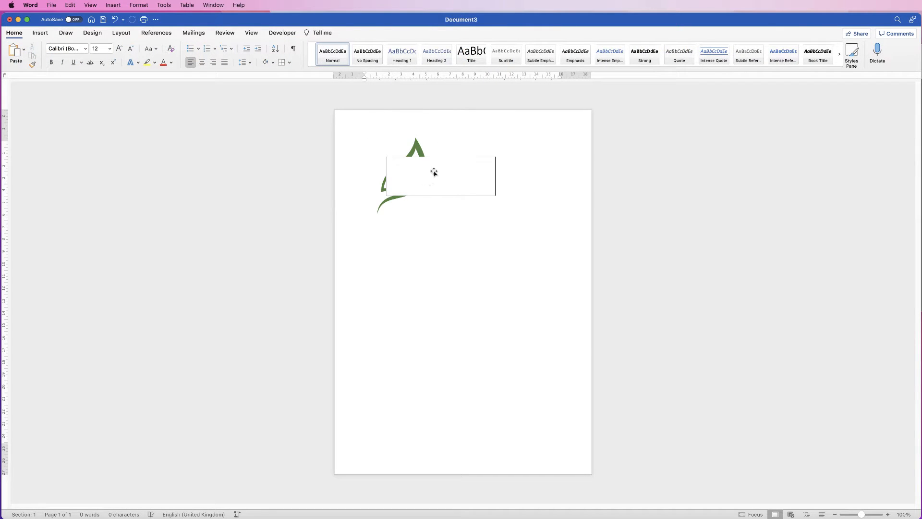
drag(430, 178, 492, 171)
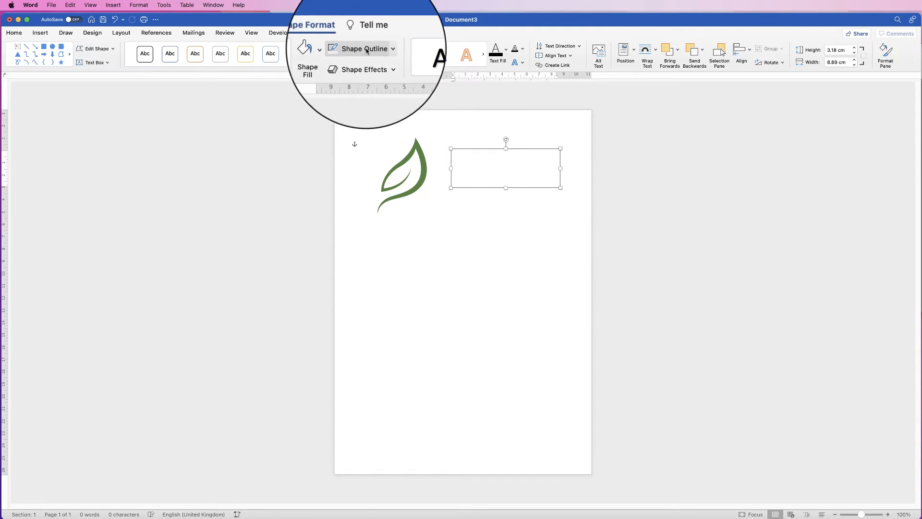
Set the text box beside the leaf to no outline and no fill.
click(385, 52)
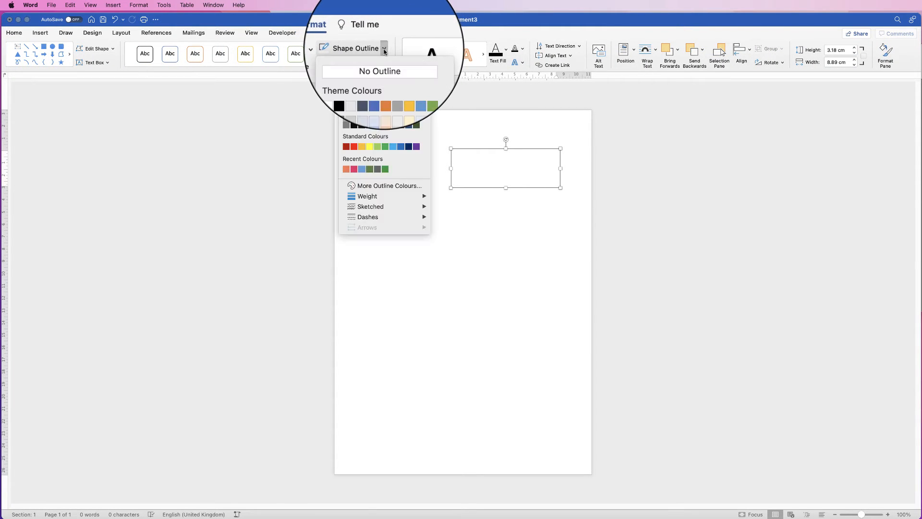
click(365, 69)
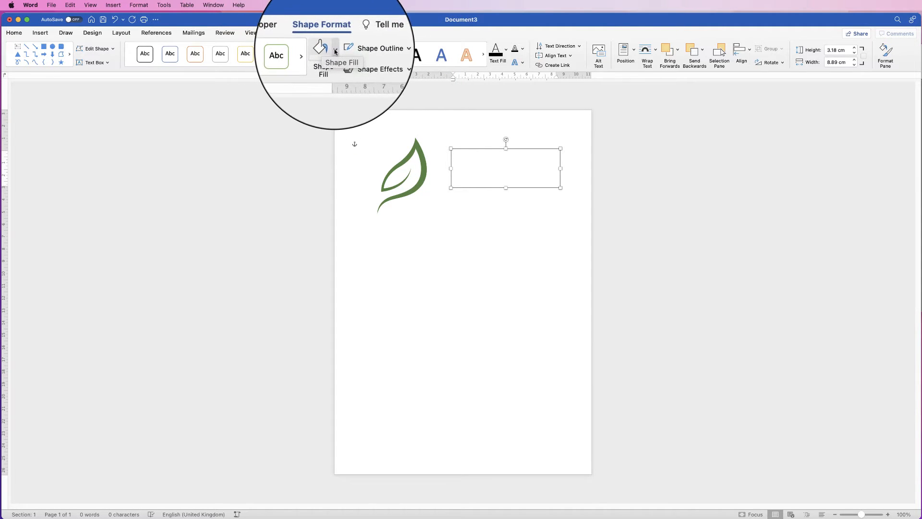
click(325, 62)
click(333, 75)
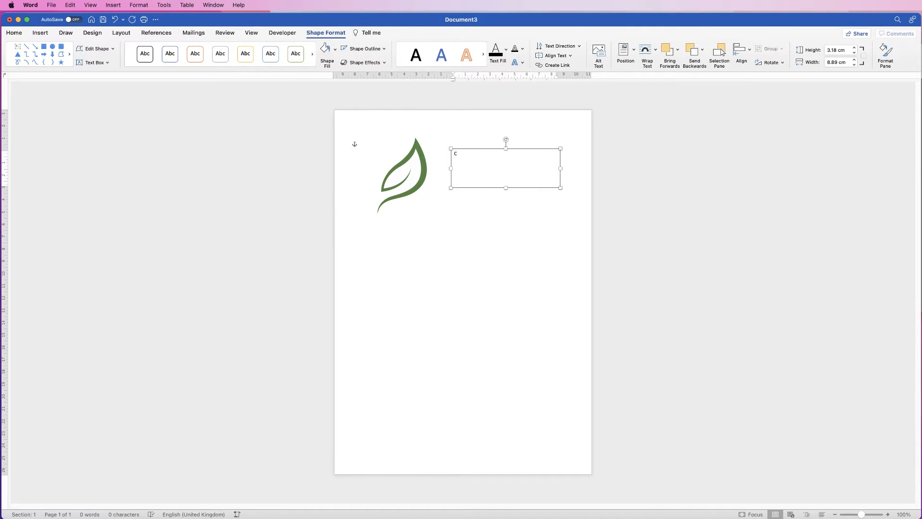
Enter "Company" in the text box and format it in bold Brazilia at size 36.
text(pany)
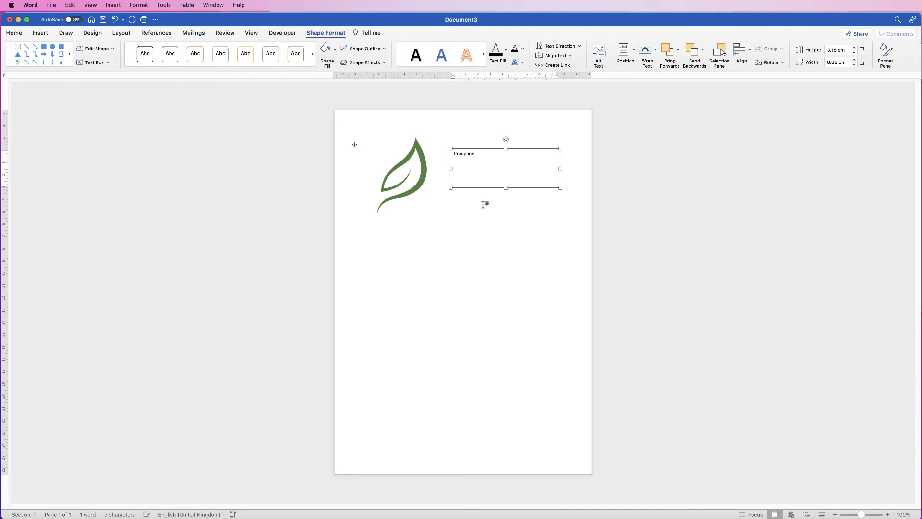
click(483, 204)
click(467, 154)
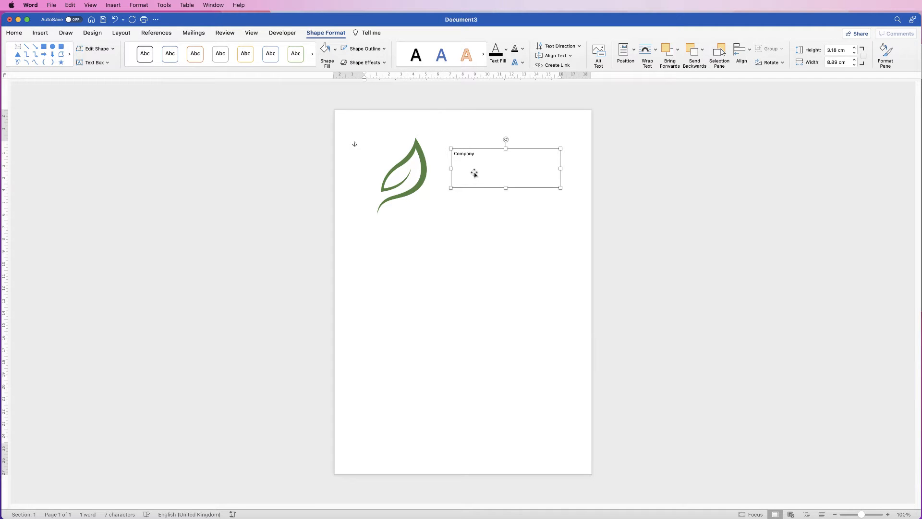
click(14, 33)
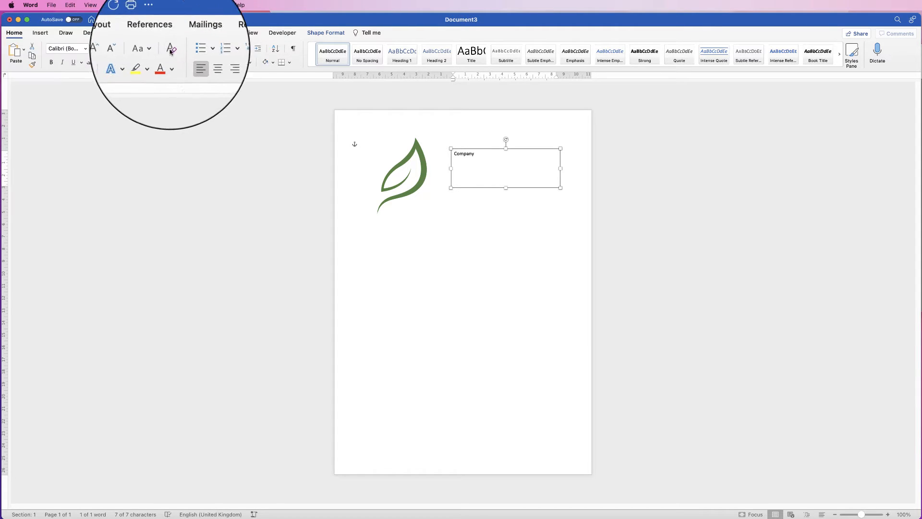
click(87, 51)
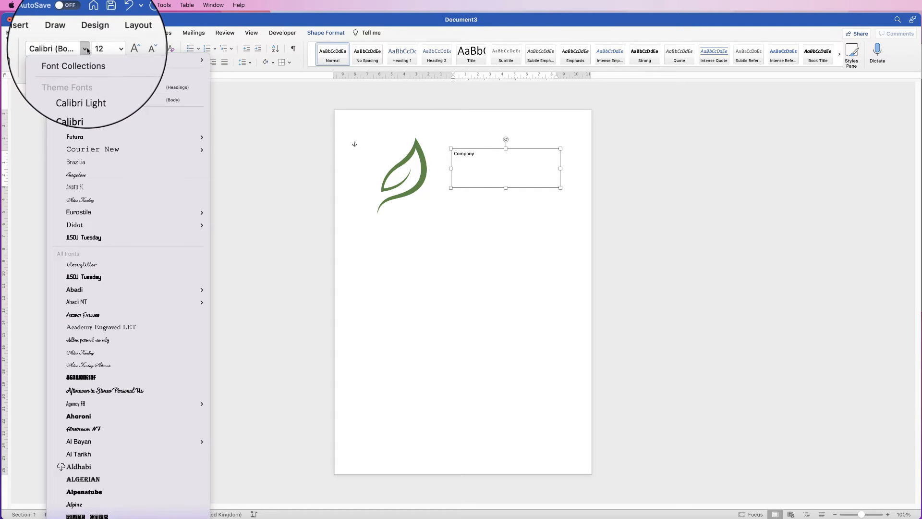
click(75, 163)
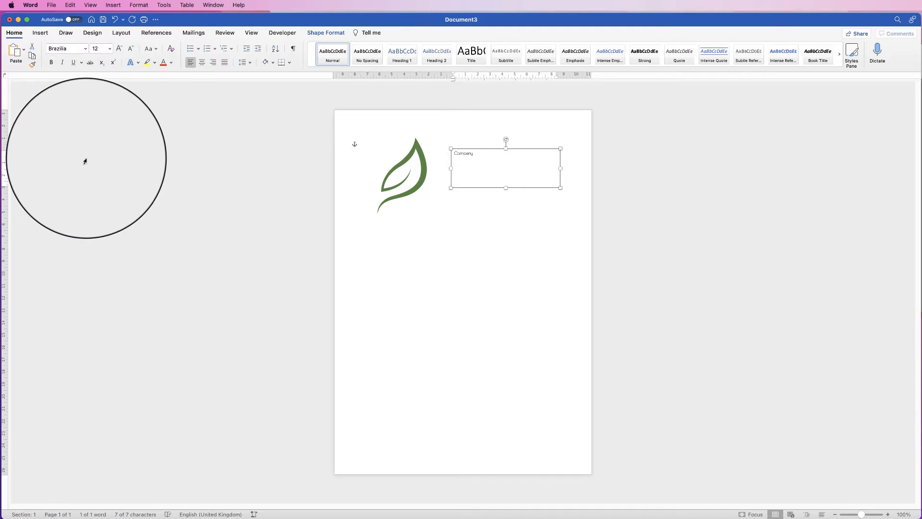
click(54, 63)
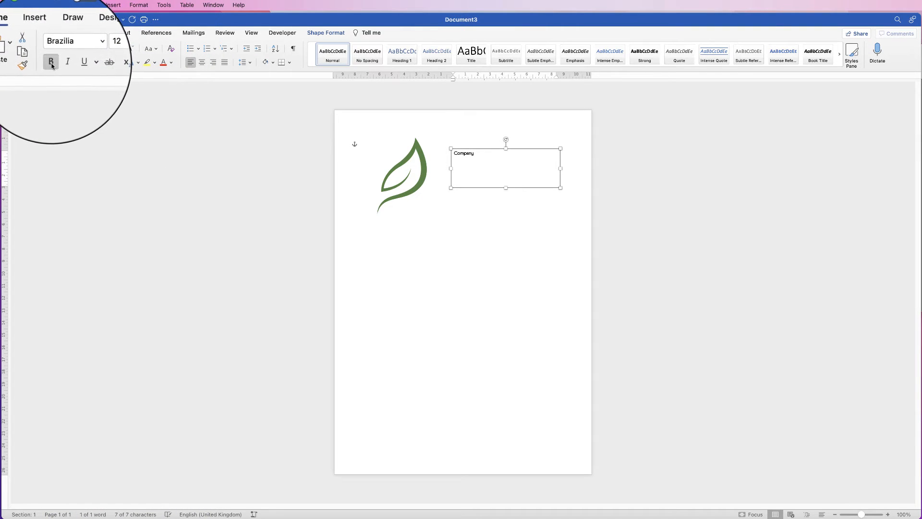
click(109, 49)
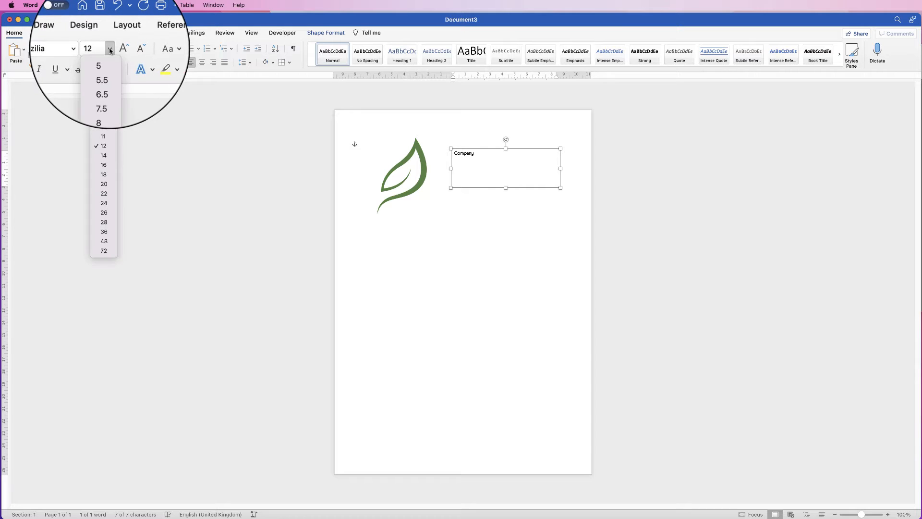
click(104, 232)
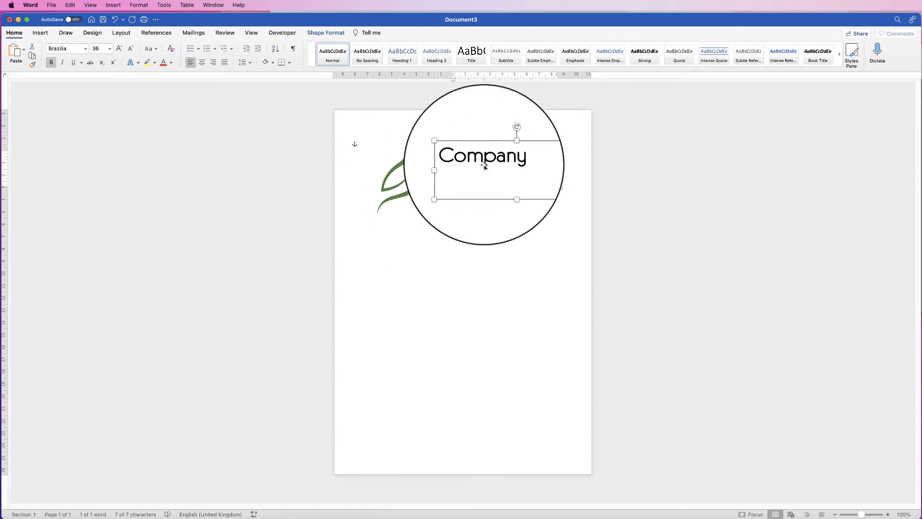
Recolour the word Company with the green sampled from the leaf picture using the eyedropper.
click(172, 62)
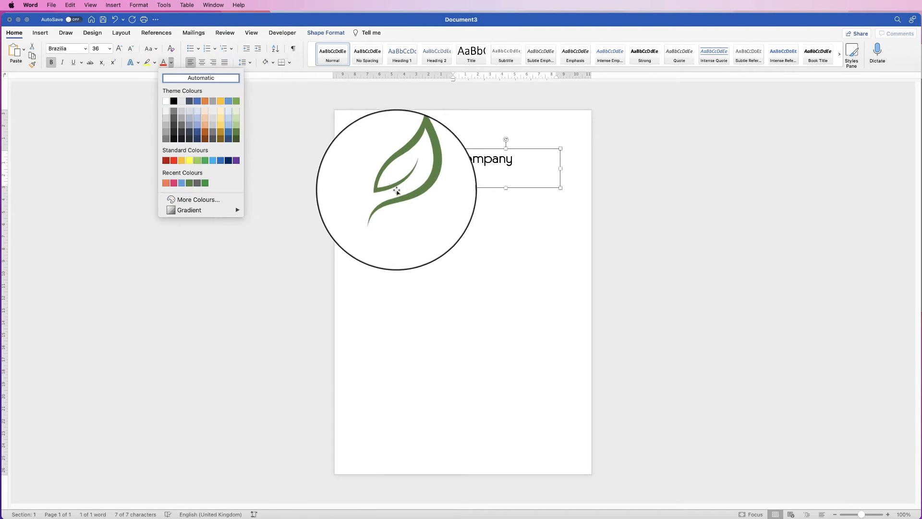
click(198, 200)
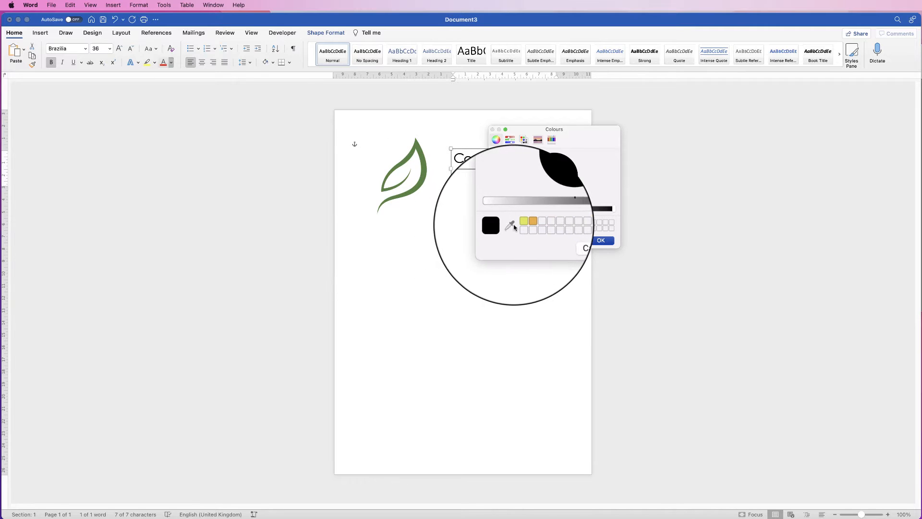
click(508, 225)
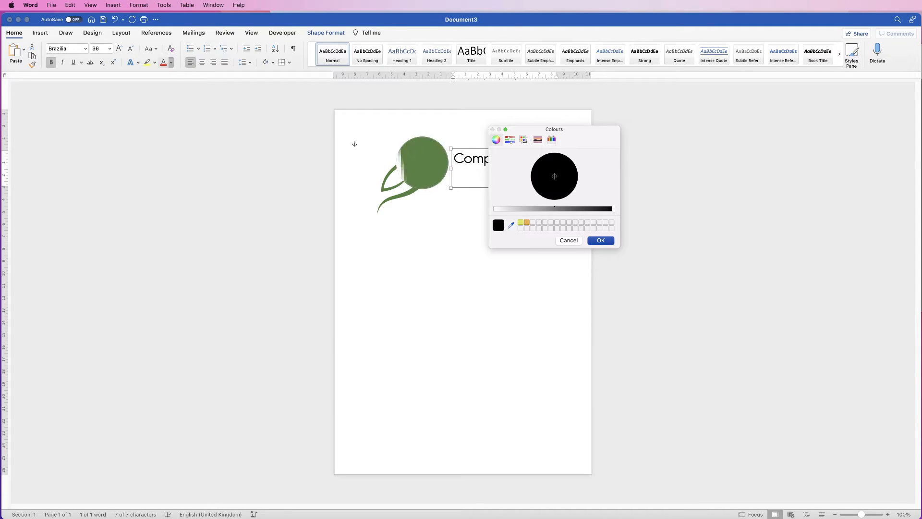
click(422, 164)
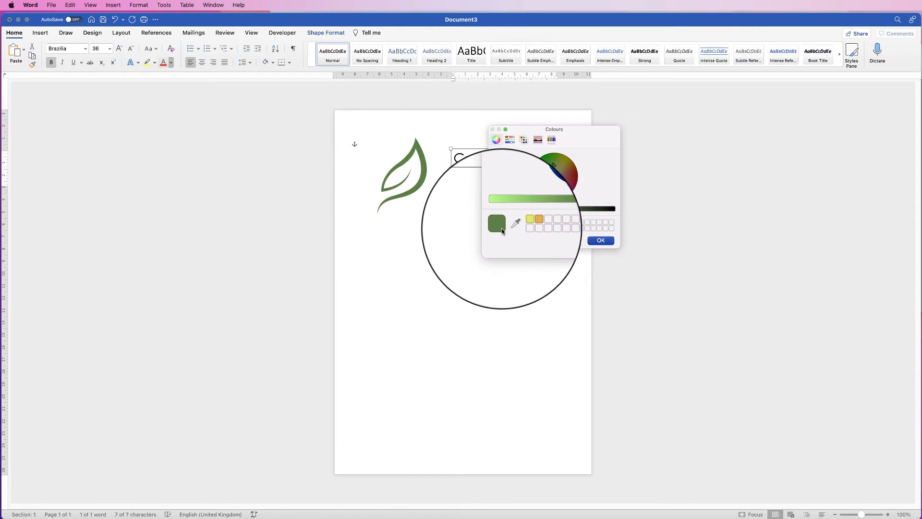
click(606, 239)
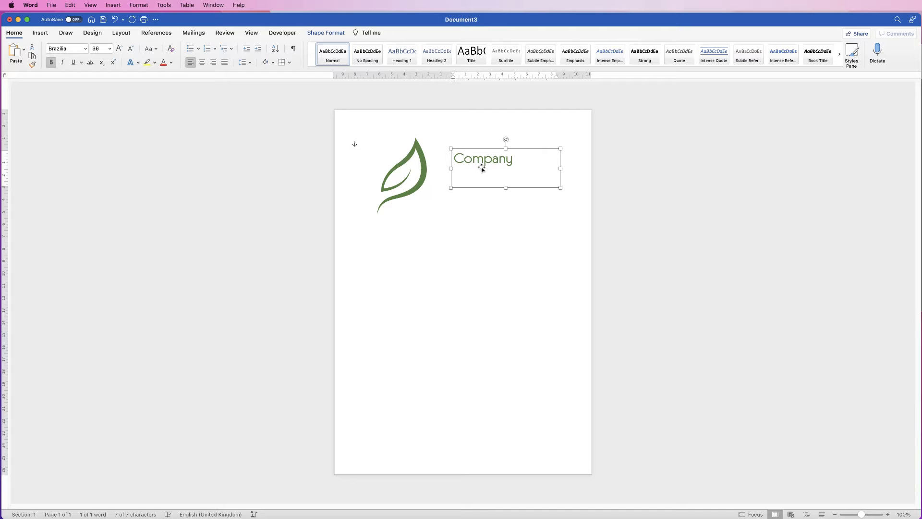
Move the Company text box down beside the leaf's stem and shift the leaf picture slightly up and left.
drag(485, 162, 468, 197)
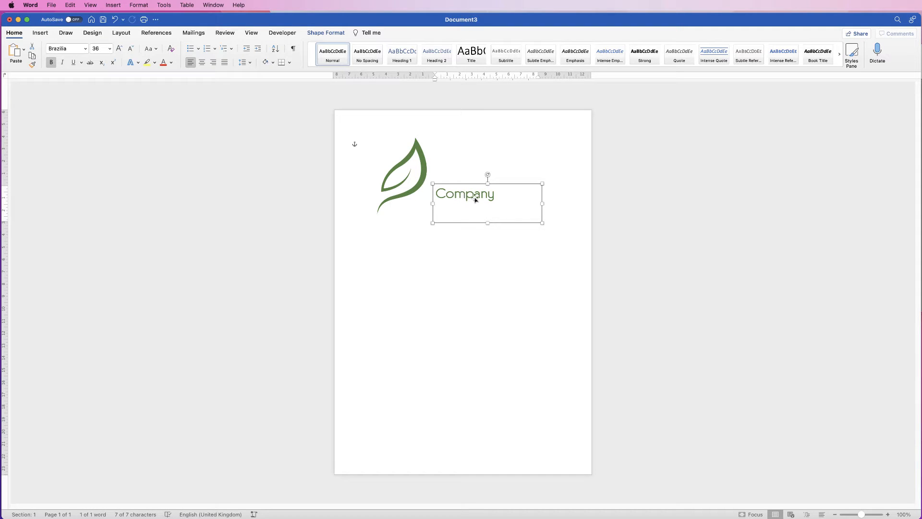
mouse_move(419, 182)
mouse_down()
mouse_move(419, 173)
mouse_move(512, 166)
mouse_move(416, 181)
mouse_move(429, 178)
mouse_up()
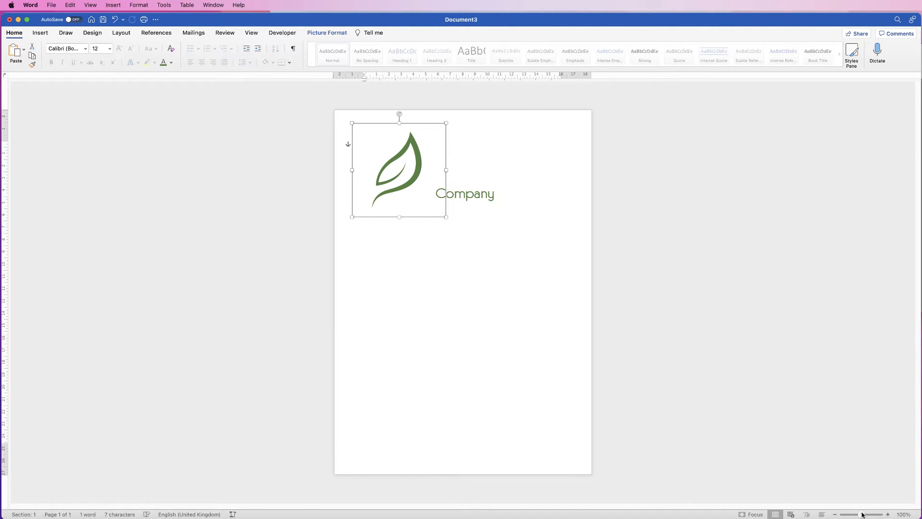
Increase the Company text to size 72 and widen its text box until the whole word fits on one line.
drag(862, 514, 868, 514)
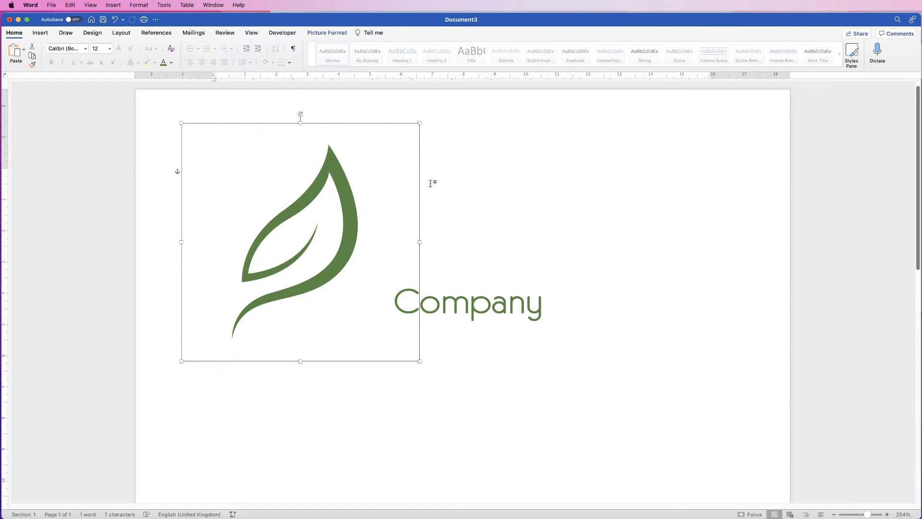
click(483, 304)
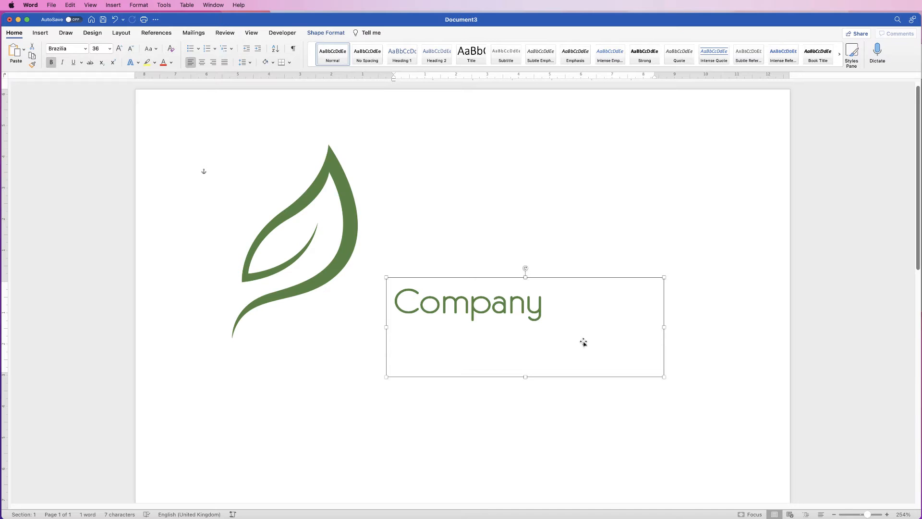
click(119, 49)
click(120, 49)
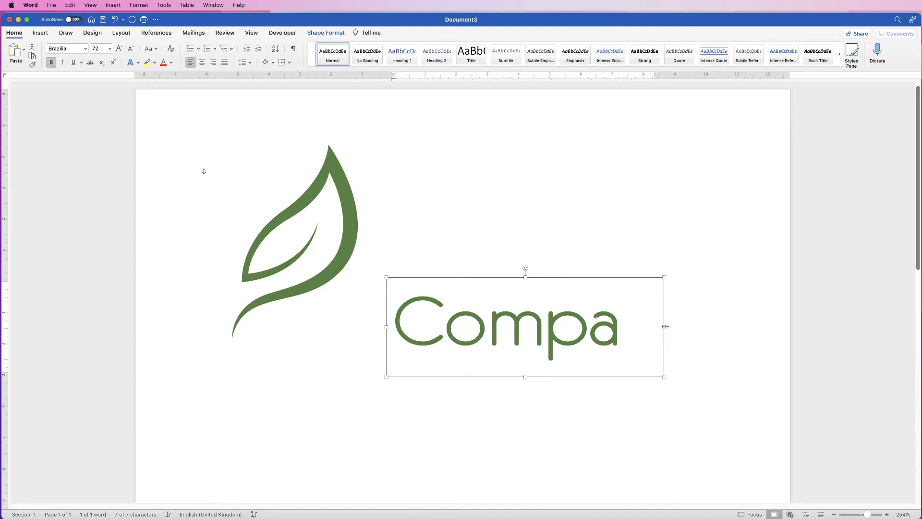
drag(665, 326, 712, 329)
Shrink the leaf picture proportionally from its upper-right corner and move it above the word Company.
click(342, 218)
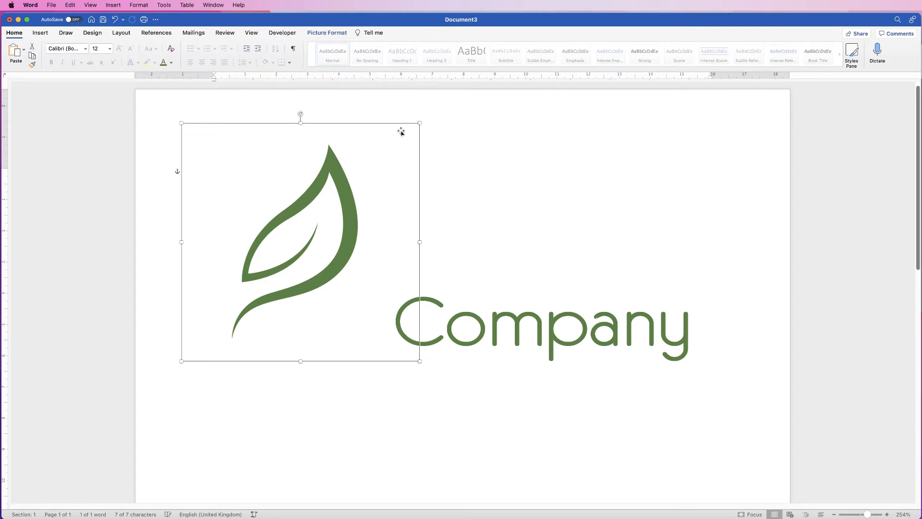
drag(419, 124, 375, 169)
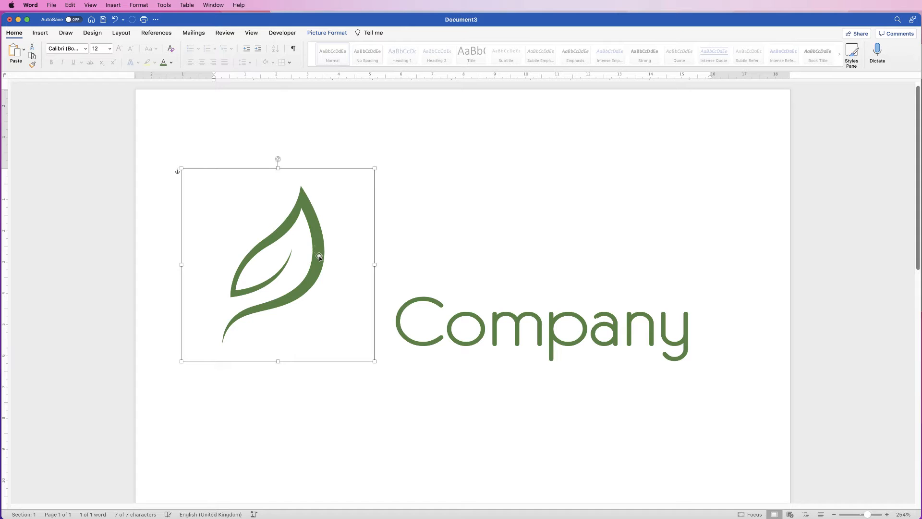
drag(318, 259, 646, 241)
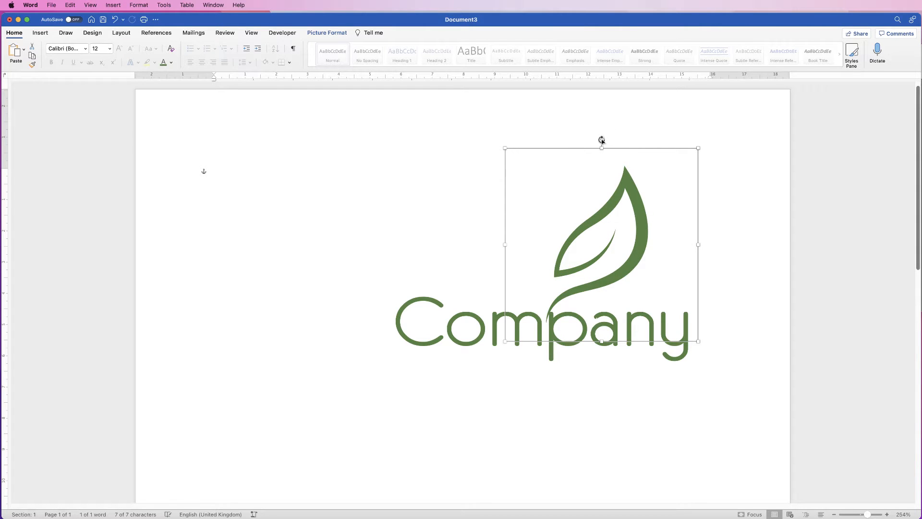
Rotate the leaf picture counter-clockwise until it stands upright and align its stem with the letter p of Company.
drag(602, 139, 538, 159)
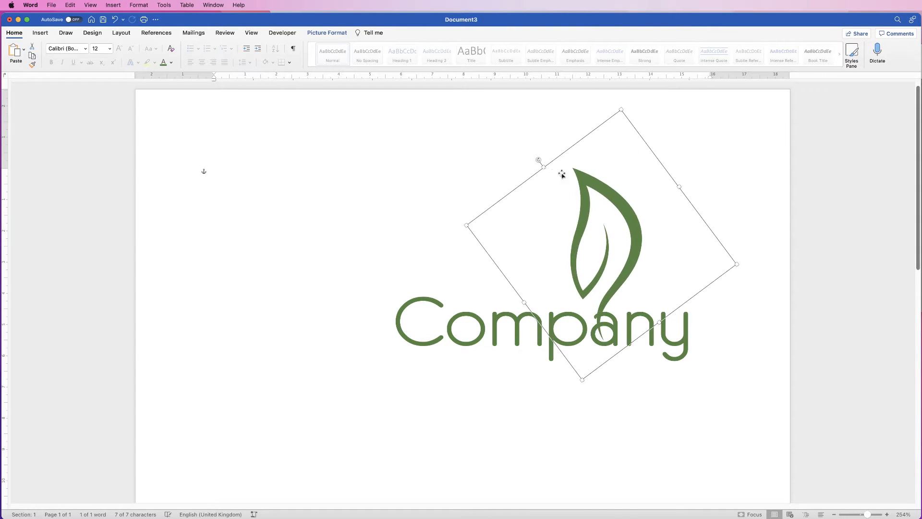
drag(638, 249, 591, 249)
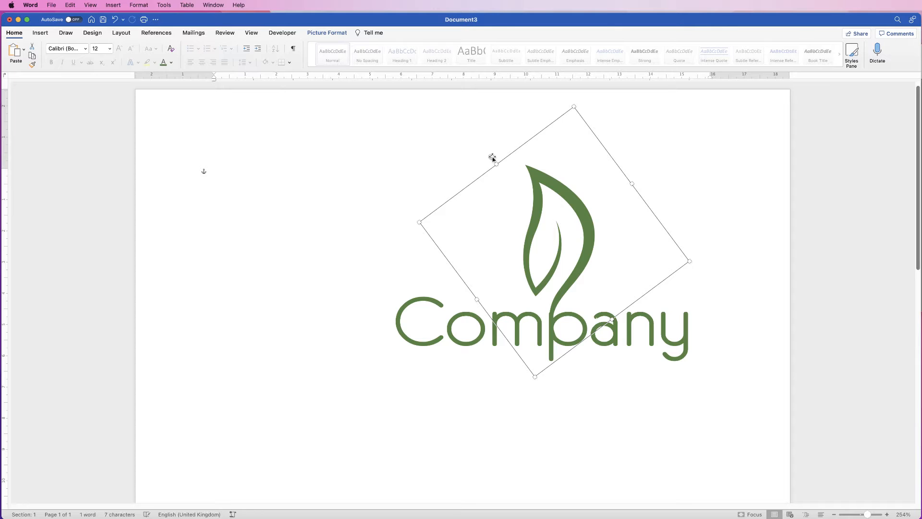
drag(588, 253, 585, 253)
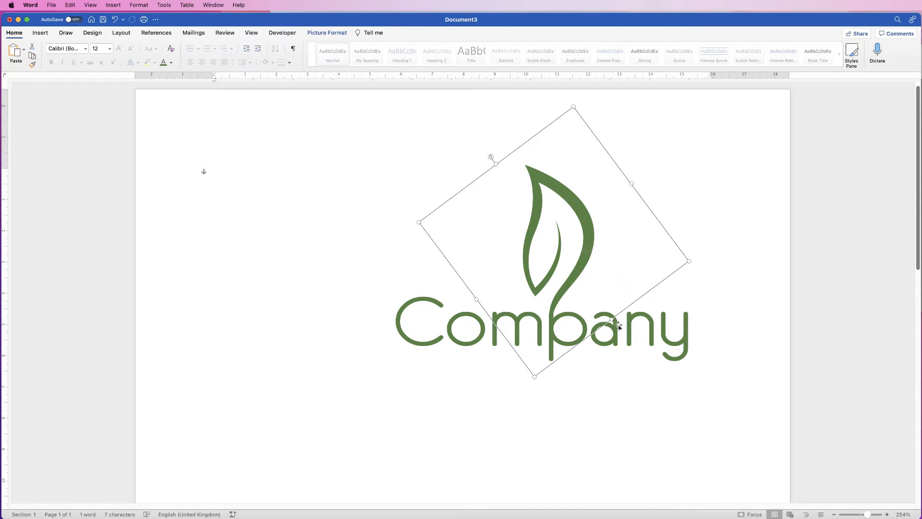
click(617, 326)
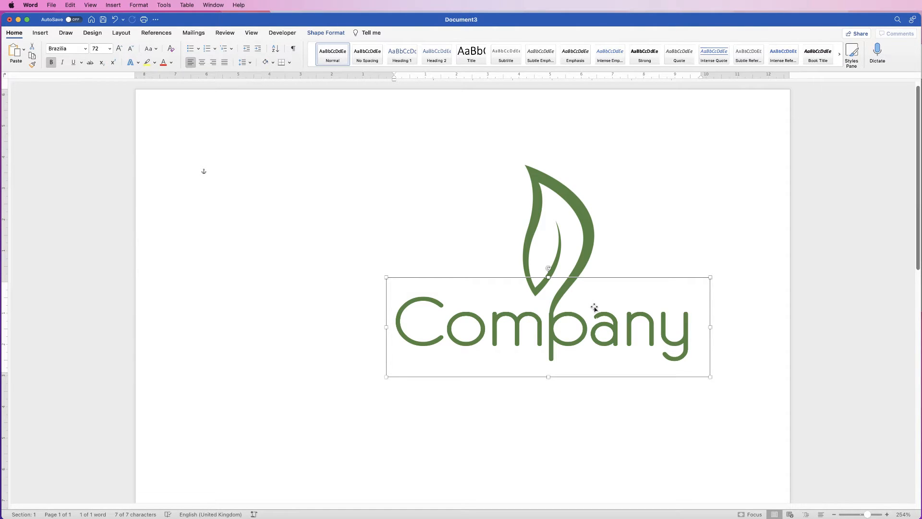
Nudge the Company text box slightly up and to the right so the letter p lines up with the leaf's stem.
key(super+Right)
key(super+Left)
key(super+Up)
key(super+Up)
key(super+Right)
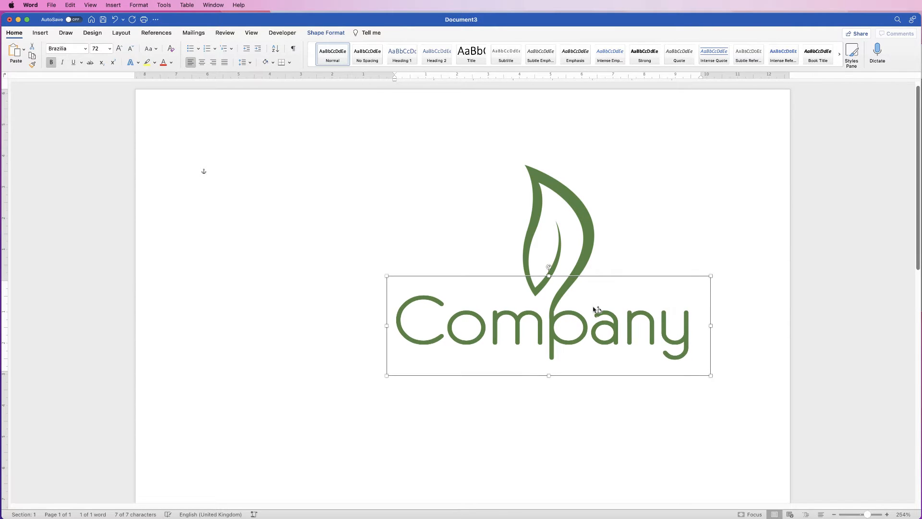
key(super+Up)
key(super+Up)
Reduce the leaf picture a little further in two small proportional resizes from its uppermost corner.
drag(870, 515, 859, 516)
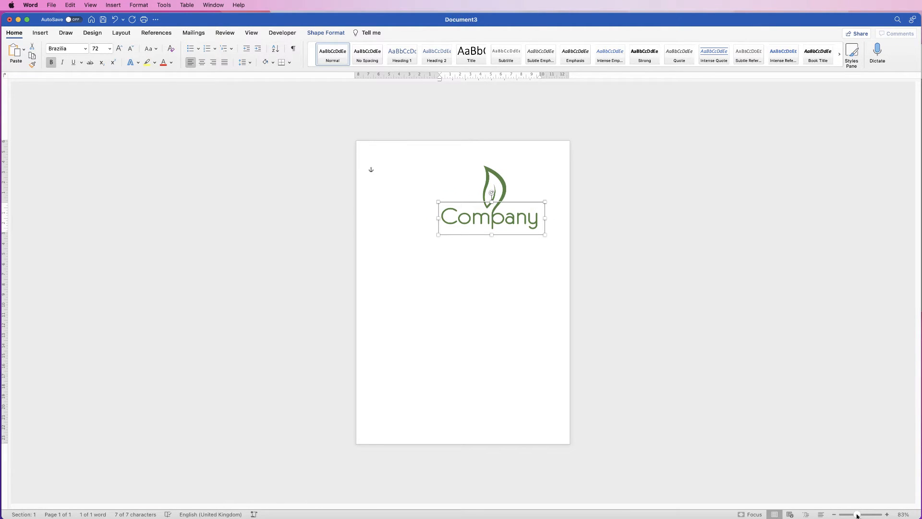
drag(858, 516, 871, 515)
drag(919, 240, 918, 204)
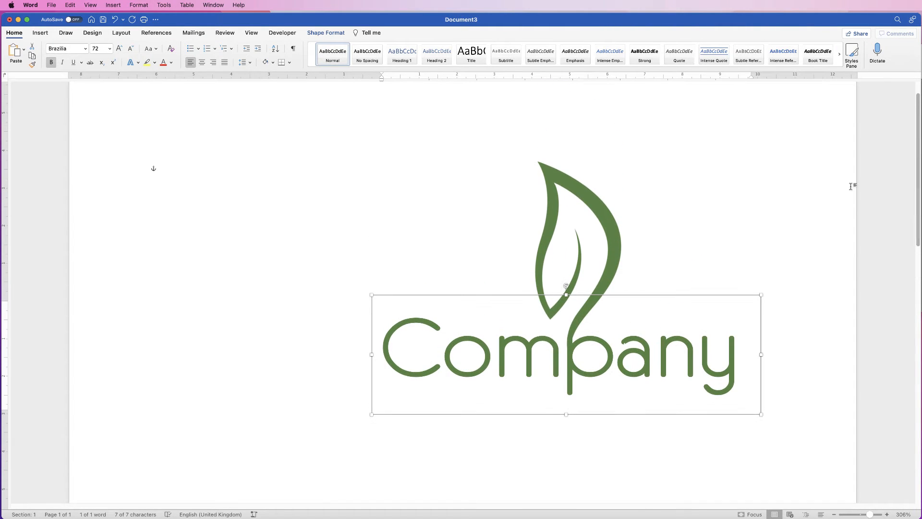
click(599, 211)
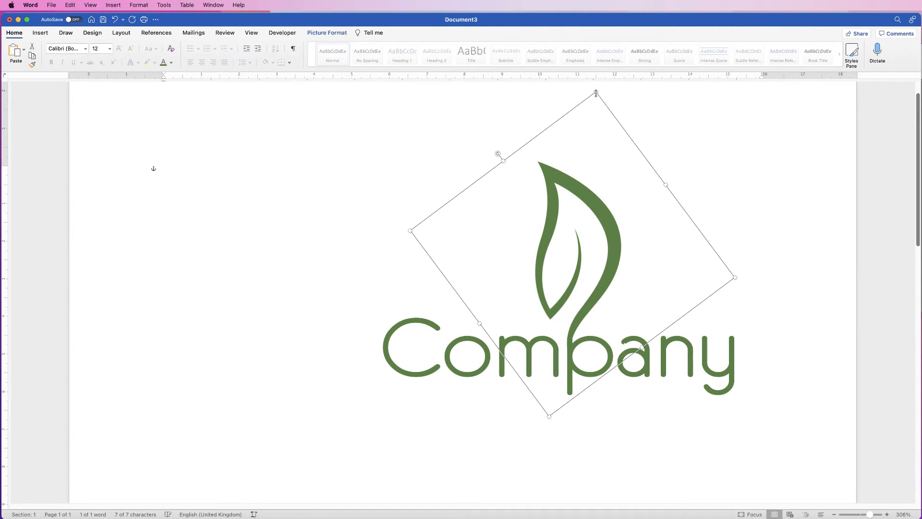
drag(595, 92, 589, 141)
drag(878, 517, 859, 516)
drag(859, 516, 870, 515)
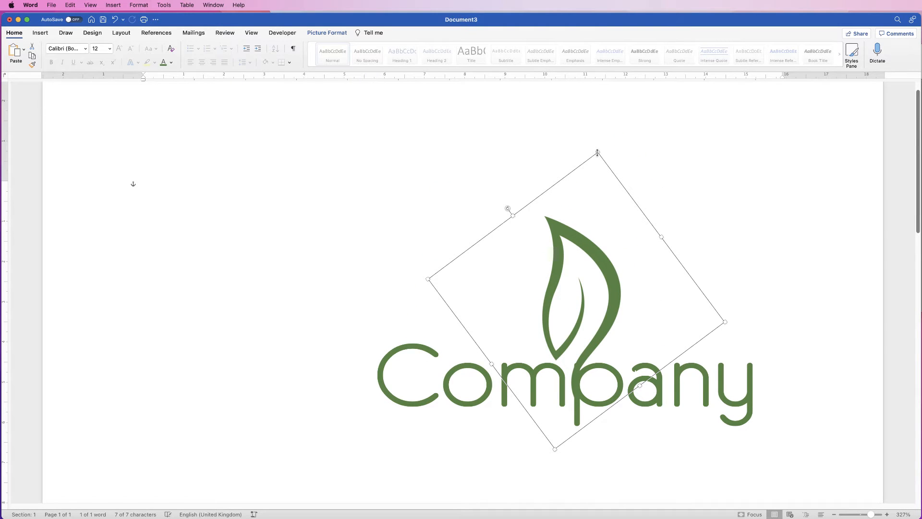
drag(597, 152, 596, 167)
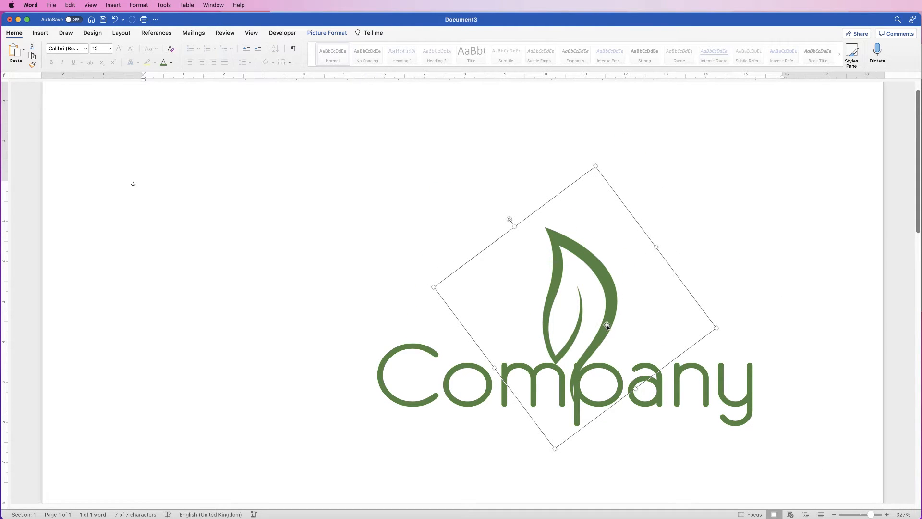
Move the Company text box down and nudge it right and up until the p joins the end of the leaf's stem.
drag(607, 326, 617, 356)
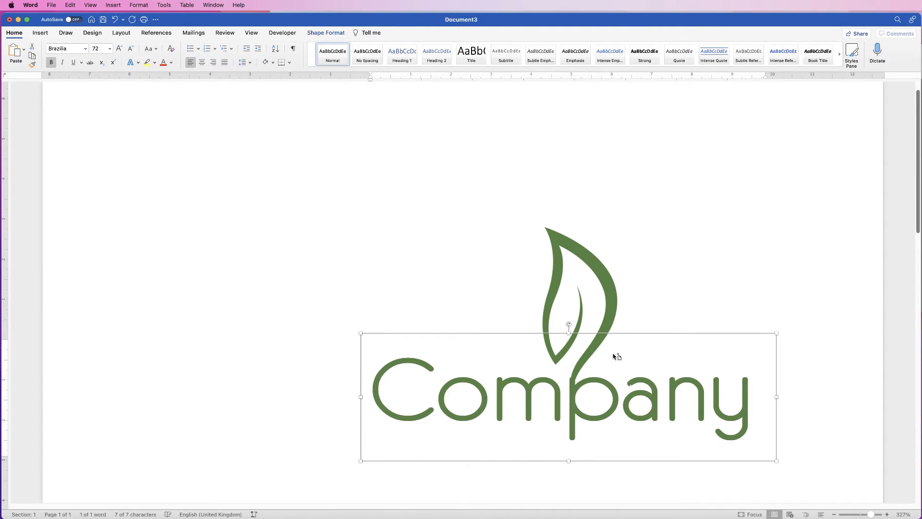
key(Right)
key(Right)
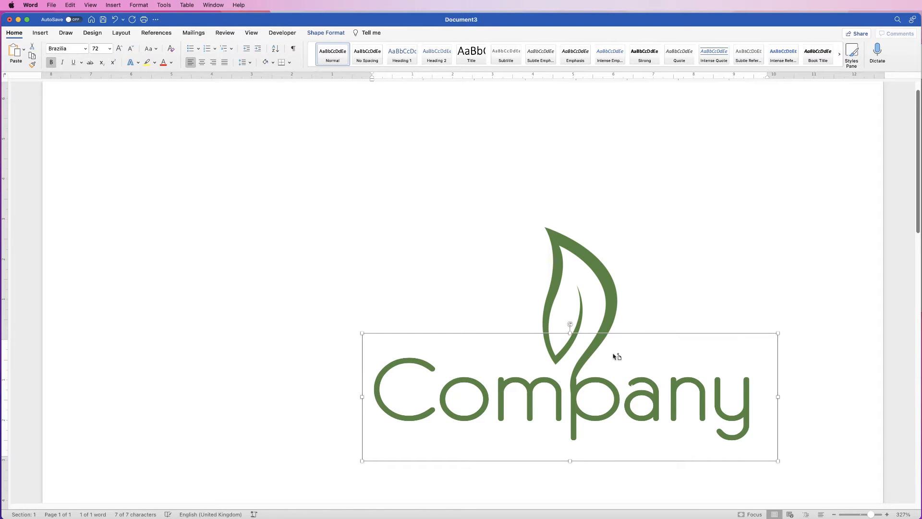
key(Up)
key(Up)
key(Up)
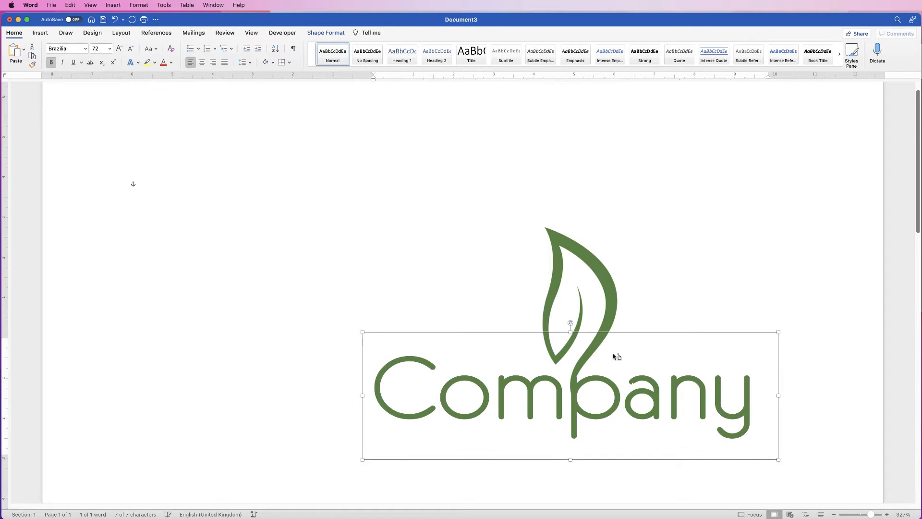
key(Right)
key(Right)
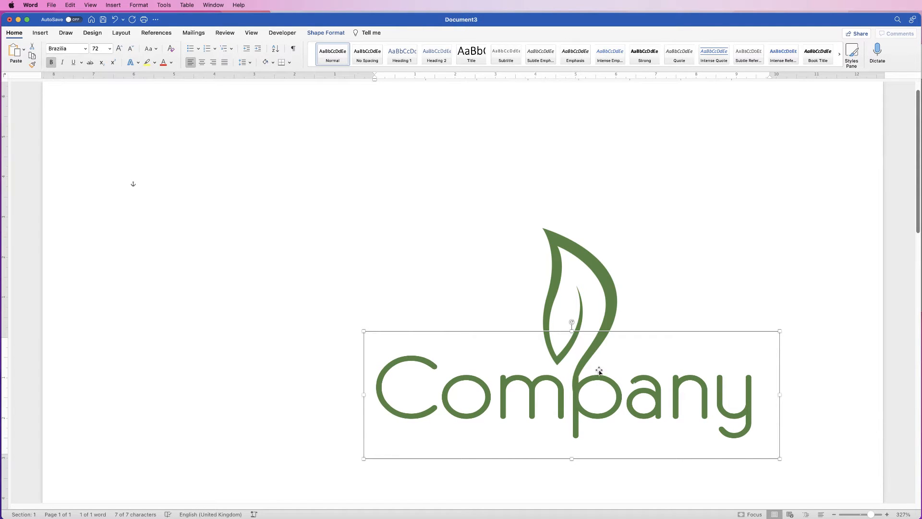
Group the leaf picture with the Company text box and move the grouped logo to the upper left of the page.
shift+click(610, 291)
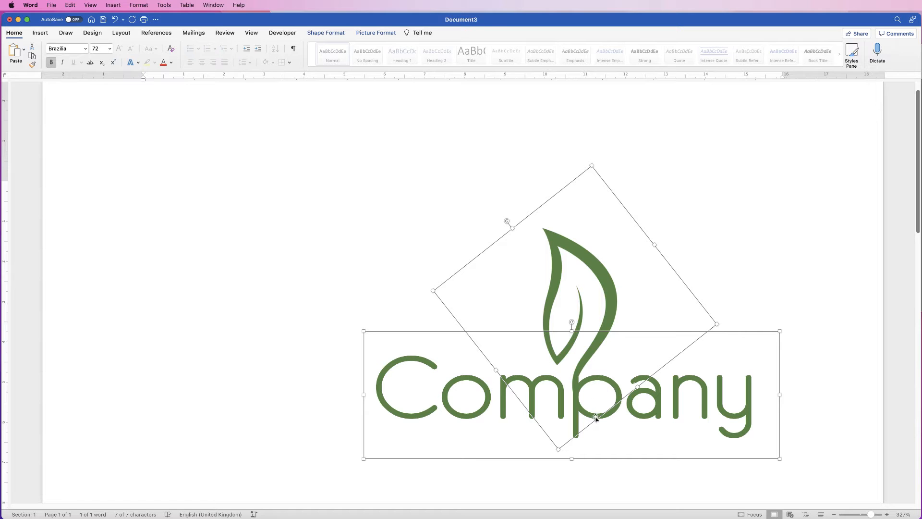
click(376, 33)
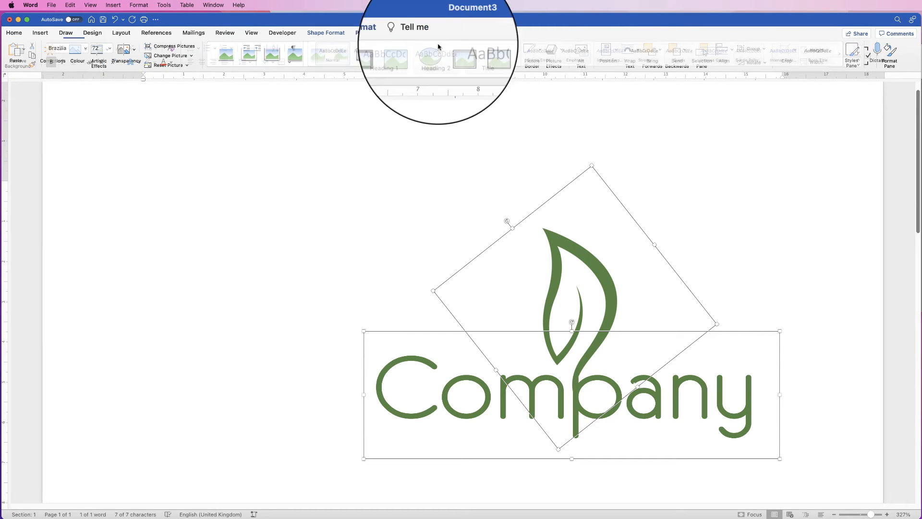
click(767, 50)
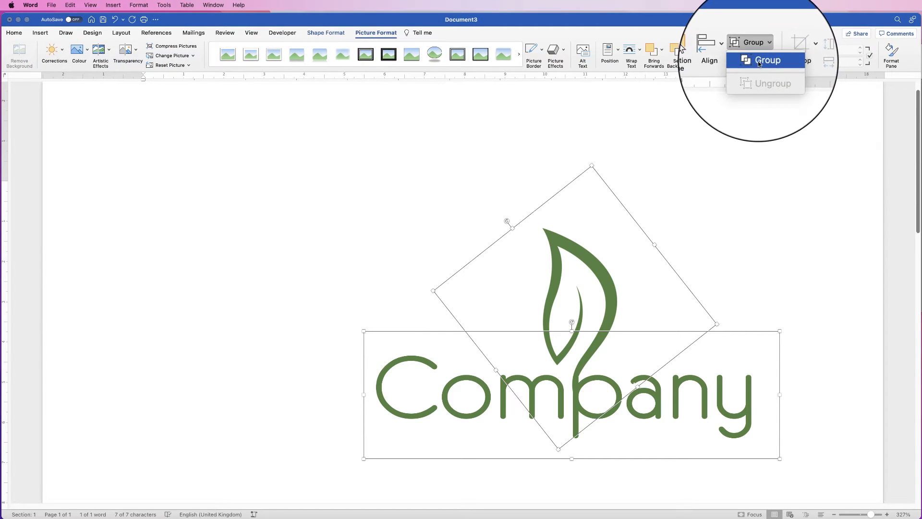
click(764, 60)
drag(626, 406, 391, 354)
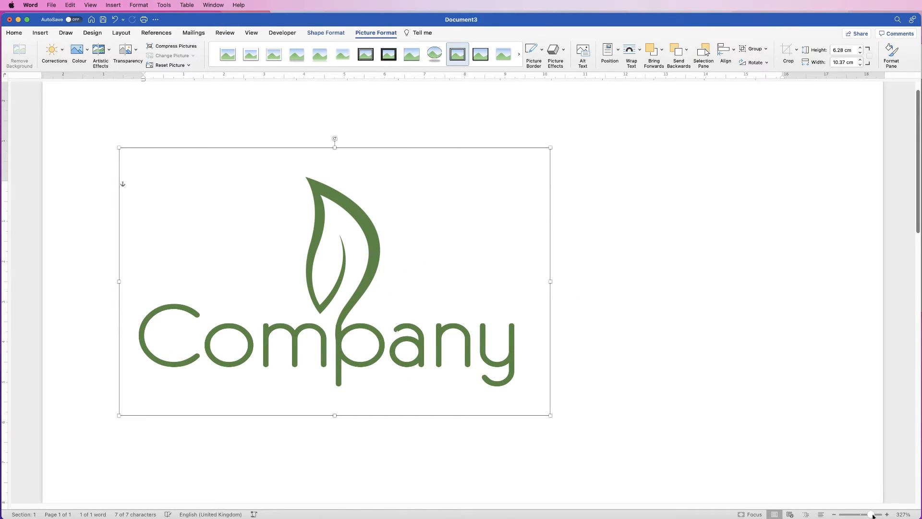
Try shrinking the grouped logo, undo the resize, and move the logo to the bottom of the page.
drag(873, 515, 857, 515)
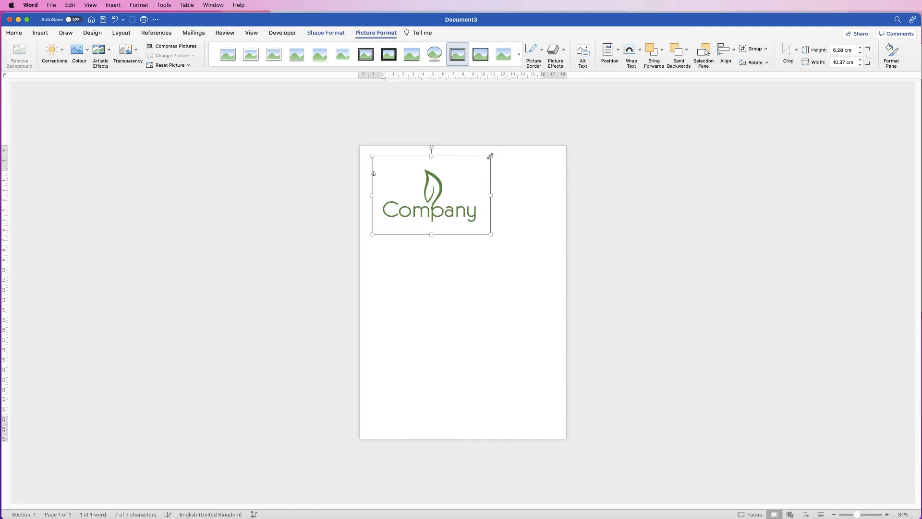
drag(491, 156, 434, 185)
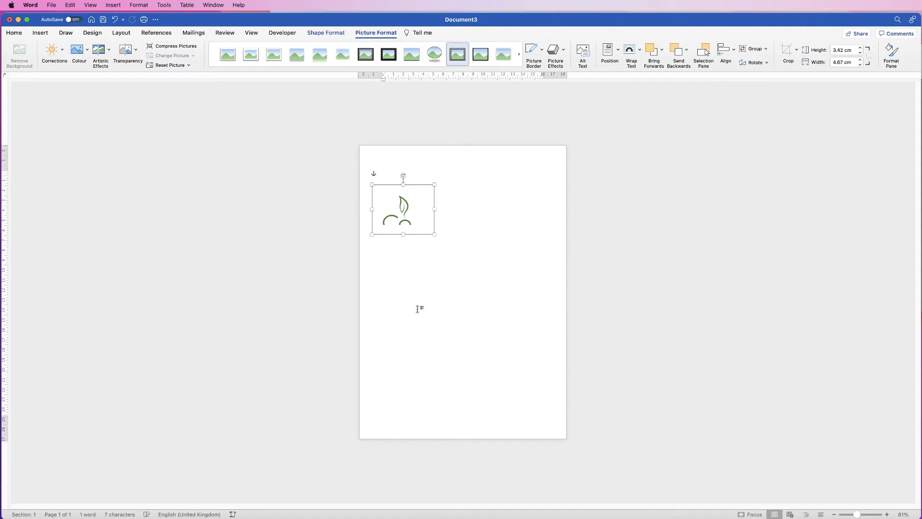
key(super+z)
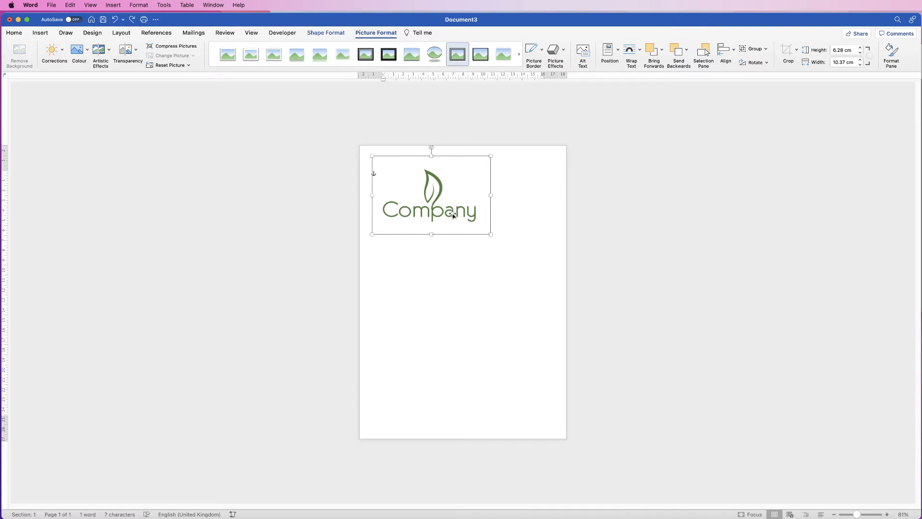
drag(453, 215, 443, 426)
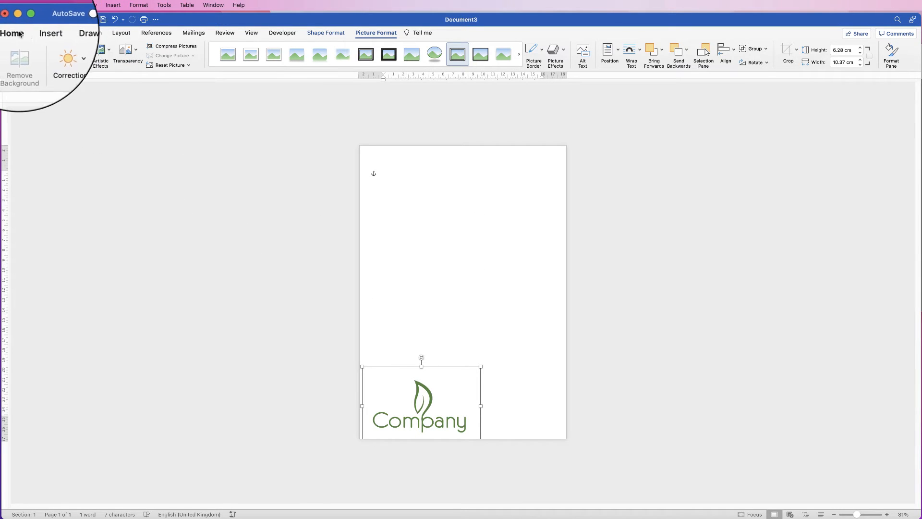
Insert the picture esperanto-151905.png from the You Tube Demo folder.
click(40, 32)
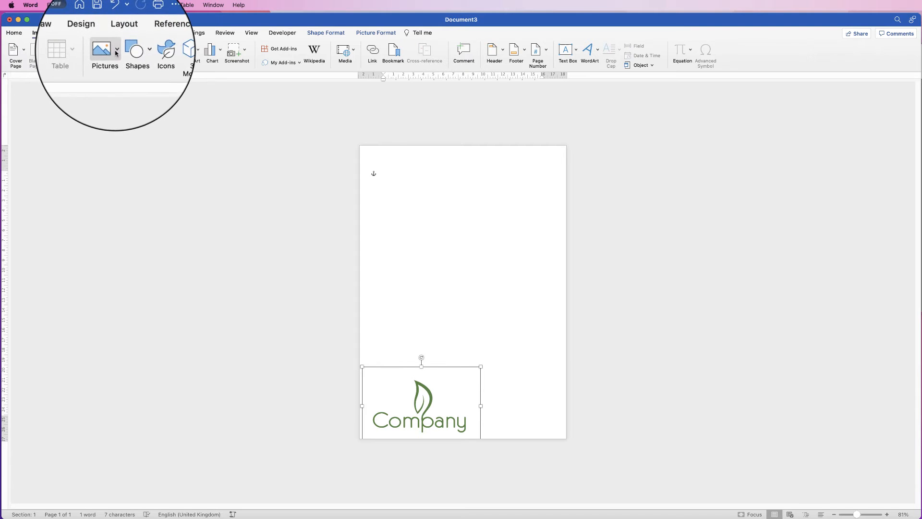
click(110, 51)
click(124, 75)
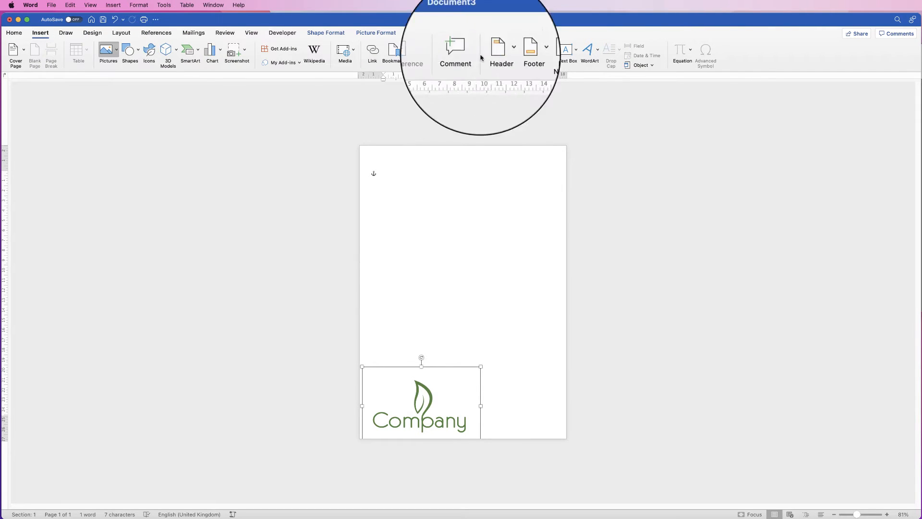
click(433, 239)
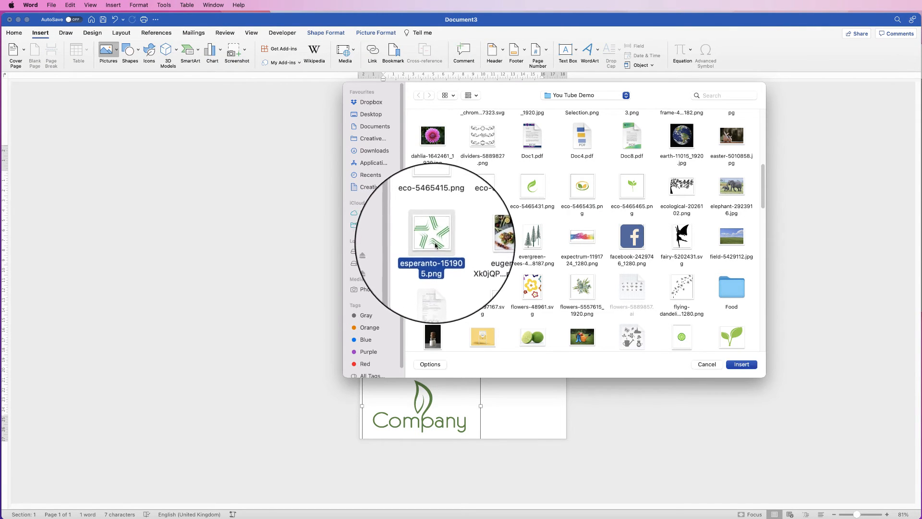
click(743, 367)
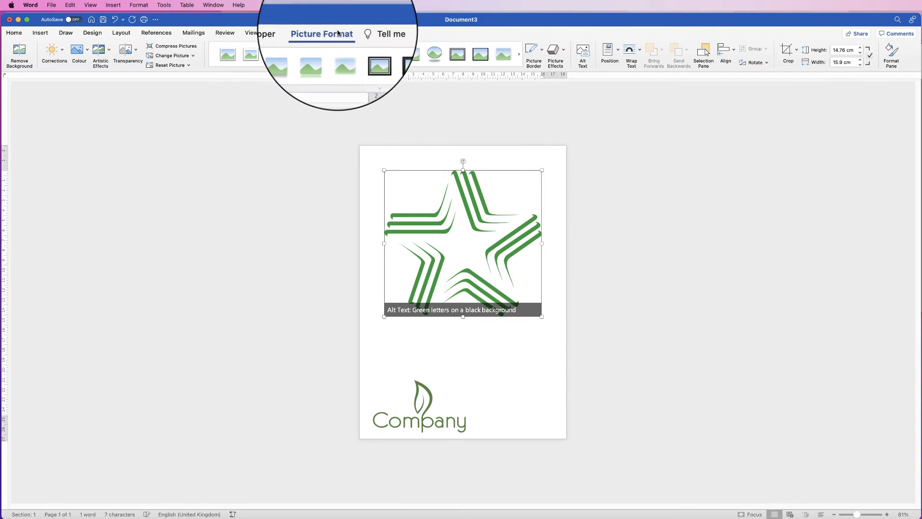
Make the star picture free-floating through text wrapping, shrink it to about 4.27 by 4.61 cm and place it near the page's upper left.
click(632, 53)
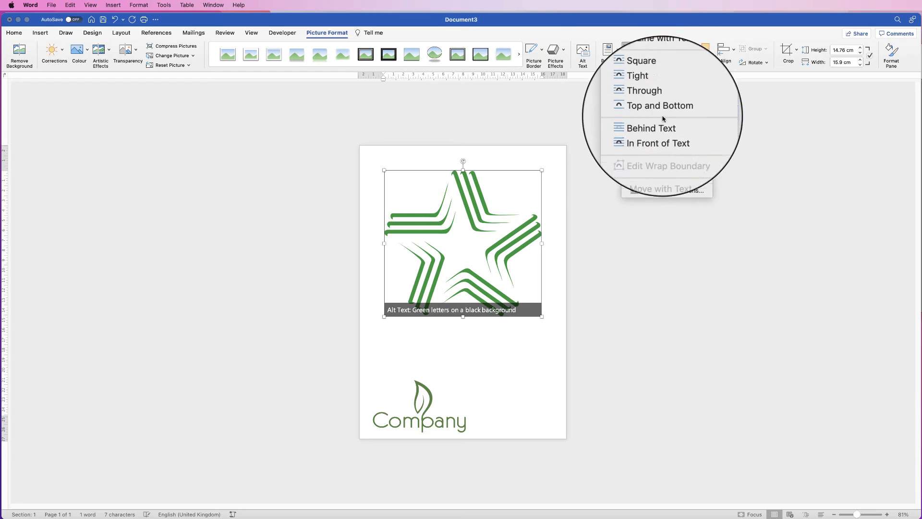
click(668, 119)
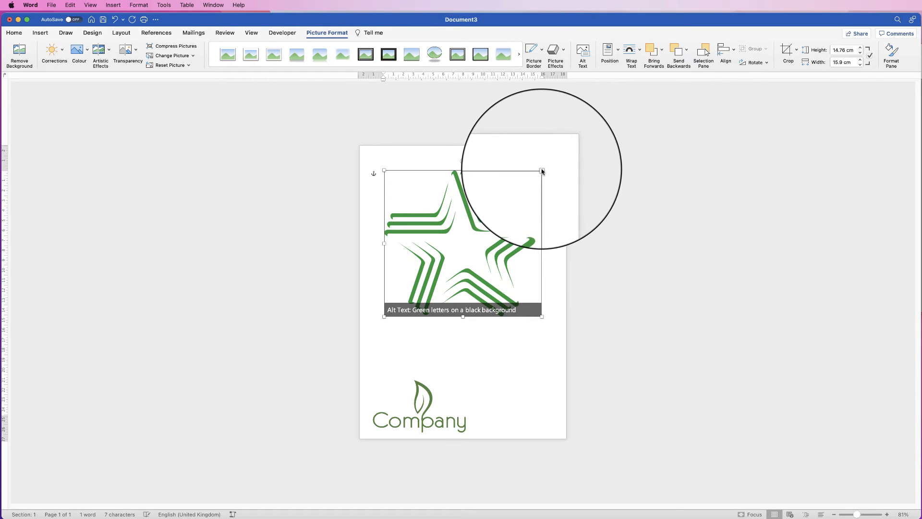
drag(541, 170, 424, 187)
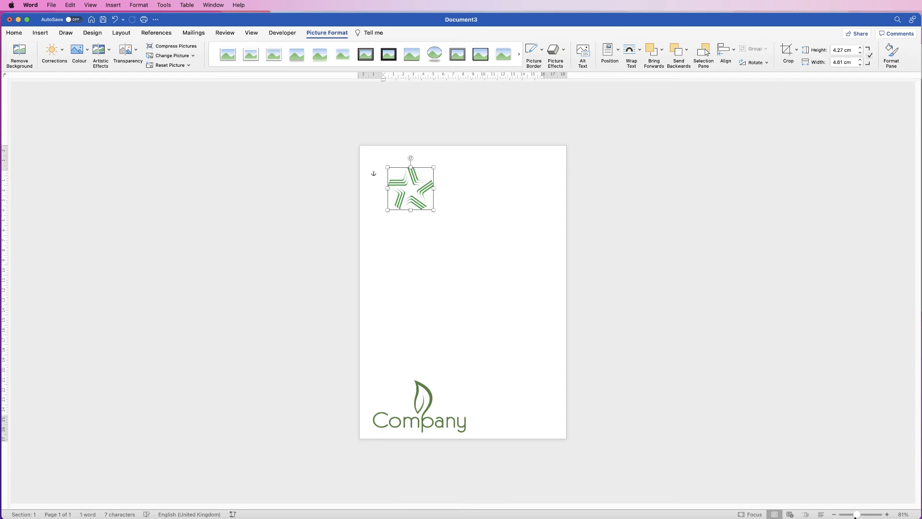
Draw a text box about 4.14 cm high and 9.53 cm wide to the right of the star picture.
drag(857, 515, 867, 515)
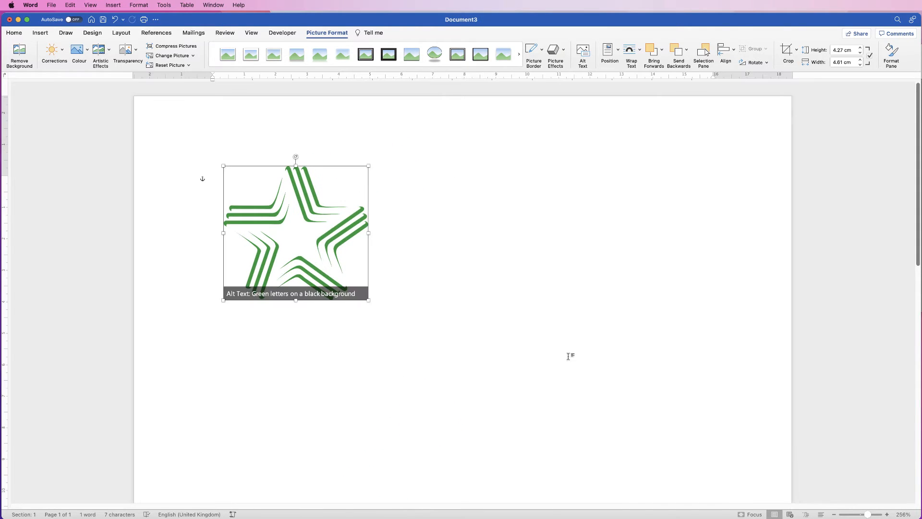
click(424, 205)
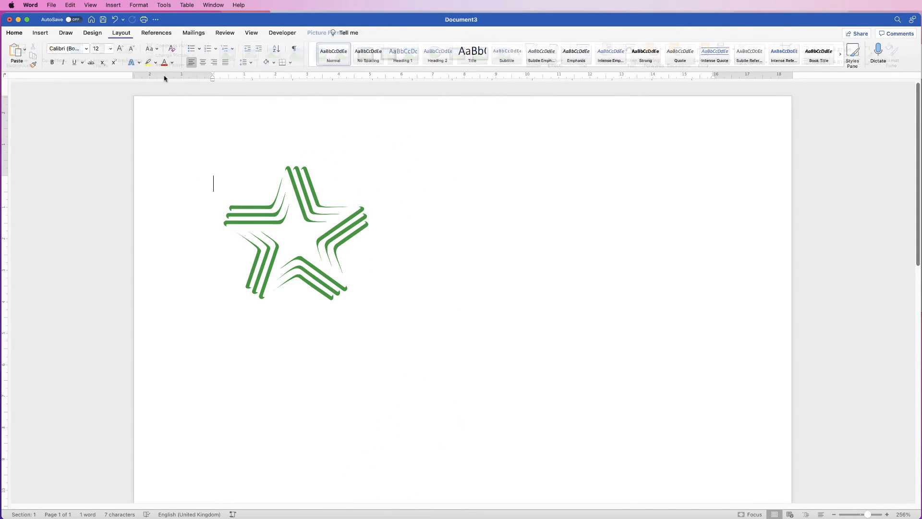
click(41, 33)
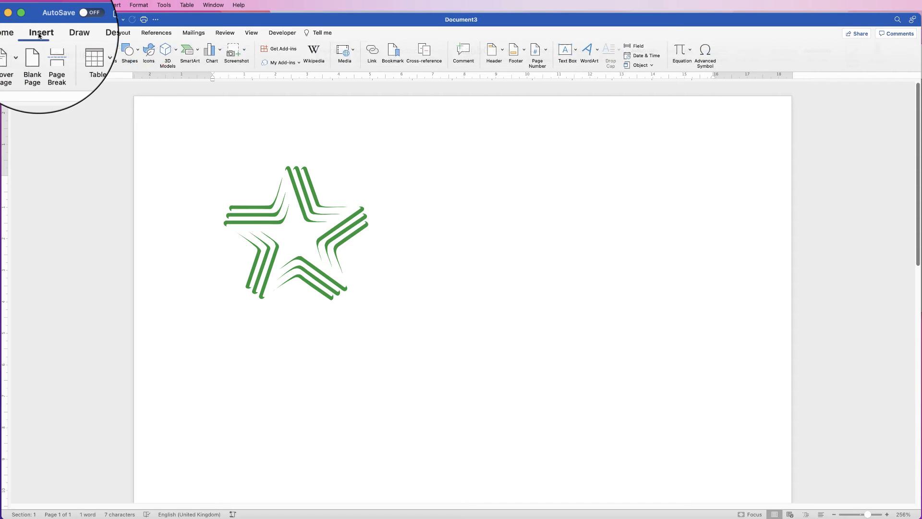
click(575, 50)
click(595, 65)
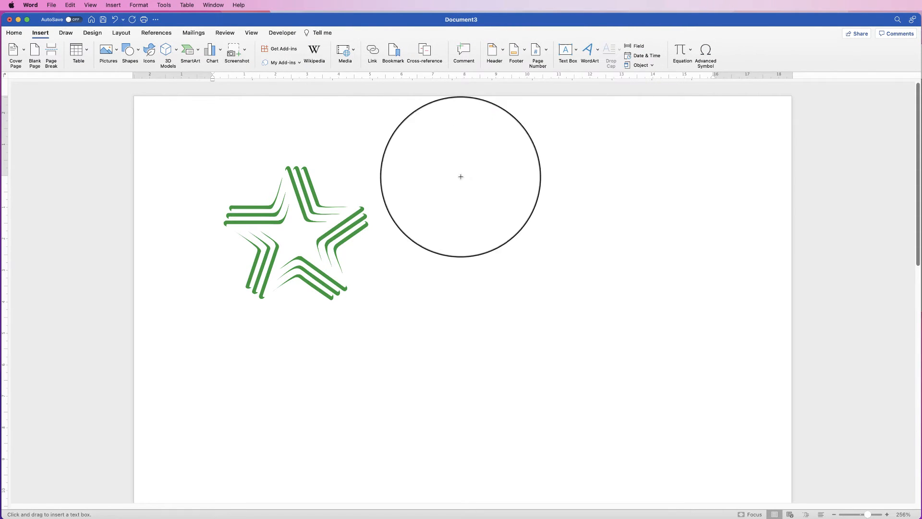
drag(432, 175, 731, 305)
Remove both the outline and the fill from the new text box.
click(384, 48)
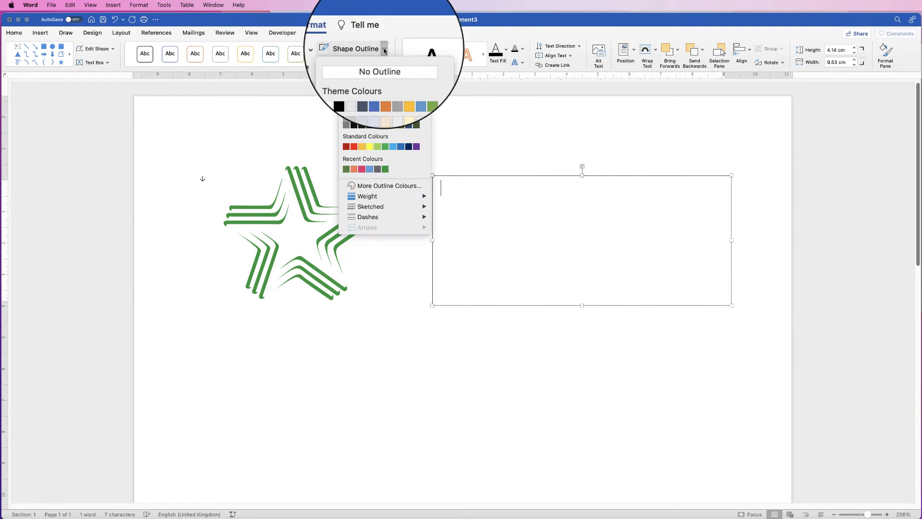
click(381, 65)
click(335, 50)
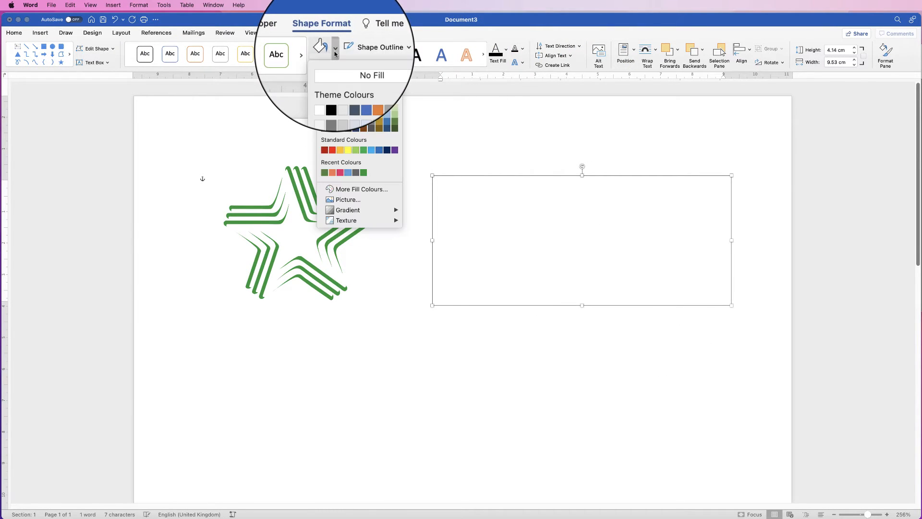
click(335, 72)
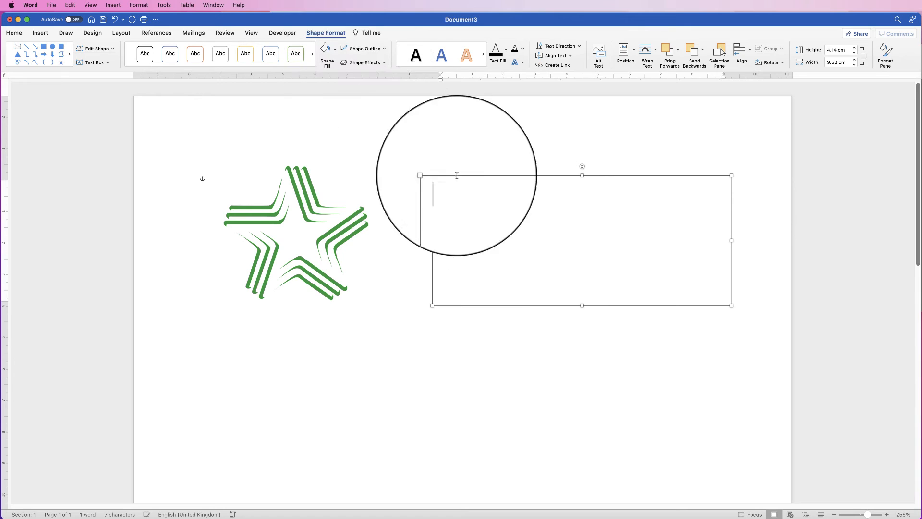
Enter COMPANY in the text box and shrink the box to about 1.91 cm high and 4.45 cm wide.
click(500, 229)
text(C)
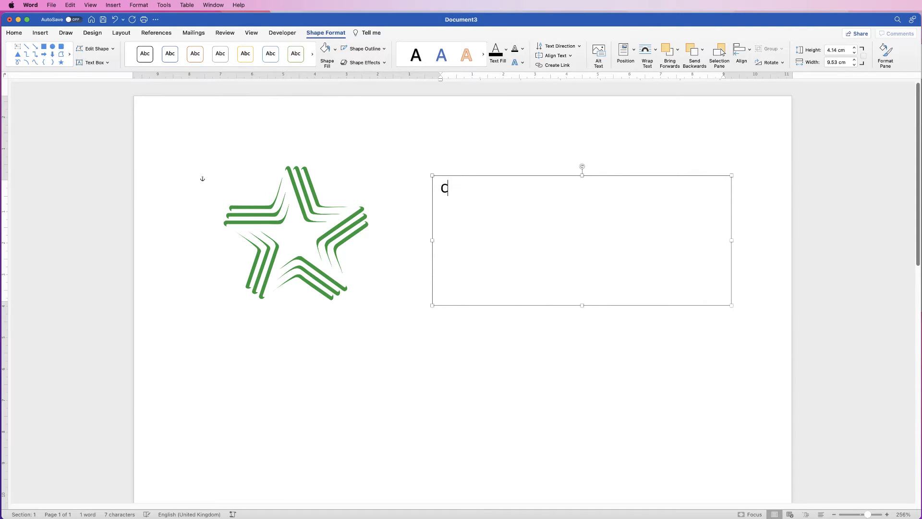
text(OMPANY)
drag(733, 306, 574, 235)
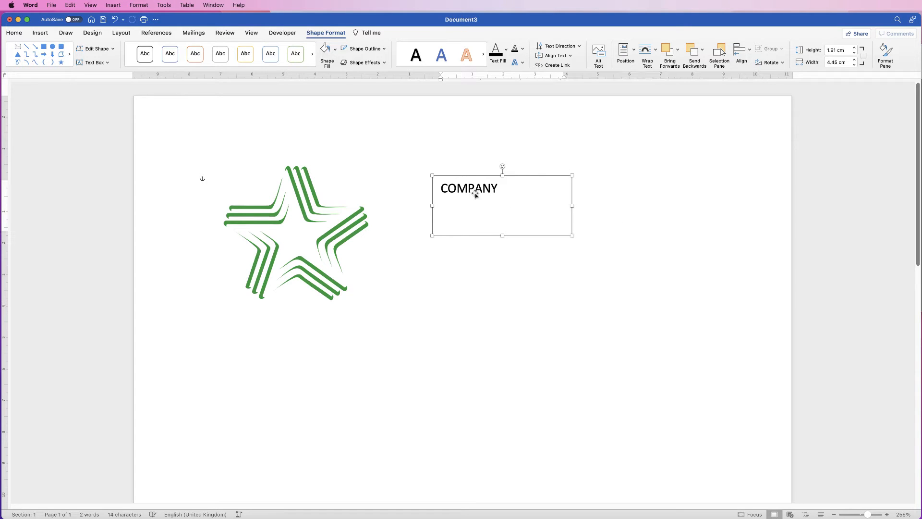
Make three copies of the COMPANY text box and place them in the empty area at the page's lower right.
double_click(488, 187)
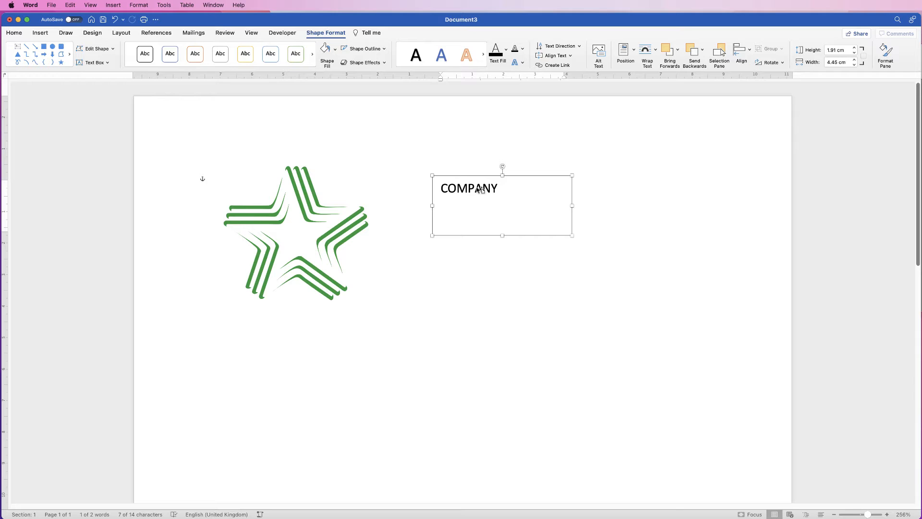
drag(480, 189, 719, 449)
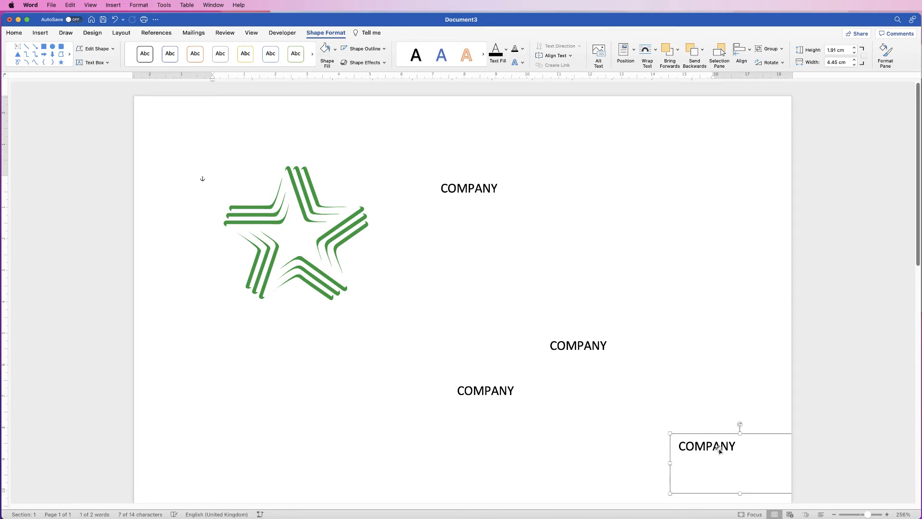
drag(500, 391, 576, 453)
drag(606, 354, 695, 395)
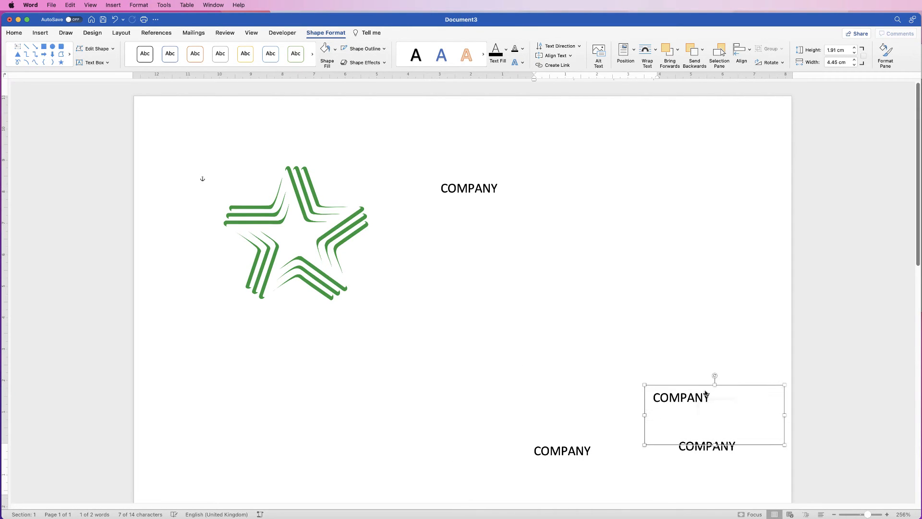
Set the font of the original COMPANY text beside the star to Avenir.
click(480, 187)
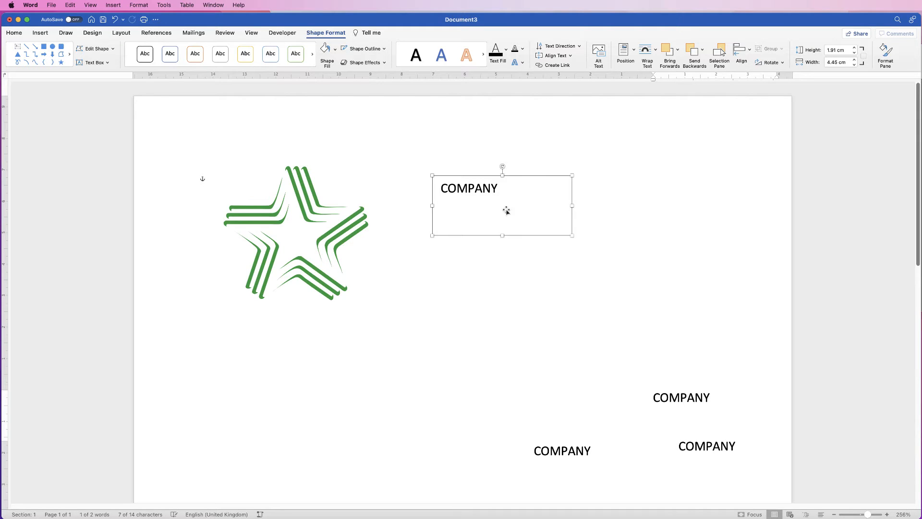
click(503, 191)
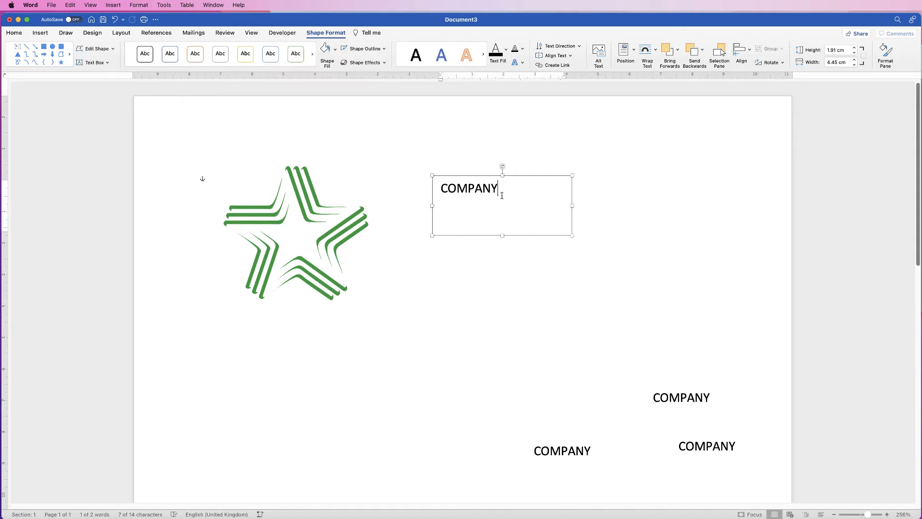
click(495, 250)
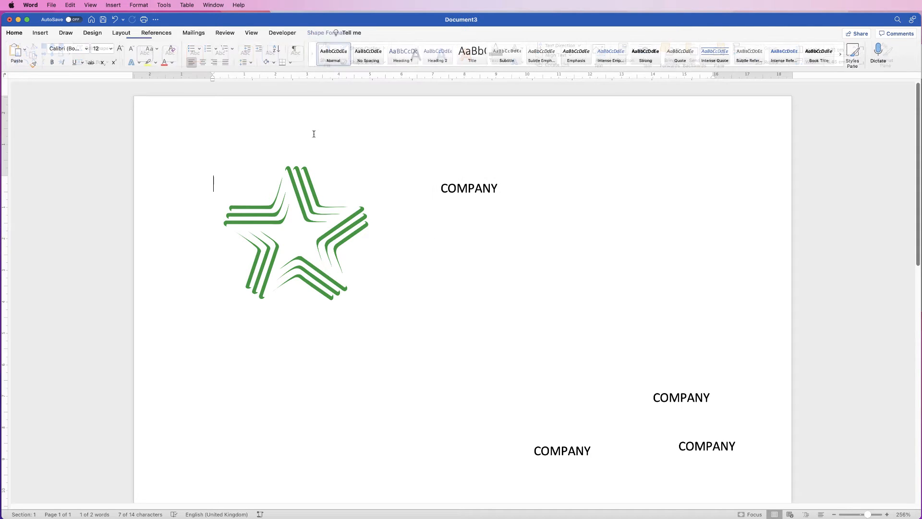
click(443, 187)
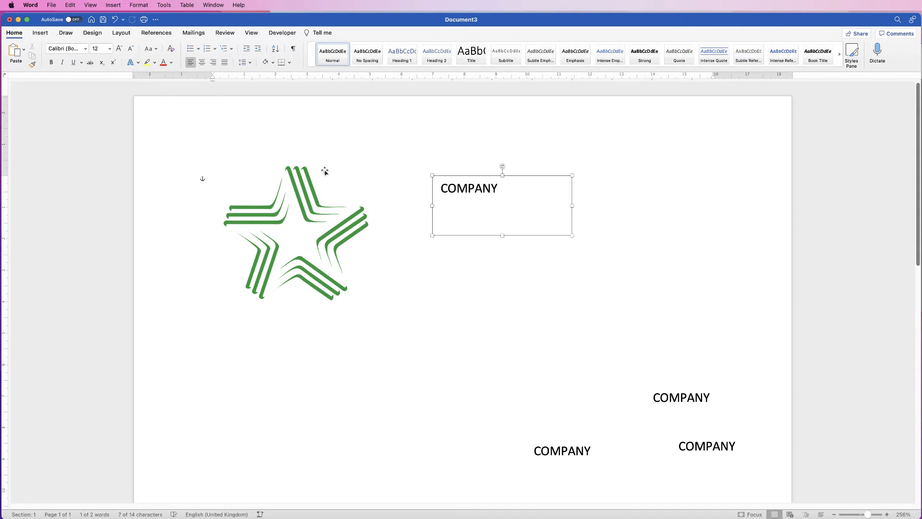
click(14, 32)
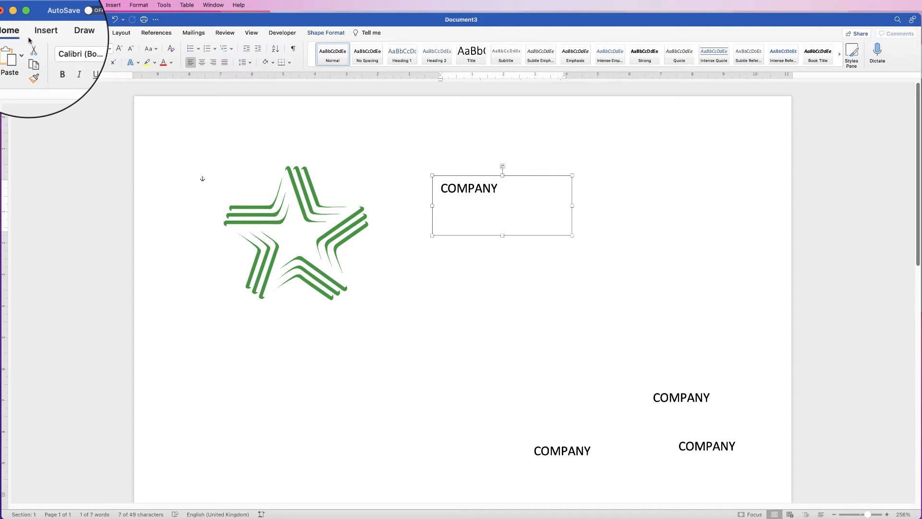
click(85, 50)
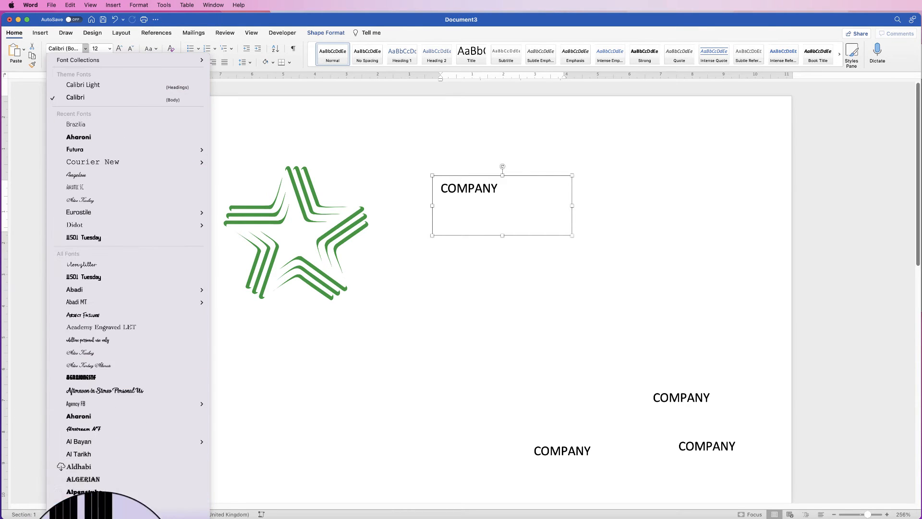
scroll(100, 514, down, 10)
click(77, 421)
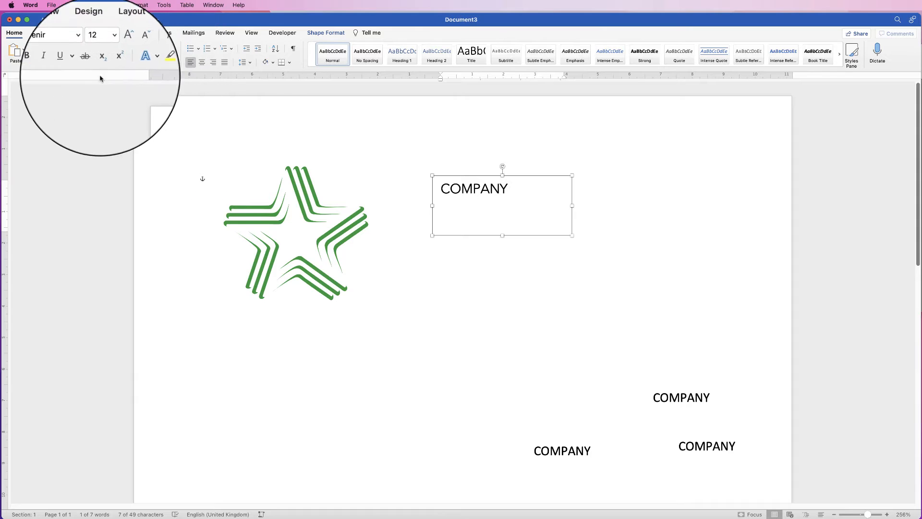
Colour the original COMPANY text with the green sampled from the star picture.
click(172, 63)
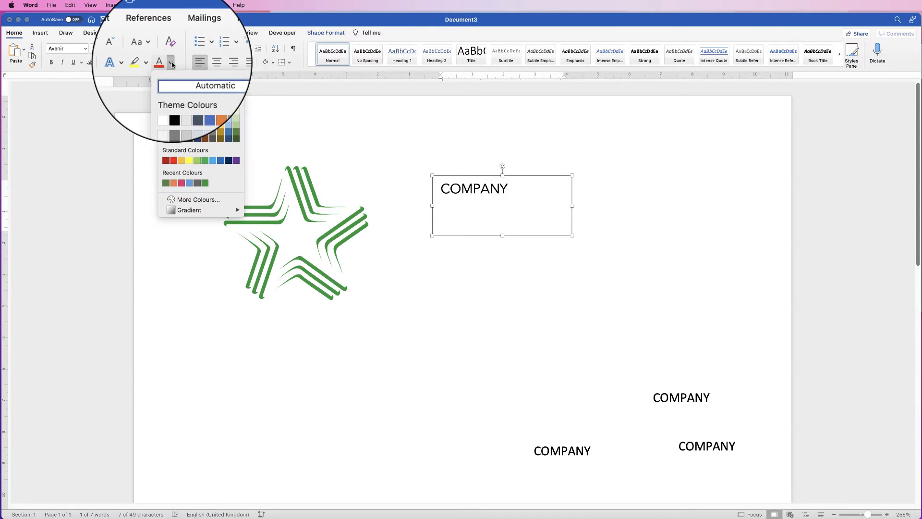
click(212, 200)
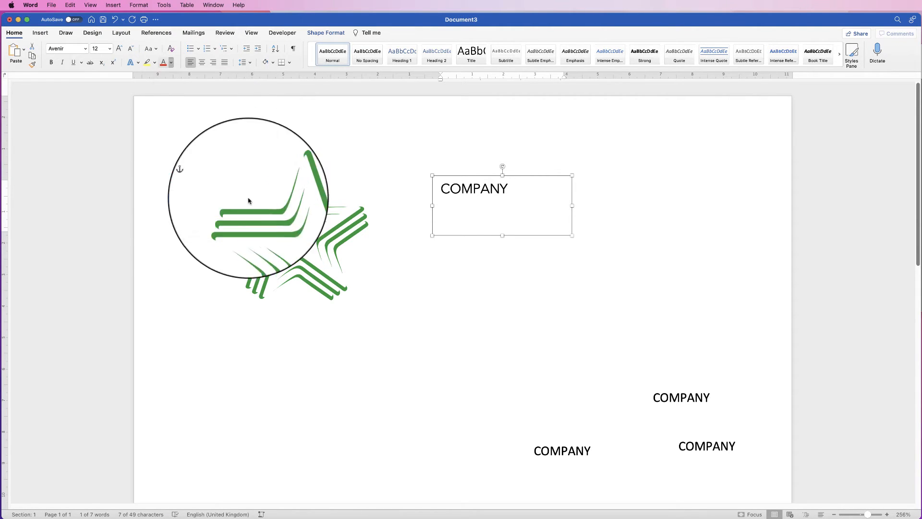
click(511, 225)
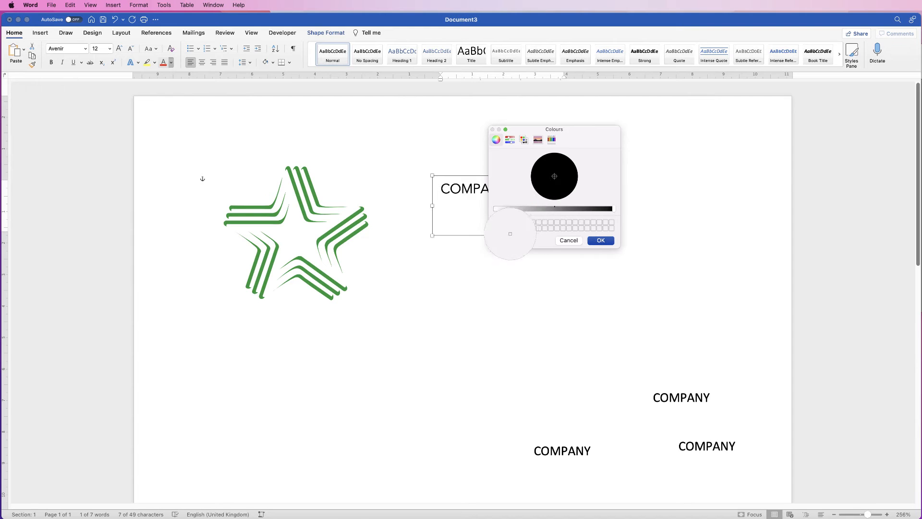
click(346, 221)
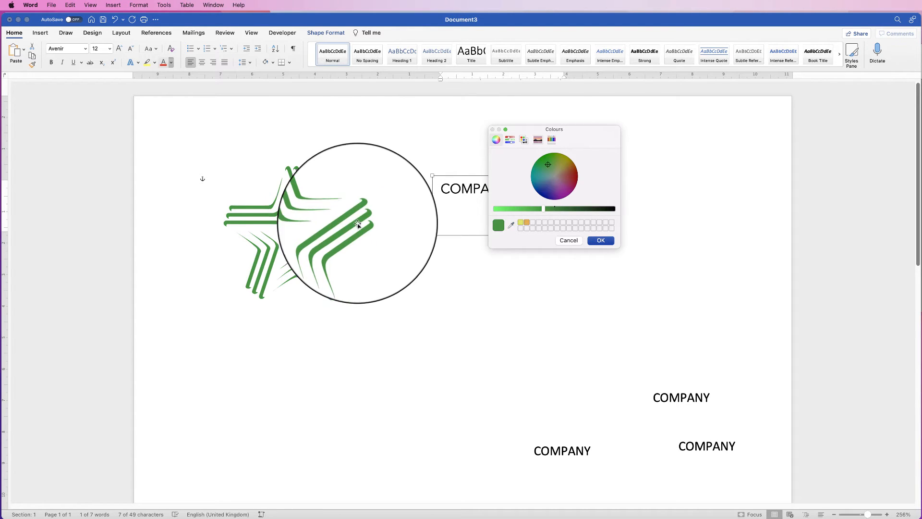
click(601, 240)
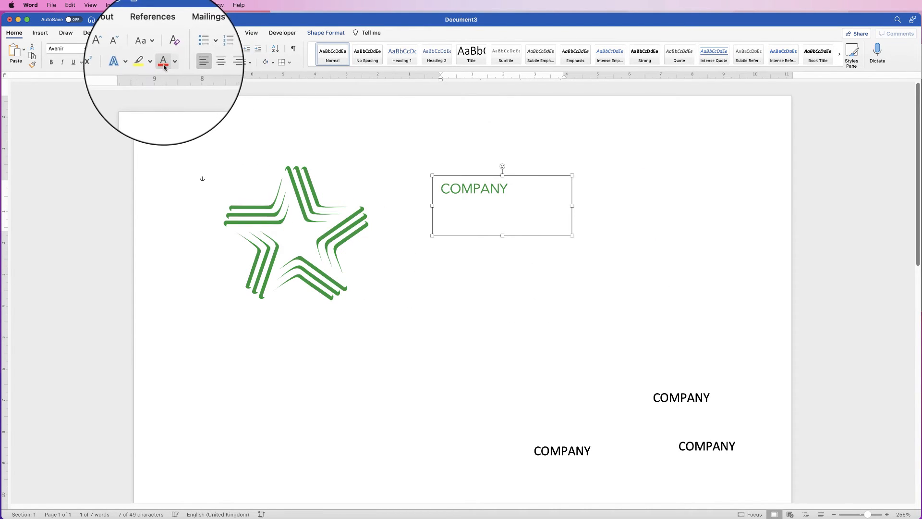
click(171, 62)
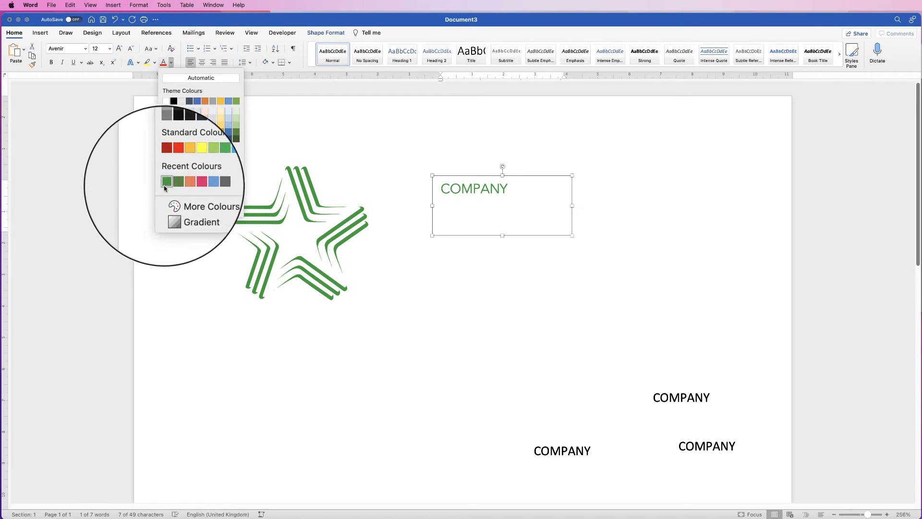
click(171, 63)
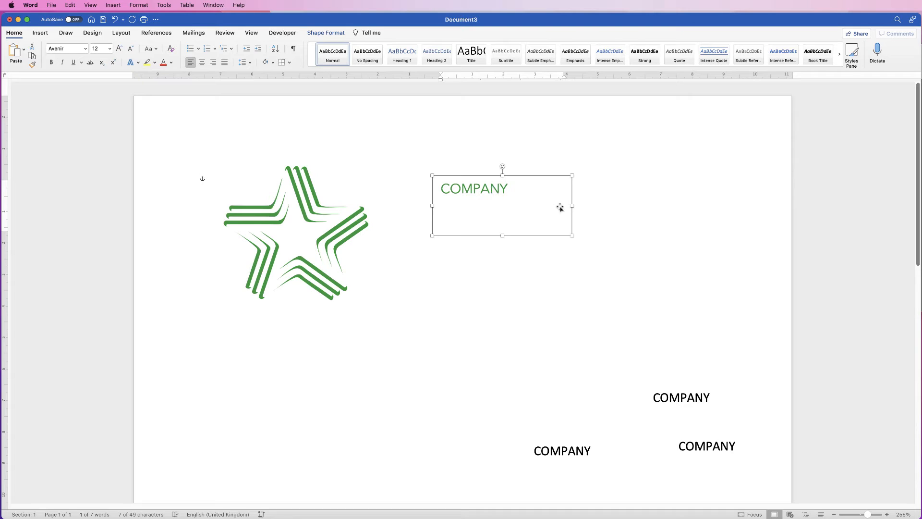
Extend the green text to COMPANY NAME and widen its text box to leave room beside the words.
click(521, 189)
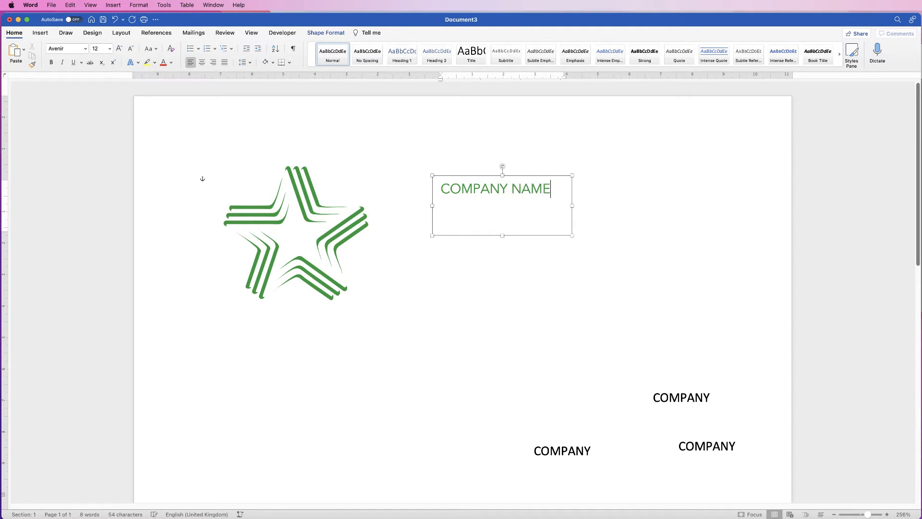
drag(571, 205, 625, 205)
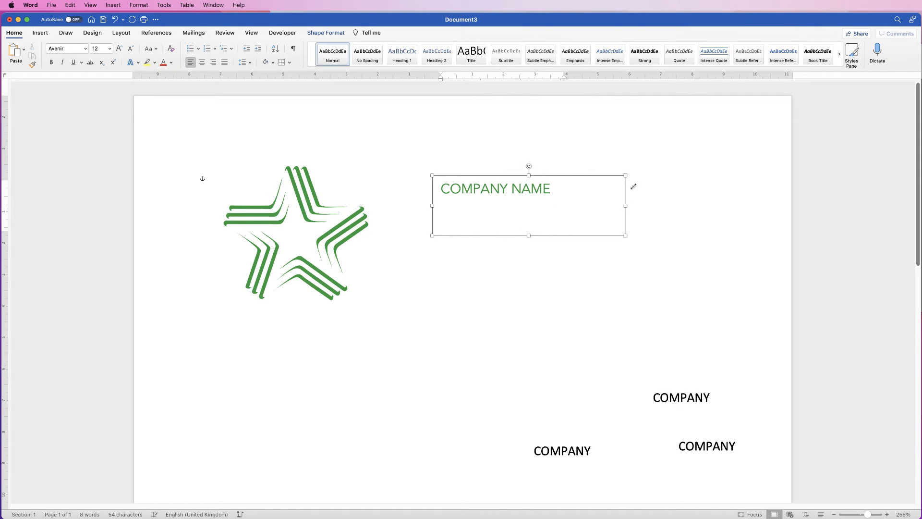
click(451, 191)
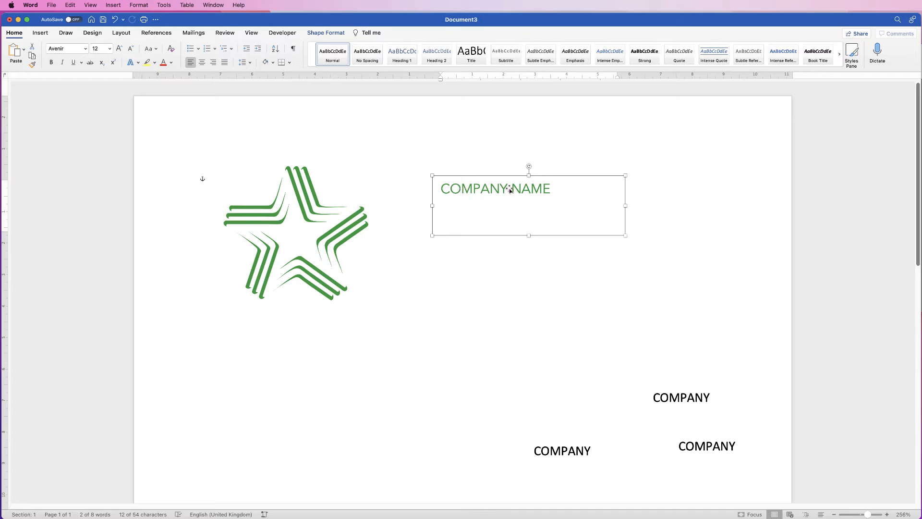
Set the character spacing of COMPANY NAME to Expanded by 5 and widen the text box to fit it on one line.
click(551, 189)
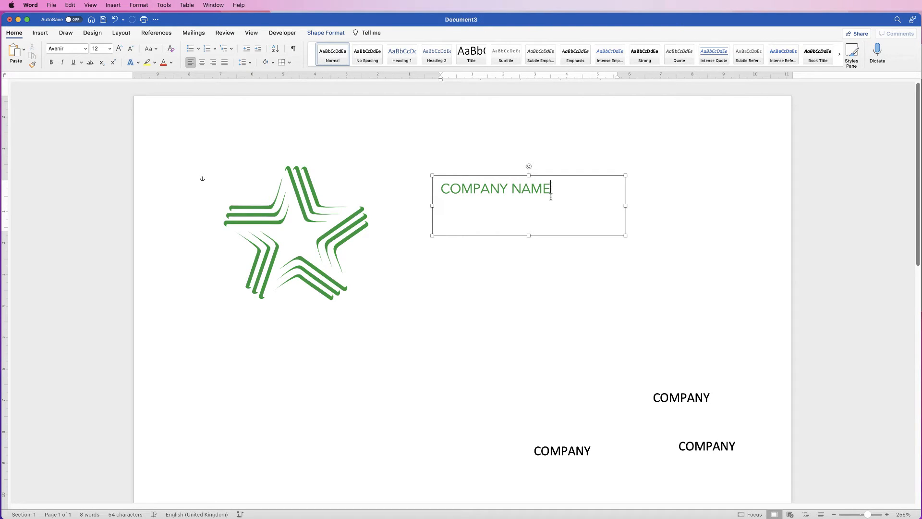
drag(551, 191, 482, 189)
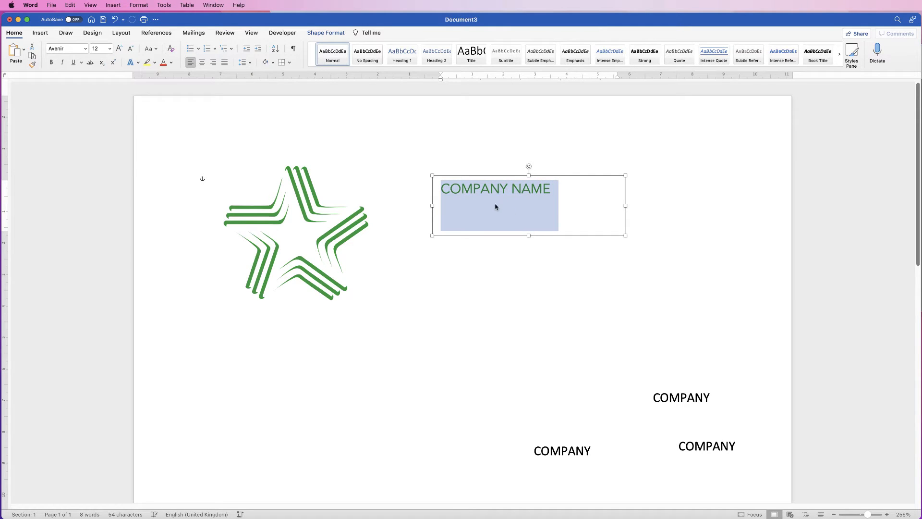
right_click(494, 191)
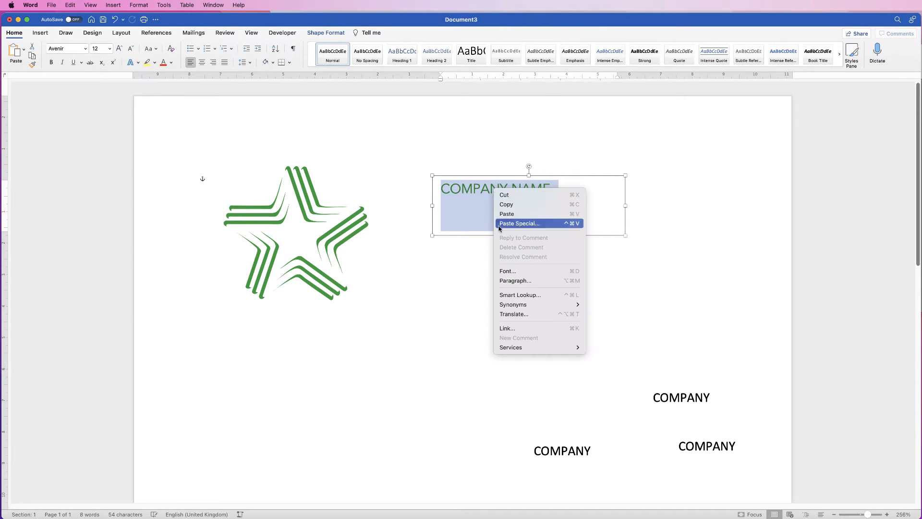
click(508, 272)
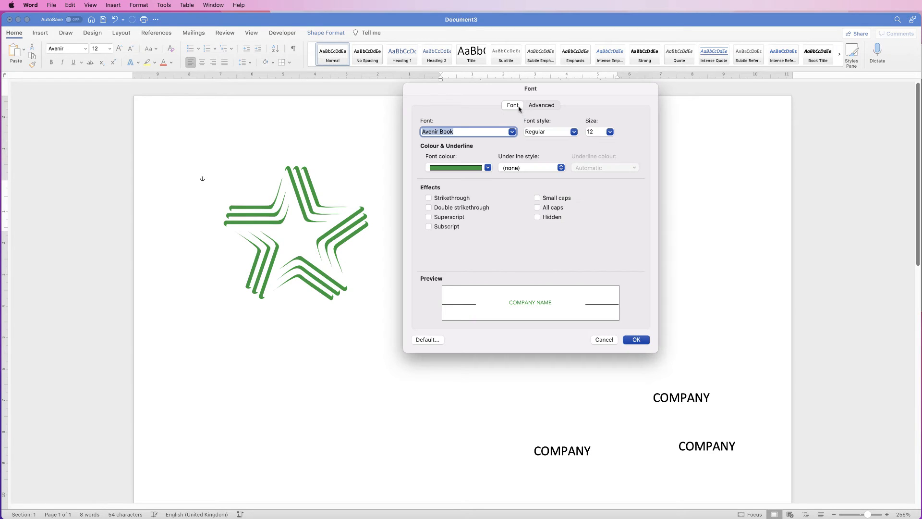
click(546, 106)
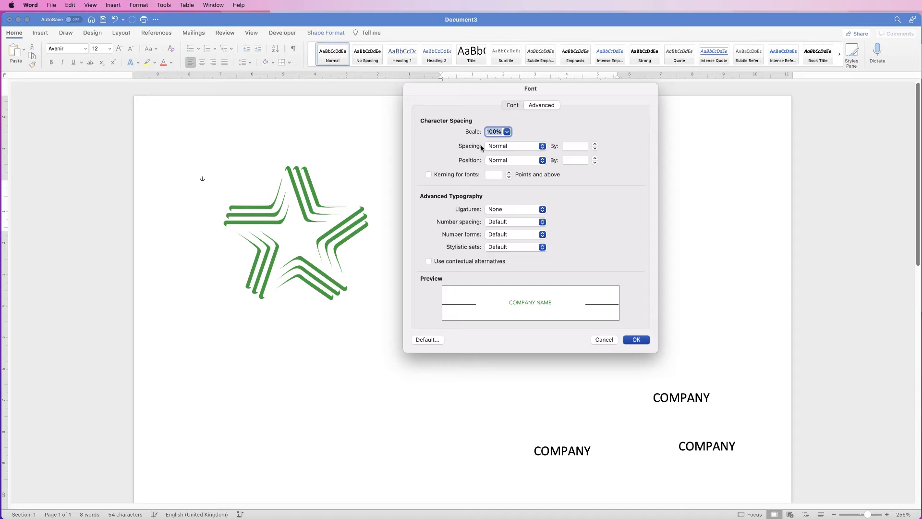
click(573, 147)
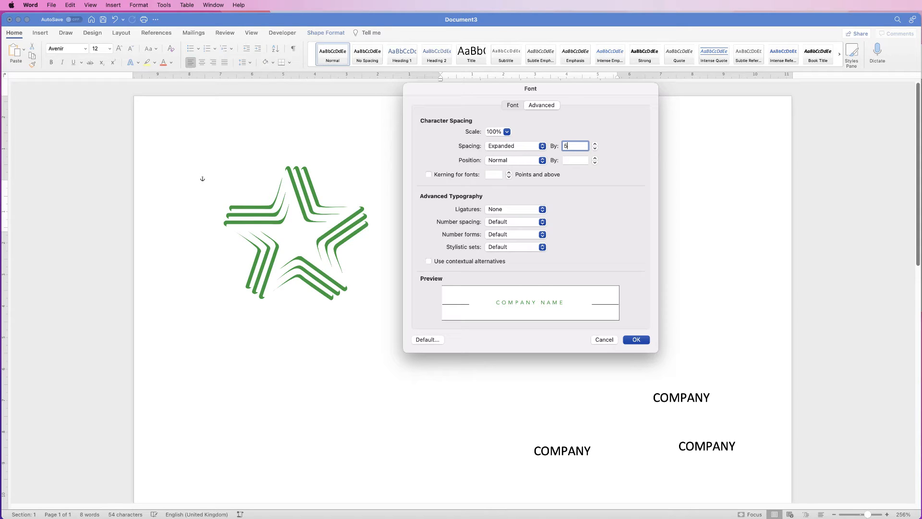
key(Return)
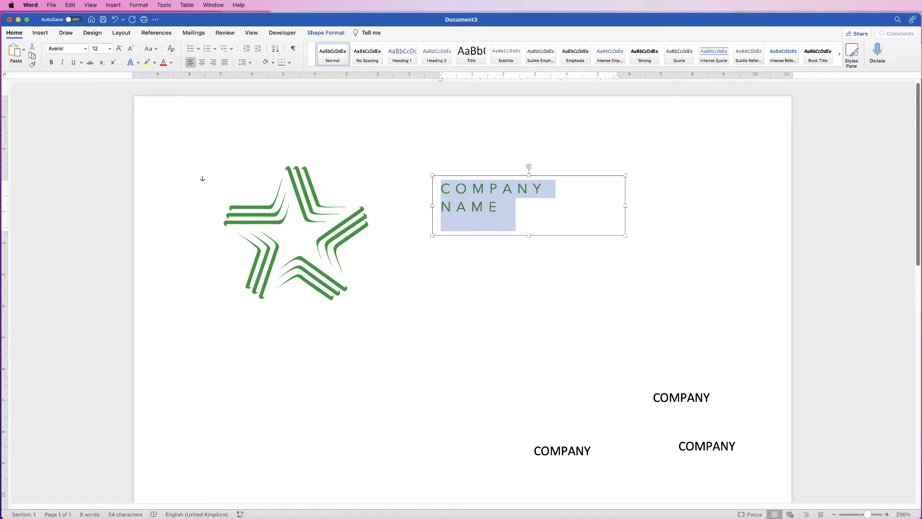
drag(626, 206, 644, 206)
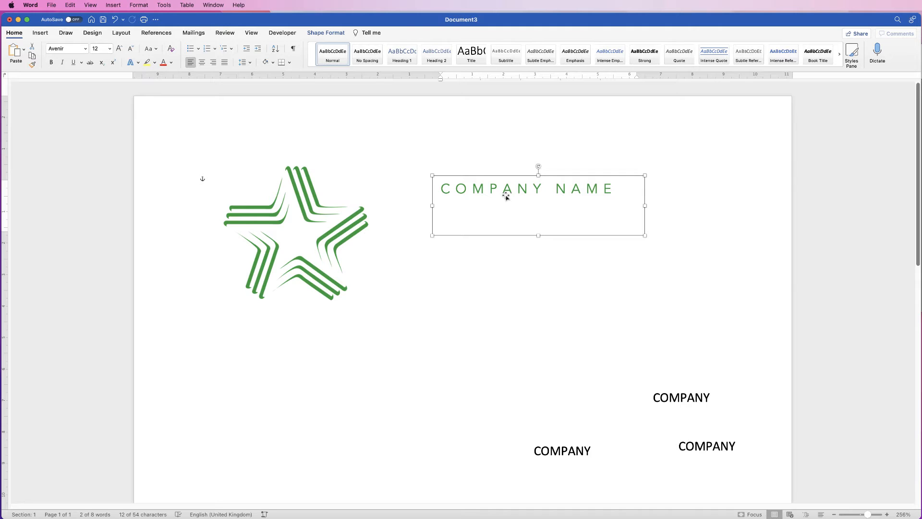
Enlarge COMPANY NAME to font size 16 and widen its text box to keep the text on one line.
click(119, 49)
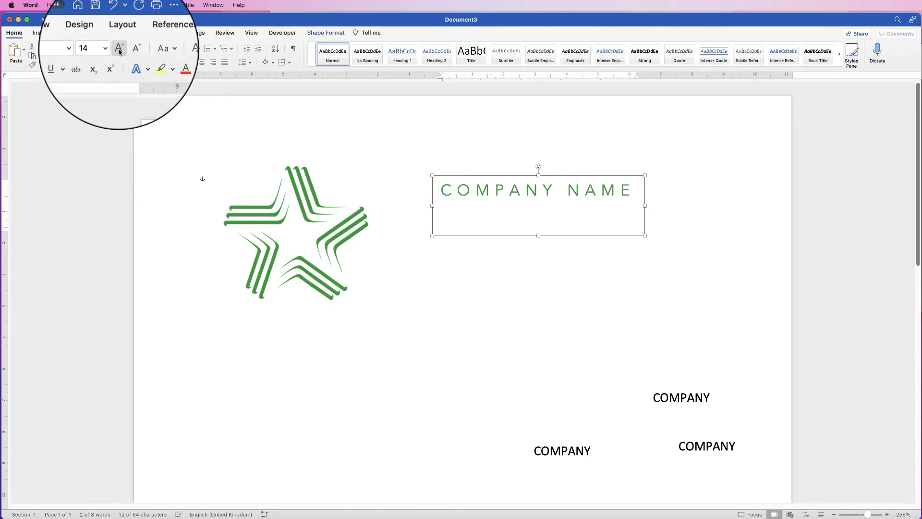
click(119, 48)
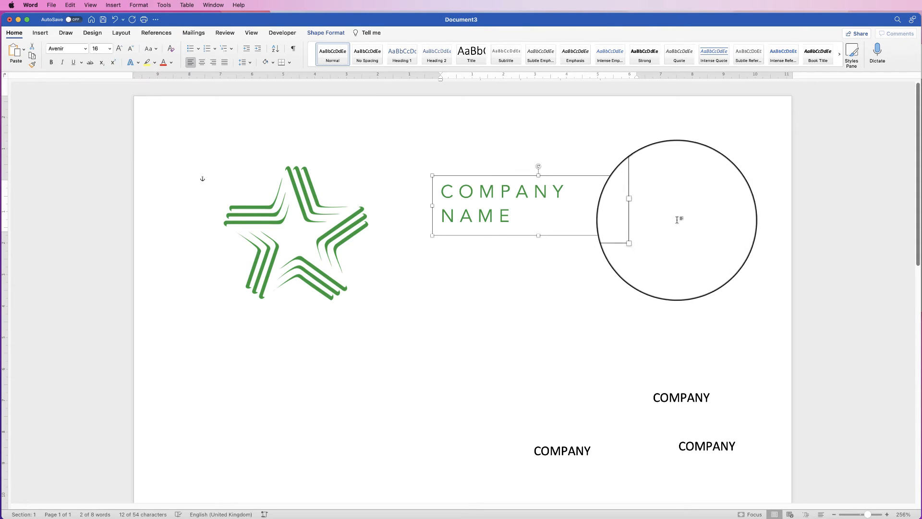
drag(645, 206, 665, 206)
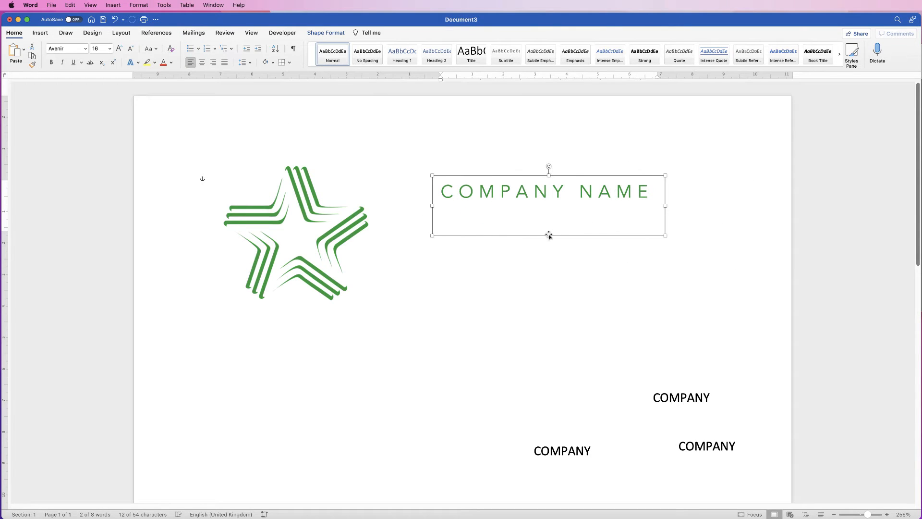
Move the COMPANY NAME box down beside the star's middle and fit it closely around the centred line of text.
drag(556, 180, 549, 210)
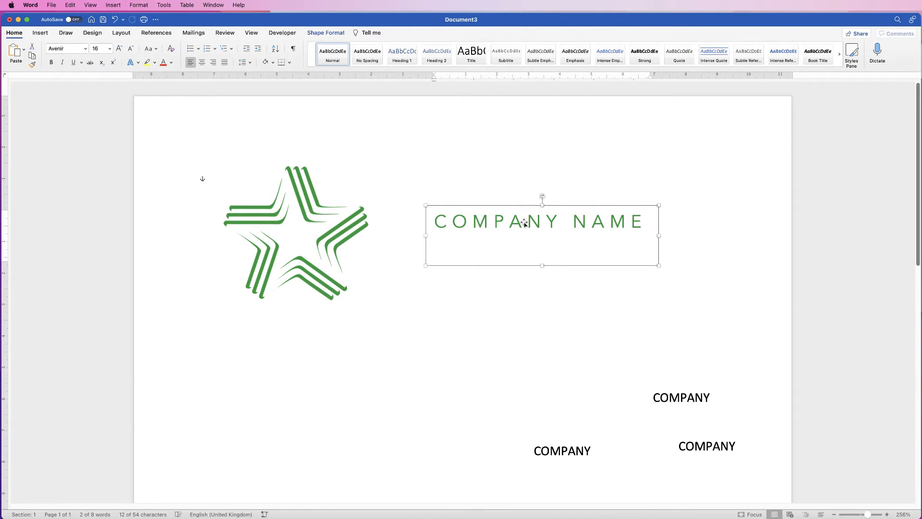
click(202, 62)
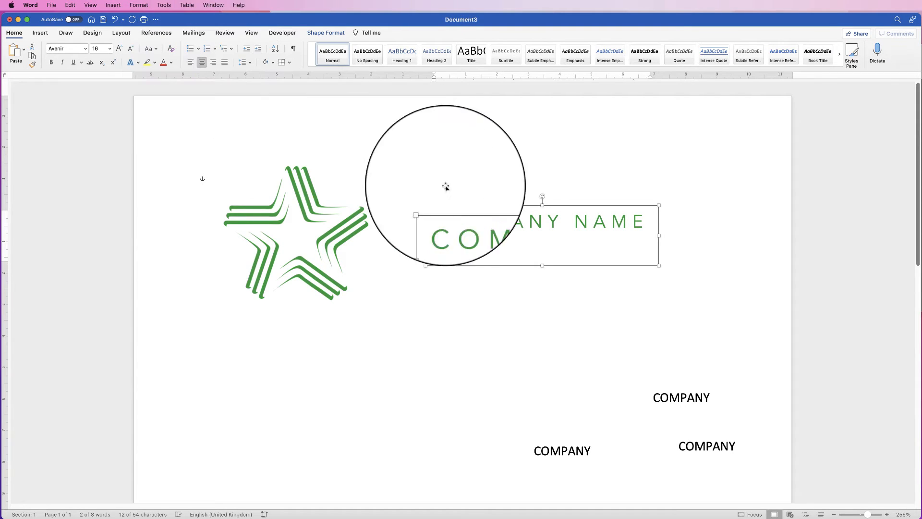
drag(542, 265, 542, 245)
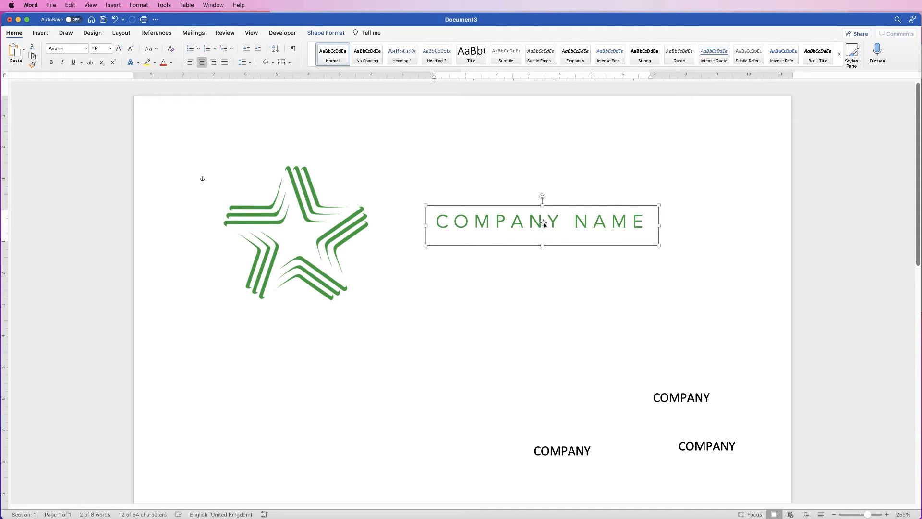
Duplicate the COMPANY NAME text box directly below the original and replace the copy's text with TAG LINE HERE.
drag(539, 224, 540, 273)
drag(652, 272, 512, 286)
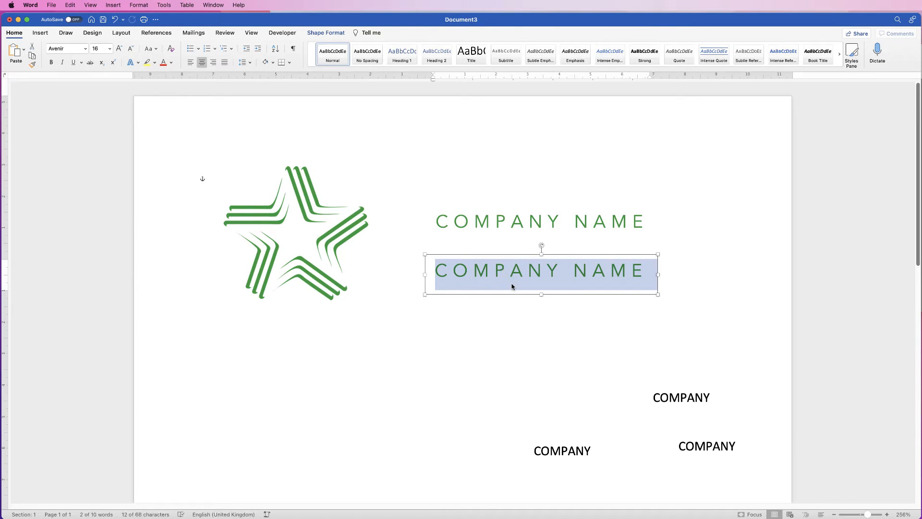
text(TAG LINE HERE)
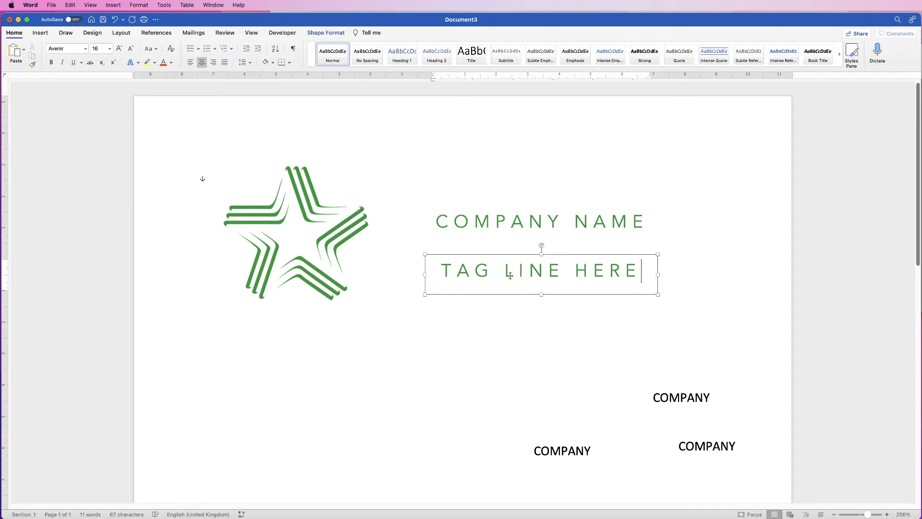
click(483, 313)
Reduce the TAG LINE HERE text to font size 7.5.
click(494, 271)
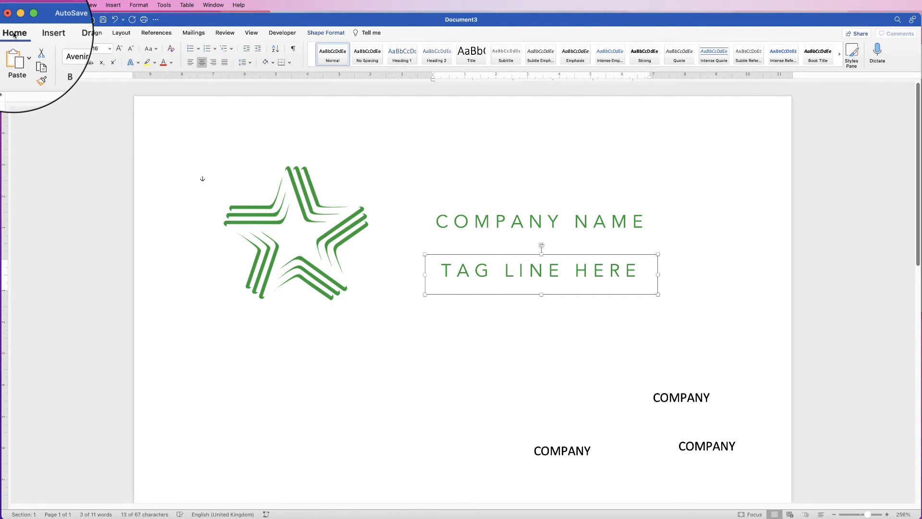
click(130, 50)
click(130, 50)
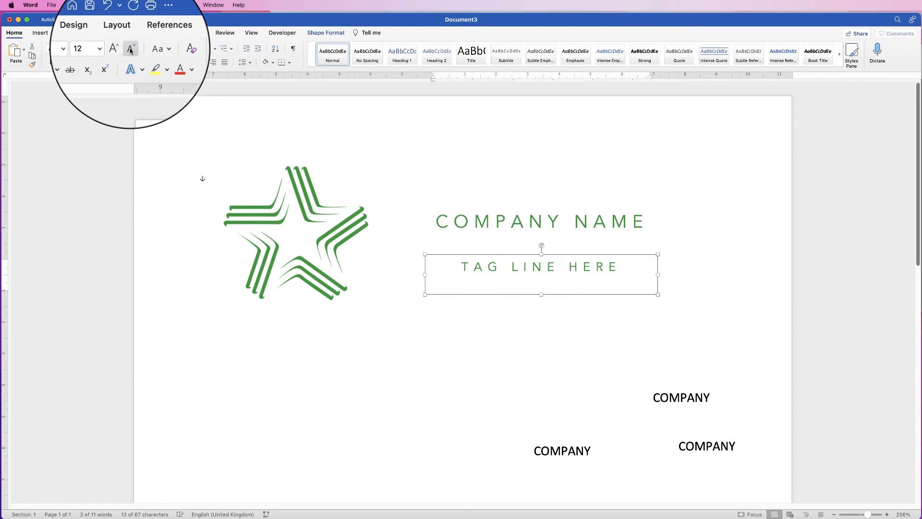
click(129, 50)
click(130, 50)
click(131, 50)
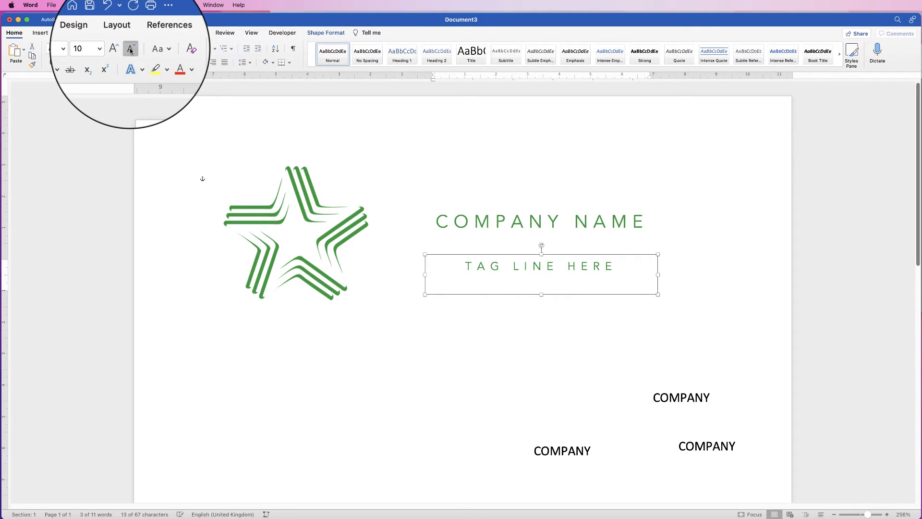
click(130, 50)
click(131, 50)
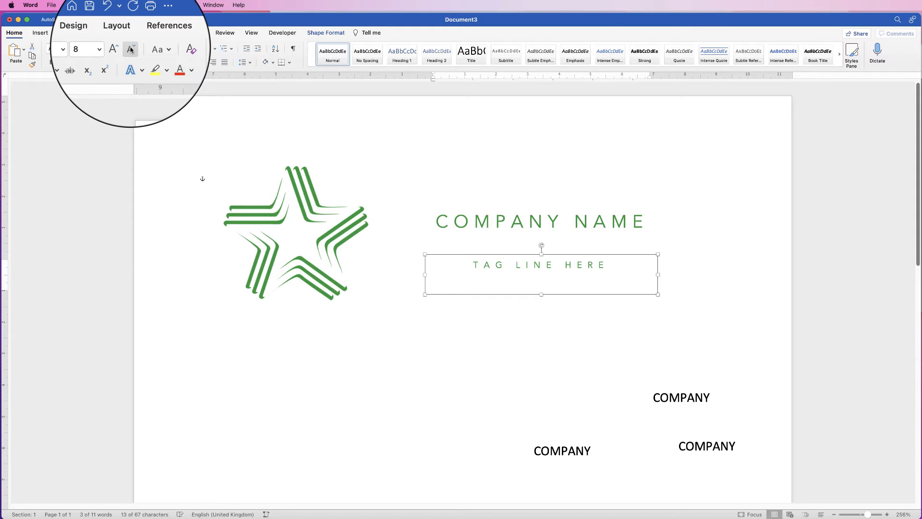
click(130, 50)
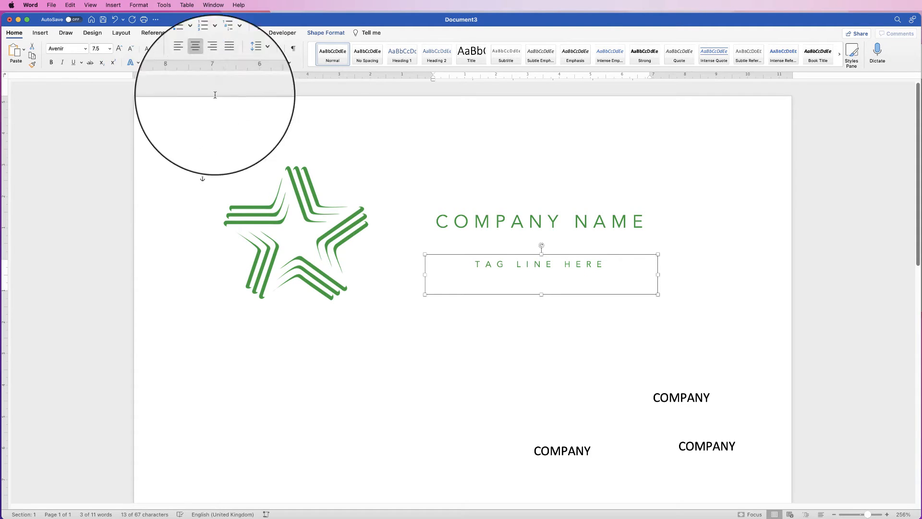
Move the tag line box up beneath COMPANY NAME and align the two text boxes to their horizontal centre.
drag(540, 265, 540, 247)
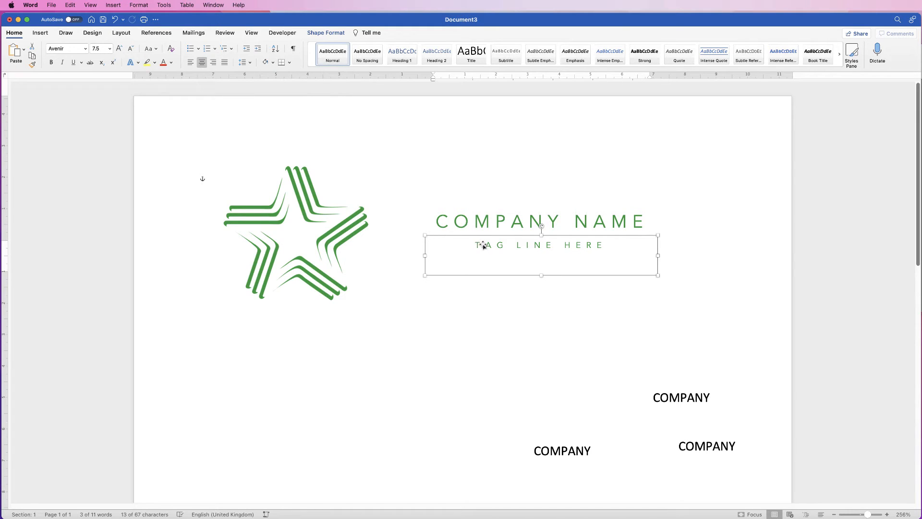
shift+click(484, 222)
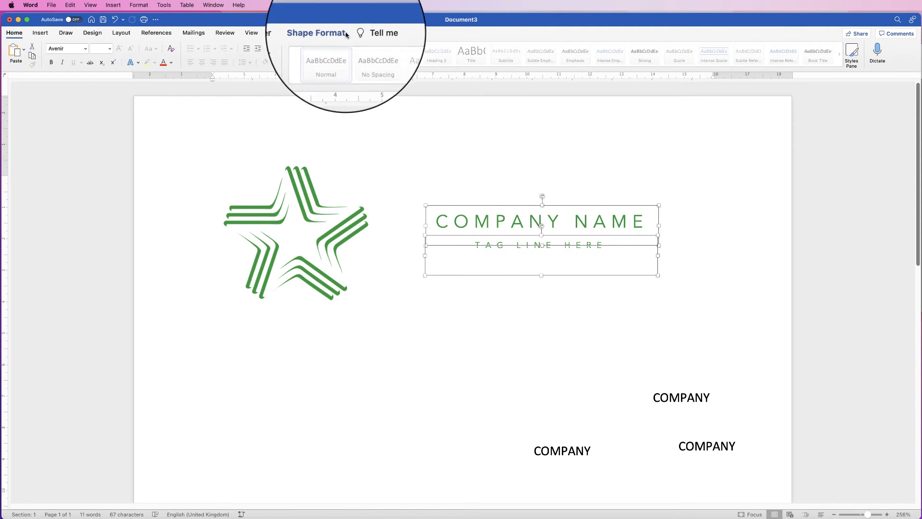
click(326, 32)
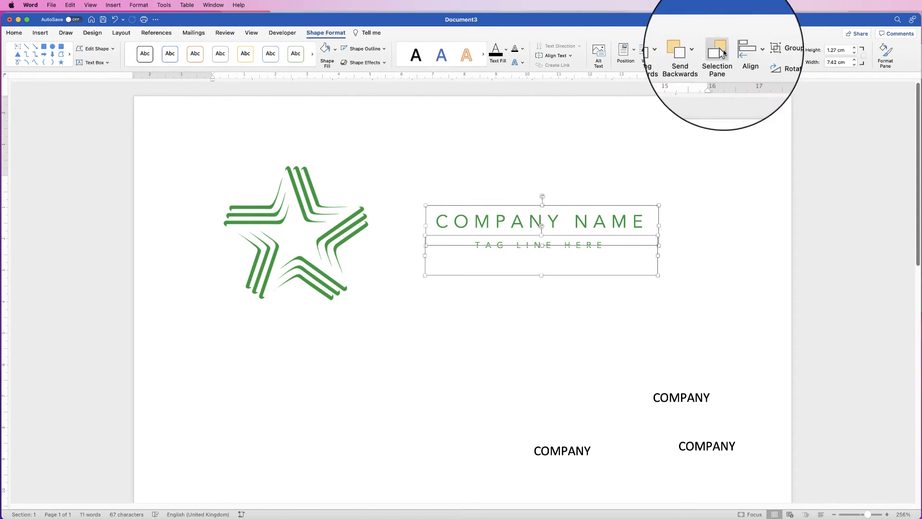
click(750, 50)
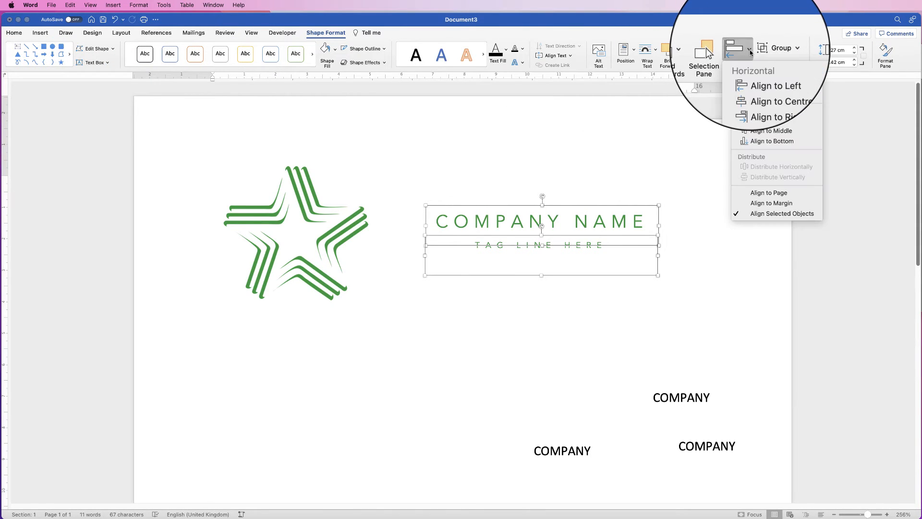
click(751, 89)
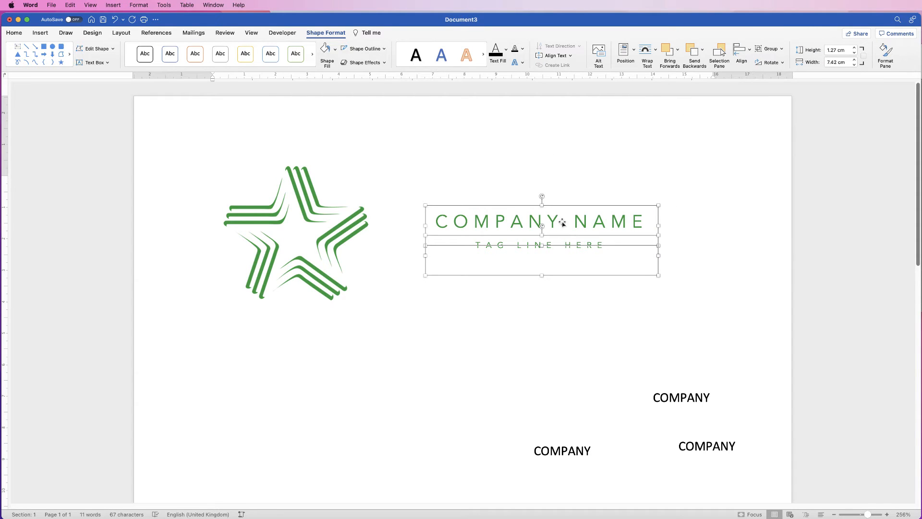
click(682, 237)
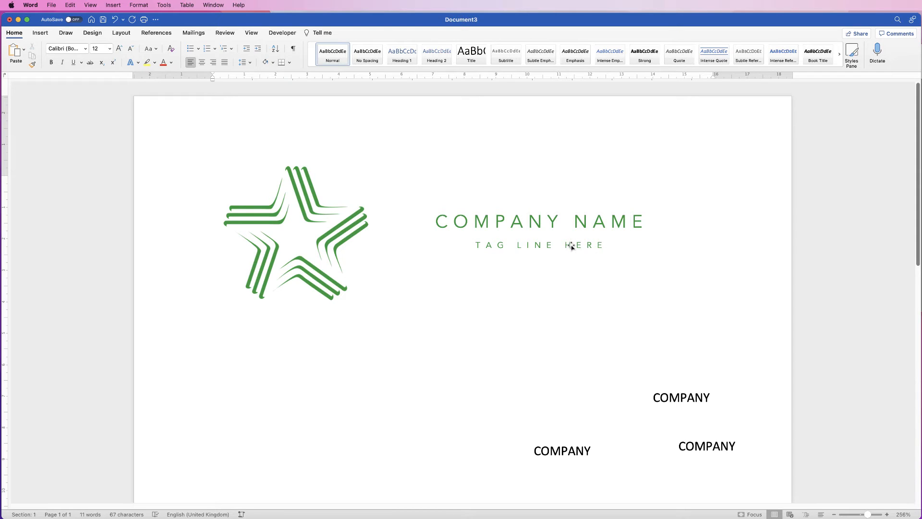
Nudge the tag line closer beneath COMPANY NAME and group the two text boxes.
click(571, 244)
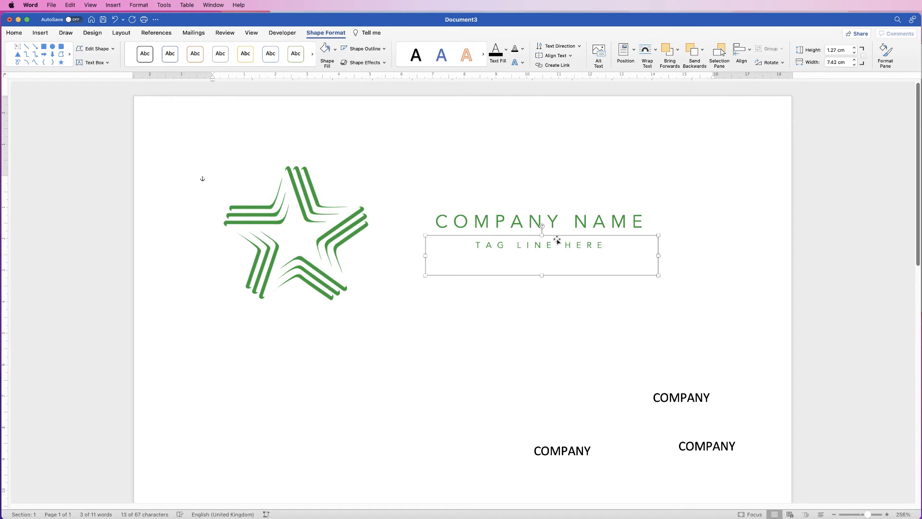
key(Up)
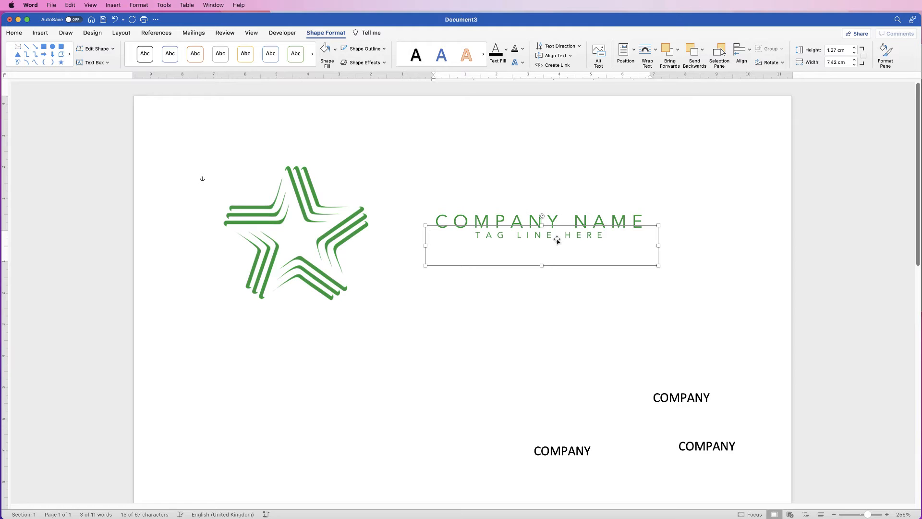
key(Down)
shift+click(603, 221)
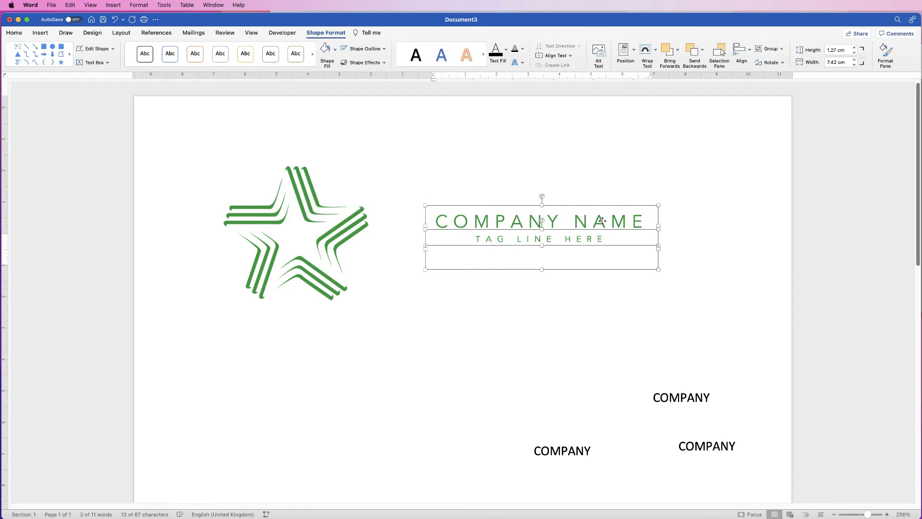
click(770, 48)
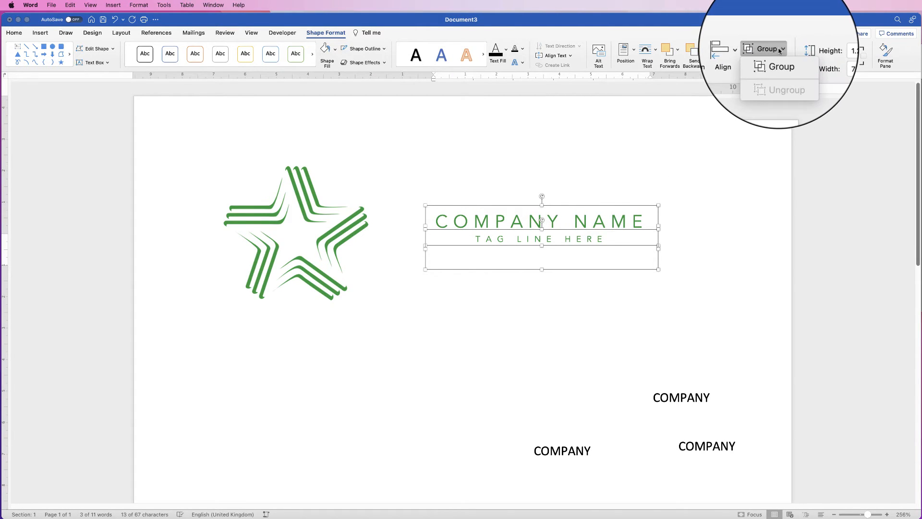
click(775, 63)
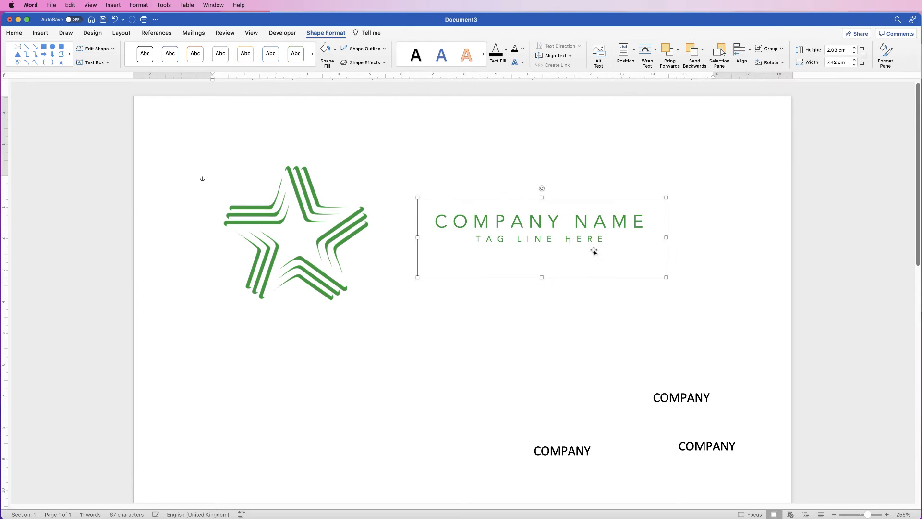
Move the text group down, place the star picture above its middle and shrink the star to about half its size.
drag(562, 240, 548, 290)
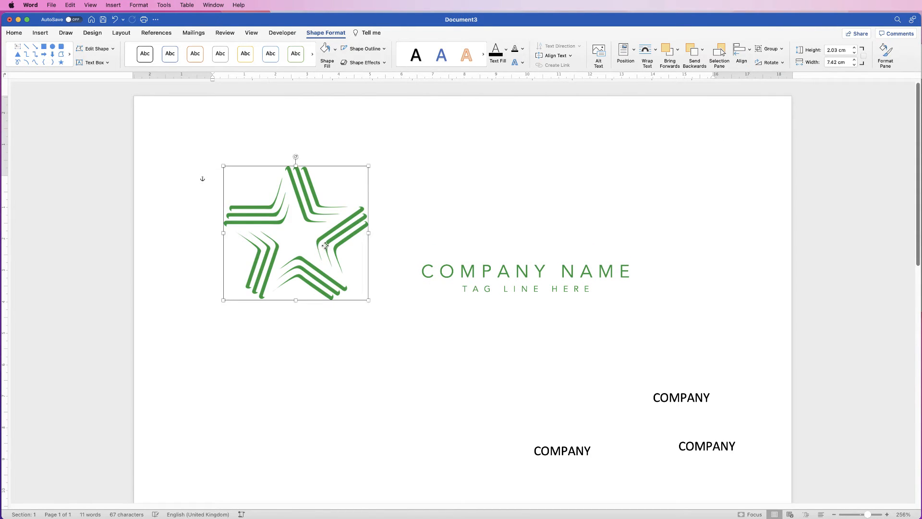
drag(323, 238, 560, 198)
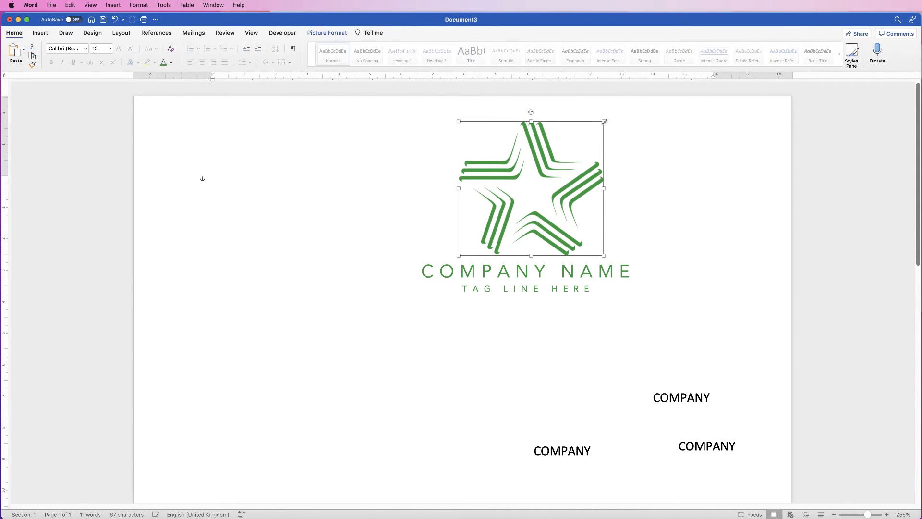
drag(604, 121, 537, 197)
drag(514, 235, 541, 229)
drag(566, 176, 565, 176)
drag(545, 220, 552, 220)
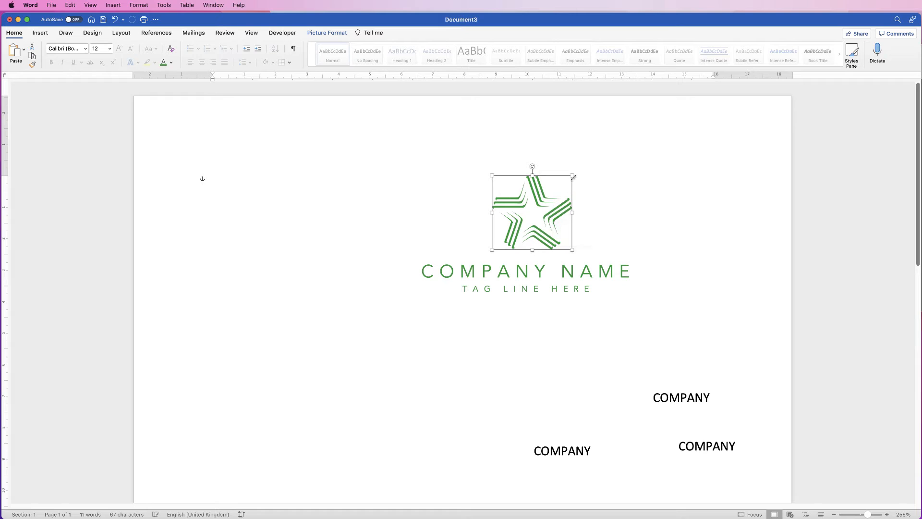
drag(572, 176, 566, 182)
Align the star picture and the text group to their horizontal centre.
click(539, 276)
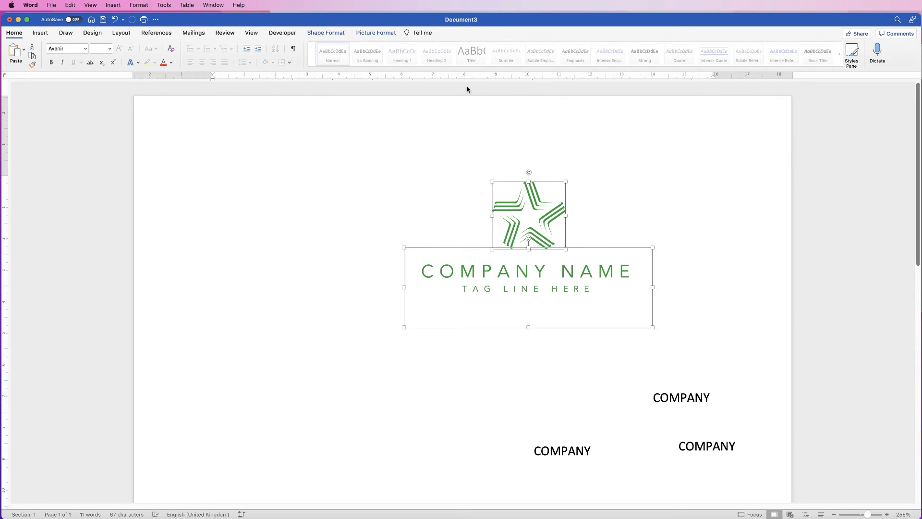
click(392, 34)
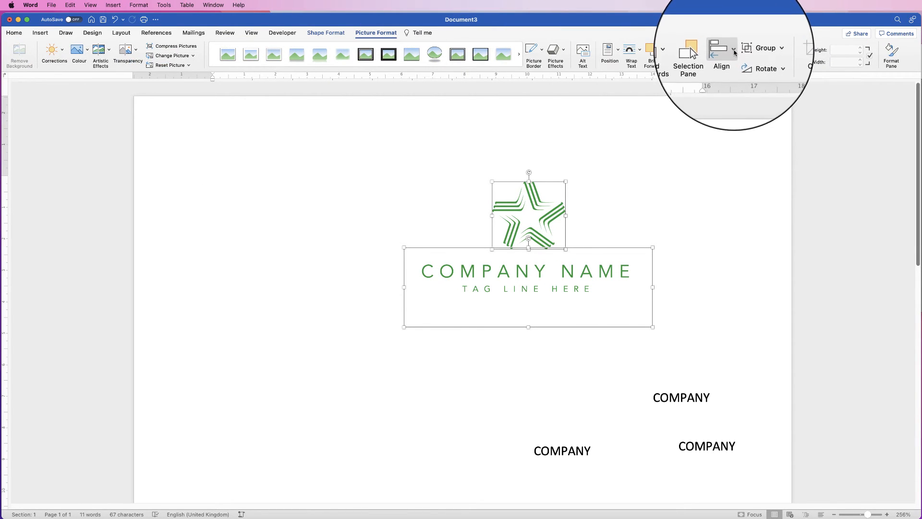
click(724, 53)
click(731, 85)
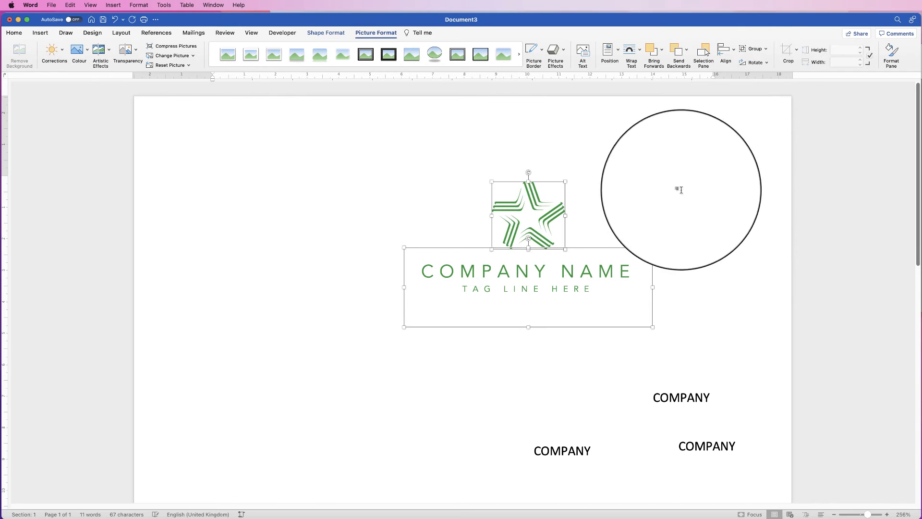
click(712, 197)
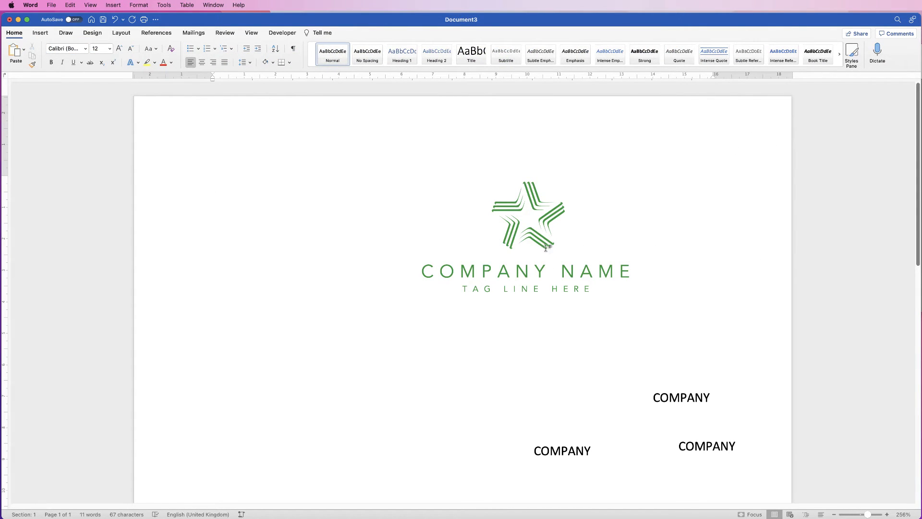
Nudge the text closer to the star and group the star picture with the text.
click(542, 278)
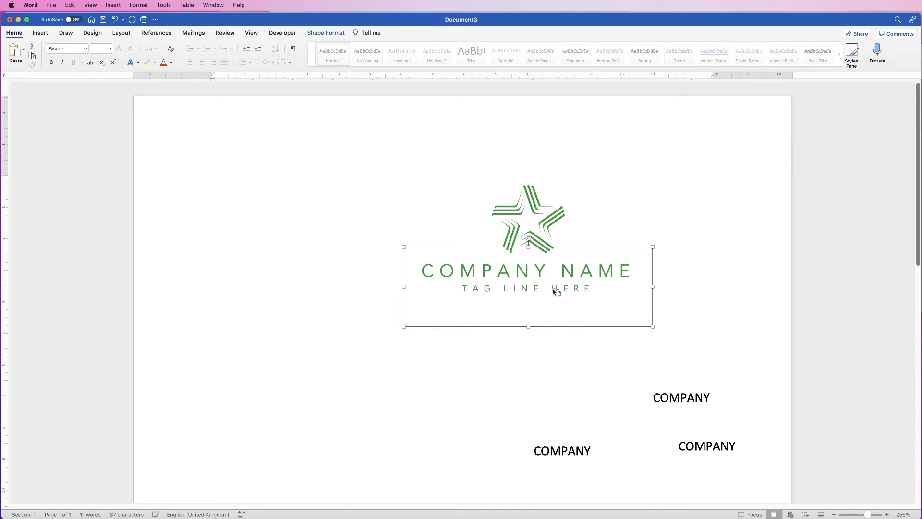
key(Up)
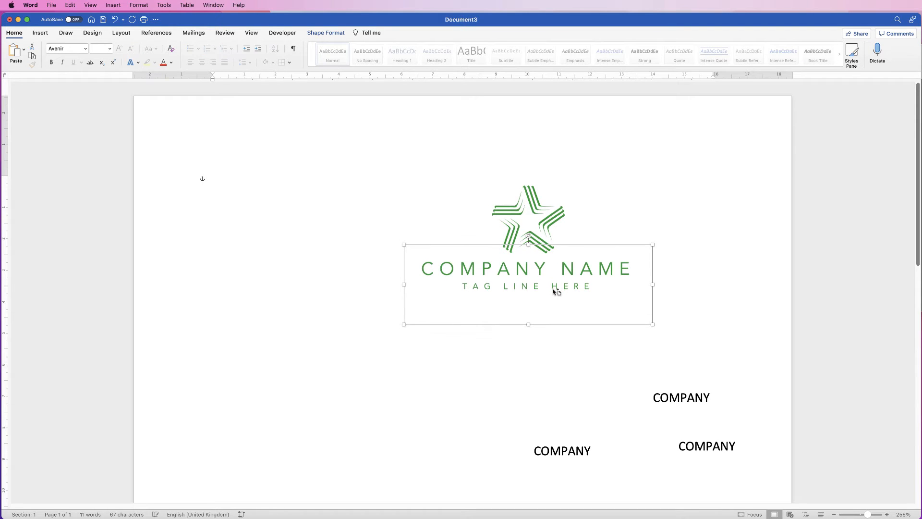
shift+click(535, 211)
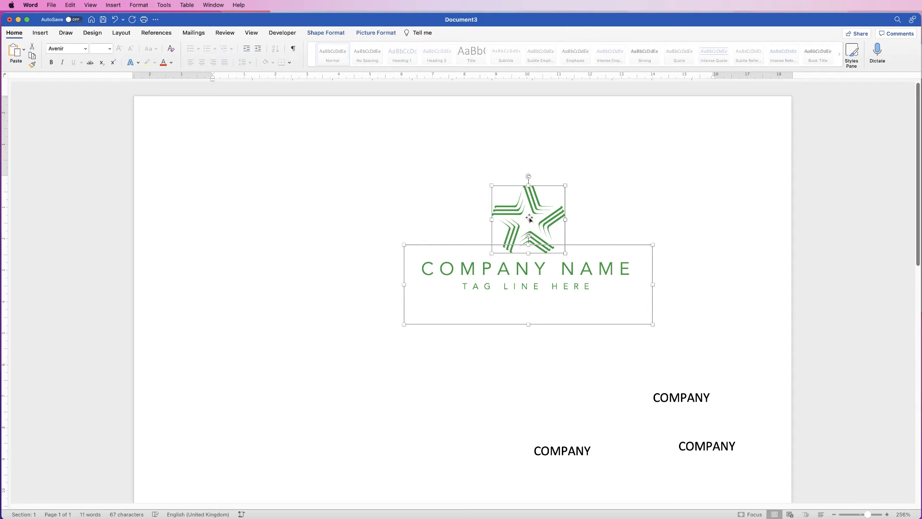
click(376, 33)
click(765, 49)
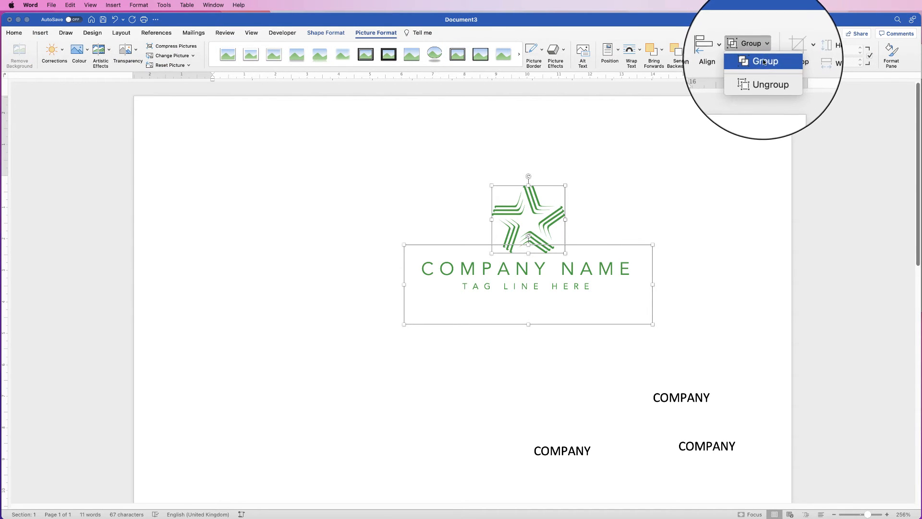
click(747, 56)
Move the finished star logo down the page to just above the leaf logo.
drag(618, 270, 426, 261)
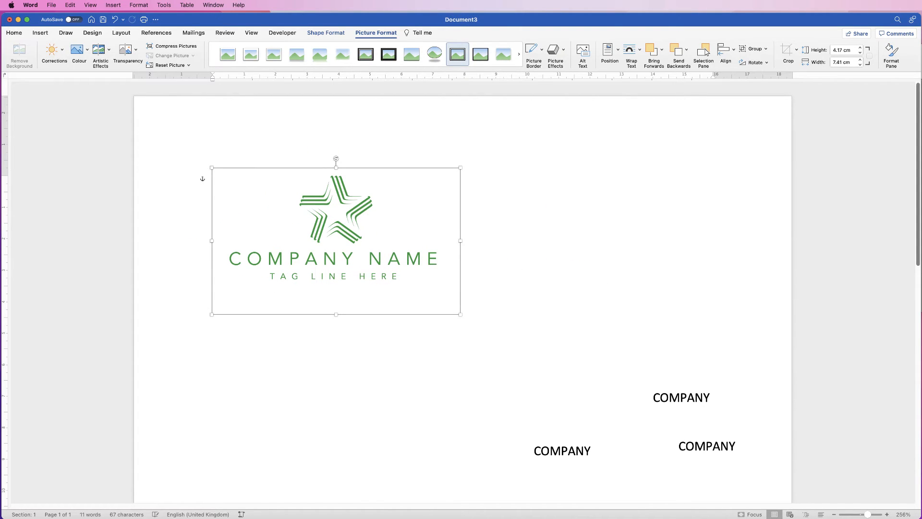
scroll(911, 358, down, 5)
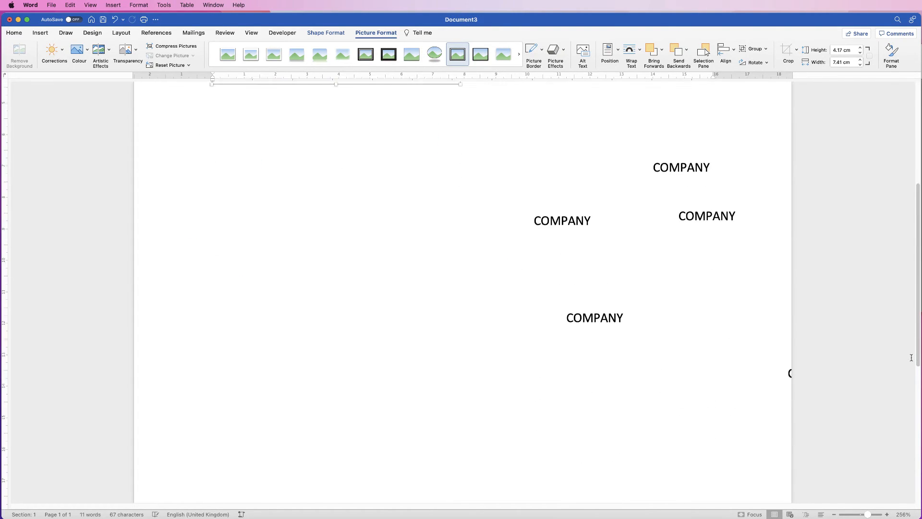
scroll(903, 389, up, 1)
drag(868, 515, 861, 514)
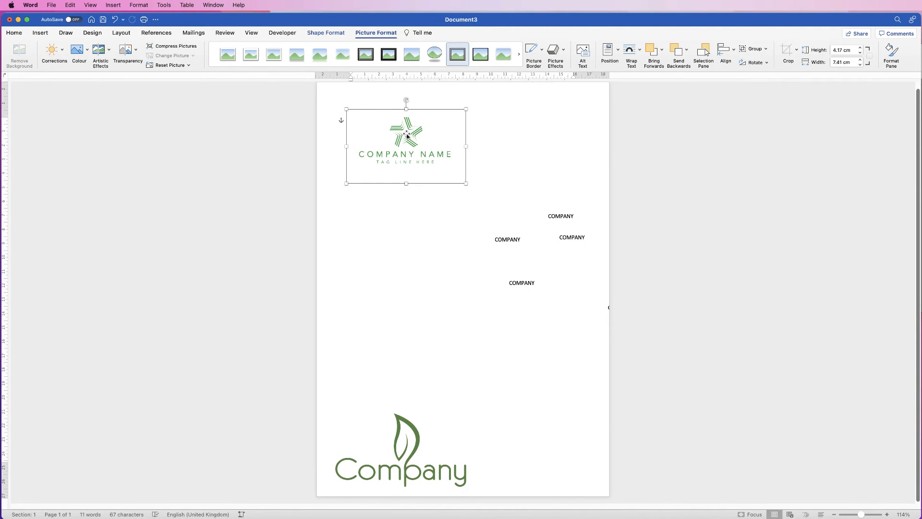
drag(407, 136, 401, 362)
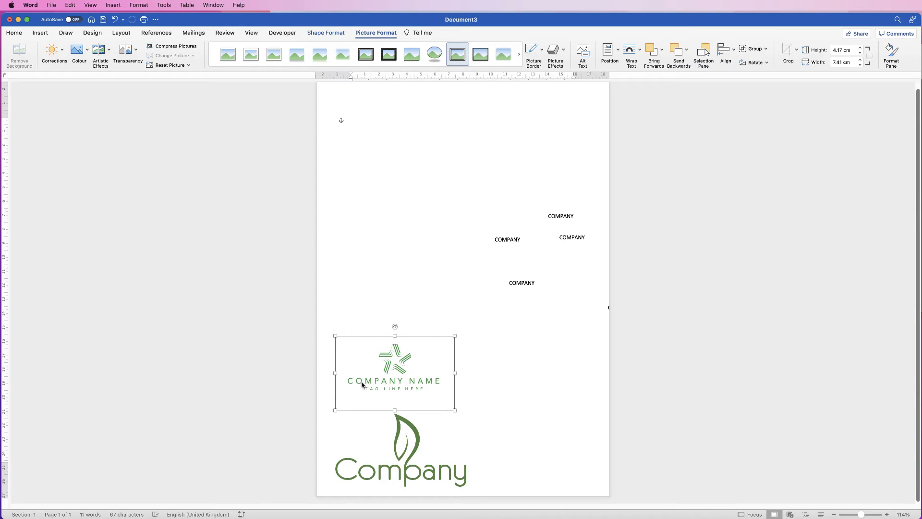
click(424, 181)
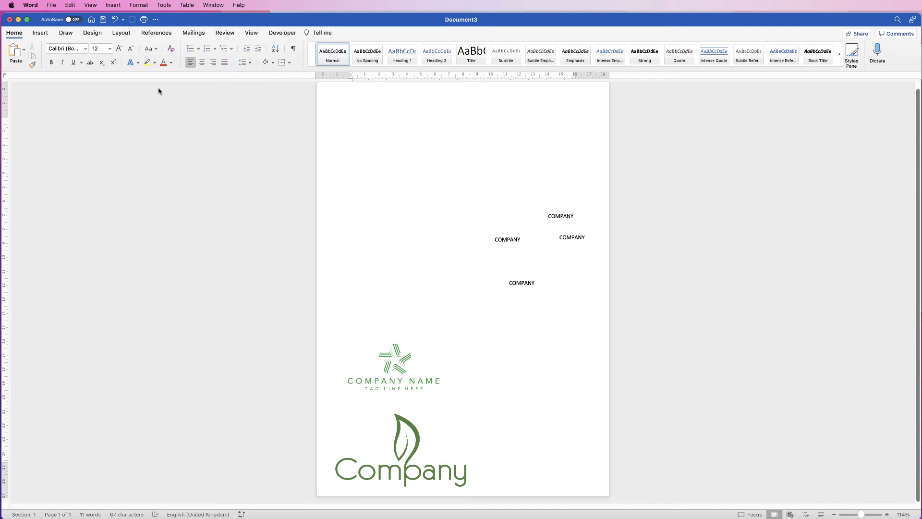
Insert the picture squared-2790292.png from the You Tube Demo folder and set its text wrapping to in front of text.
click(44, 34)
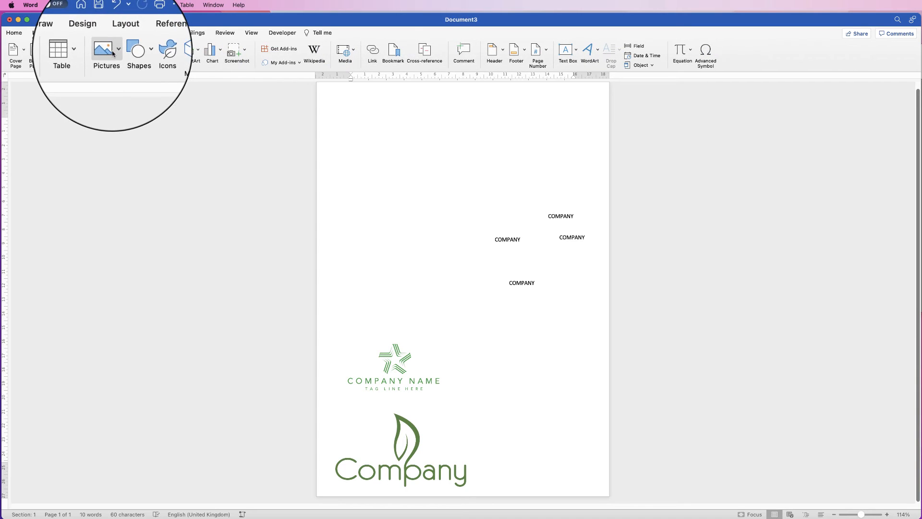
click(116, 54)
click(139, 74)
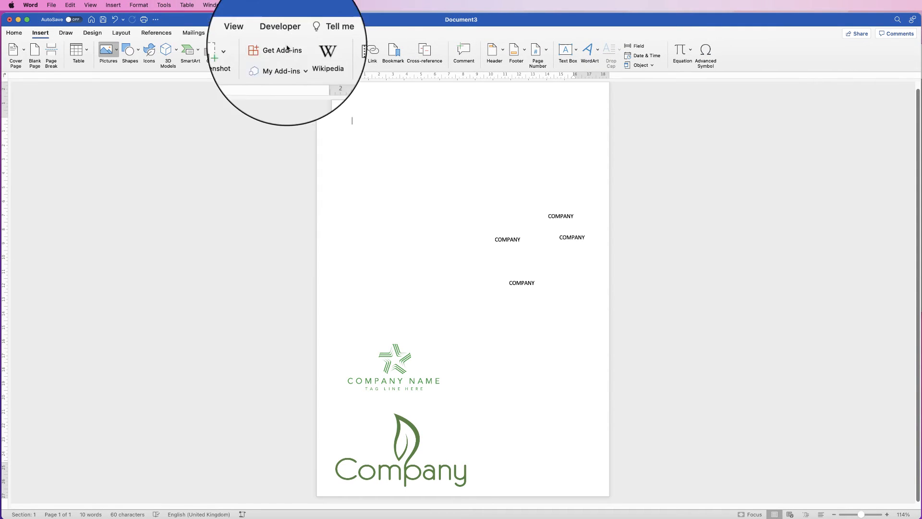
scroll(584, 147, down, 20)
click(440, 214)
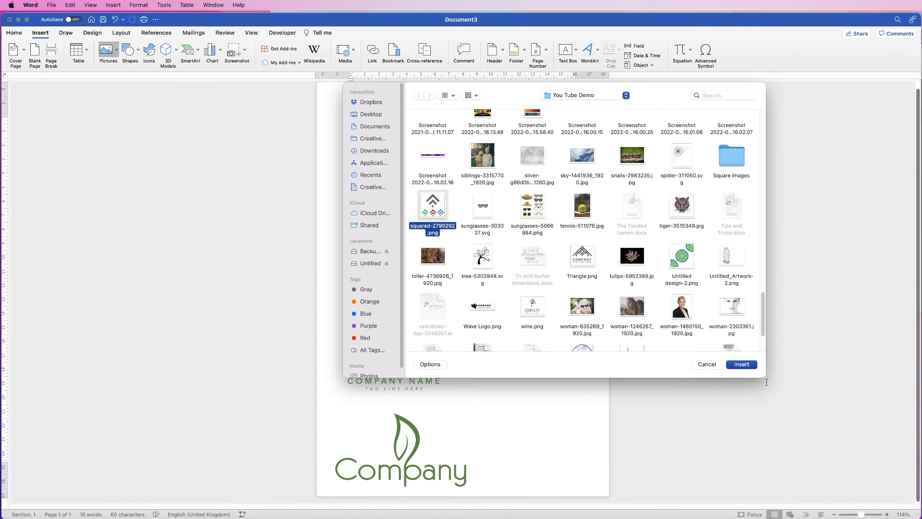
click(742, 365)
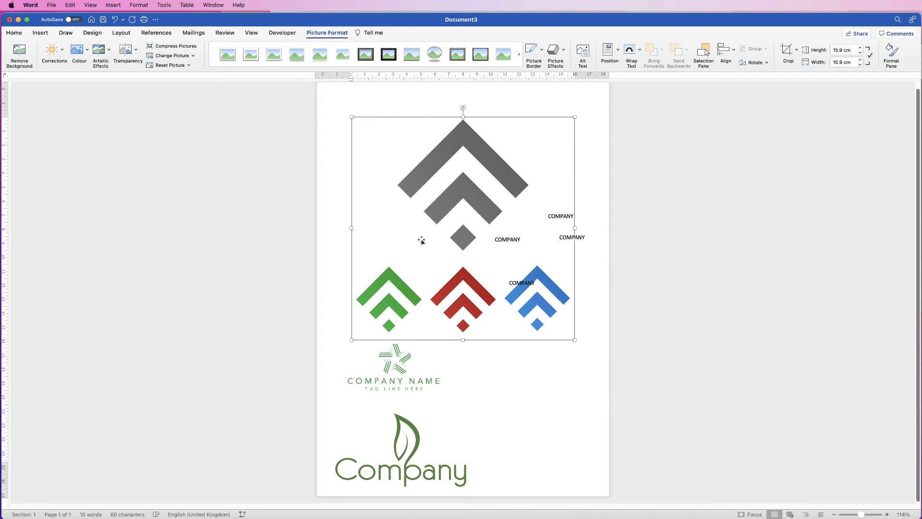
click(631, 52)
click(647, 135)
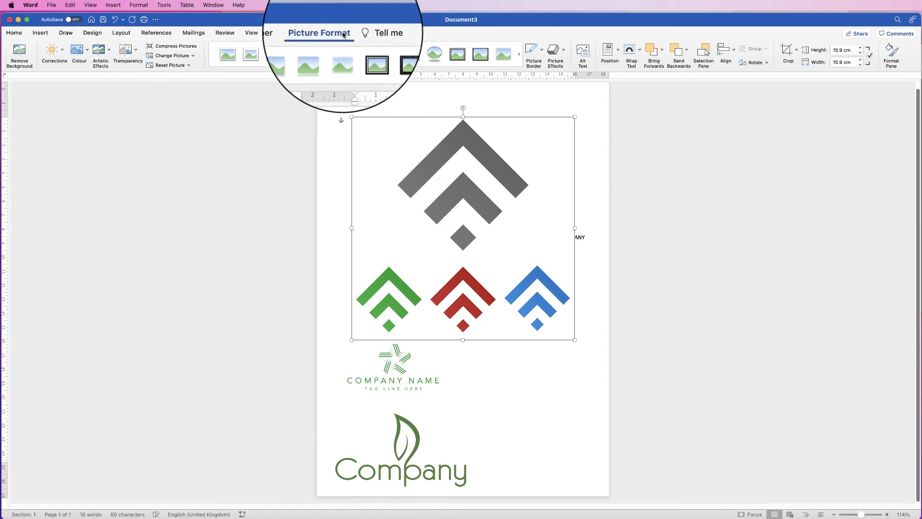
Crop the inserted picture to the large grey arrow symbol, removing the three small coloured arrows and the empty sides.
click(788, 52)
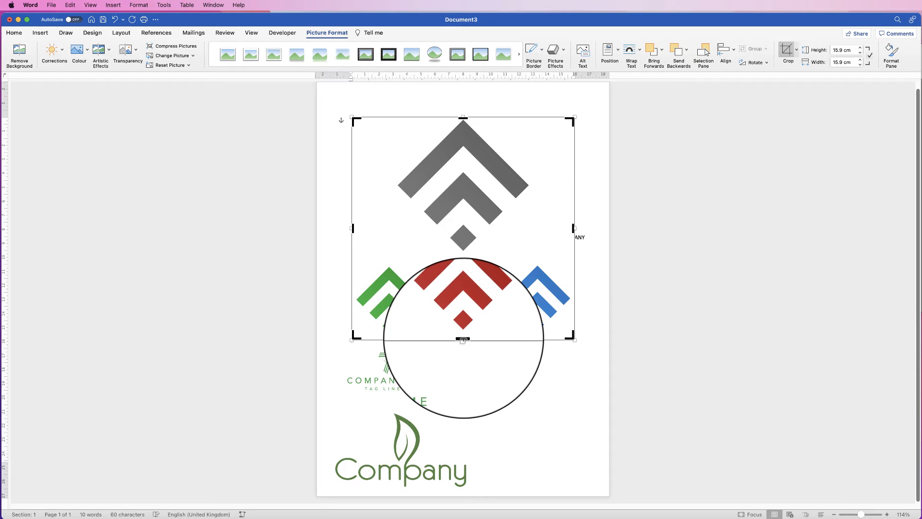
drag(462, 339, 468, 250)
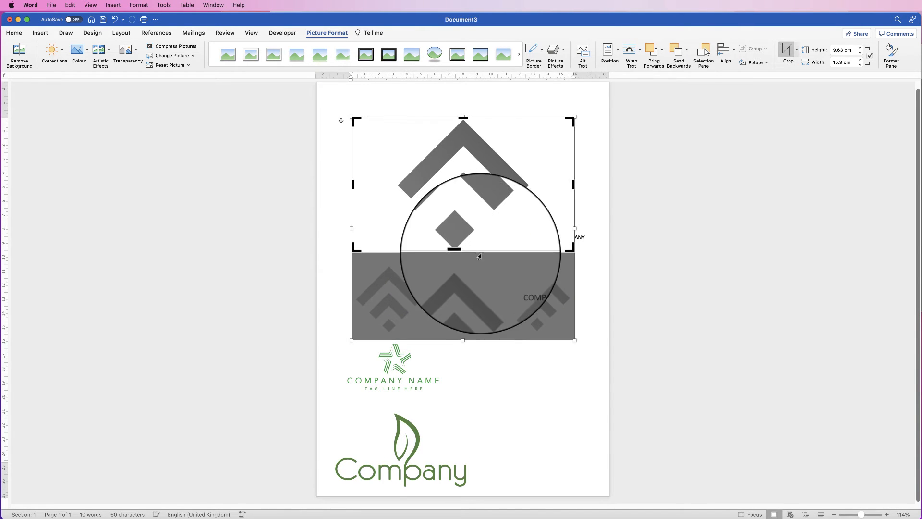
drag(353, 184, 395, 183)
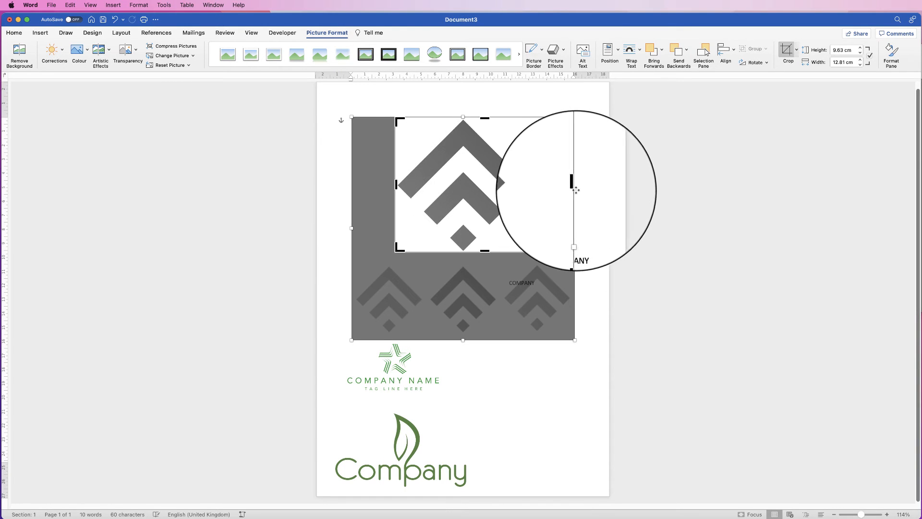
drag(573, 184, 530, 190)
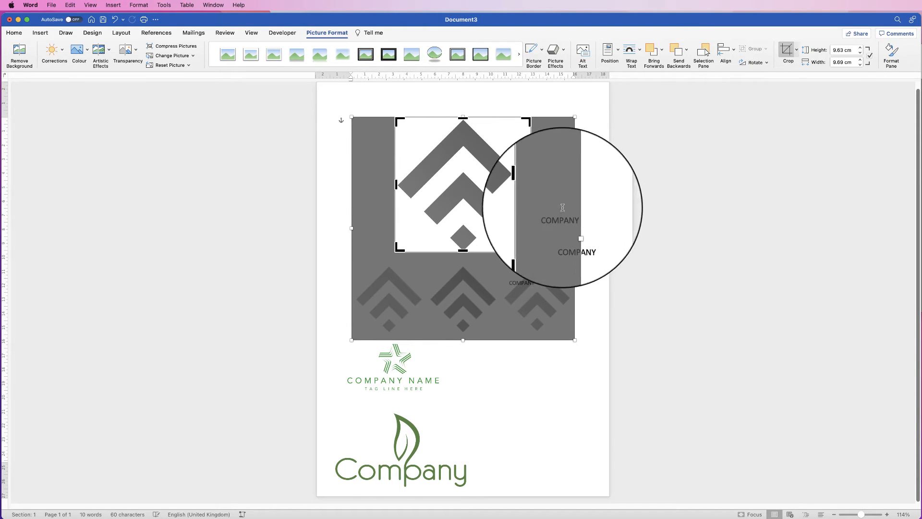
click(787, 50)
Shrink the cropped arrow picture to about 5.2 cm wide, shift it down the page and place one COMPANY text box beneath it.
drag(530, 117, 467, 191)
drag(435, 236, 400, 254)
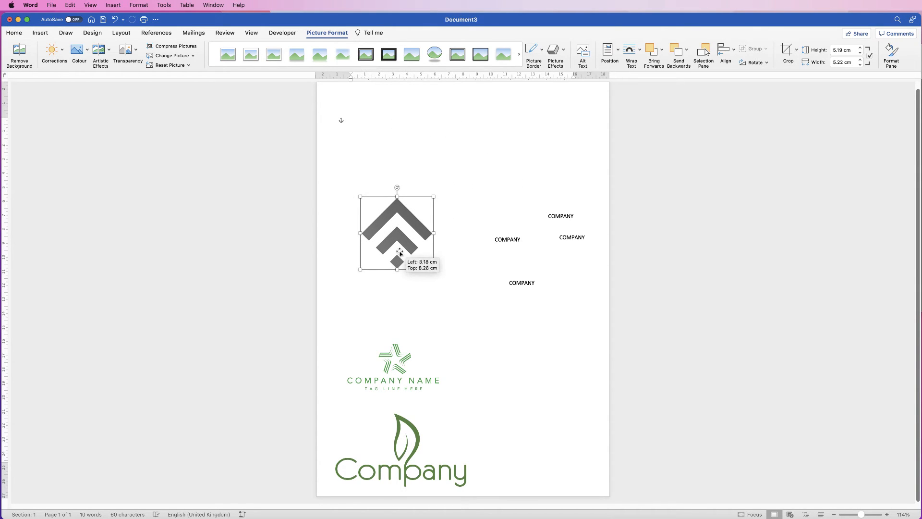
click(501, 242)
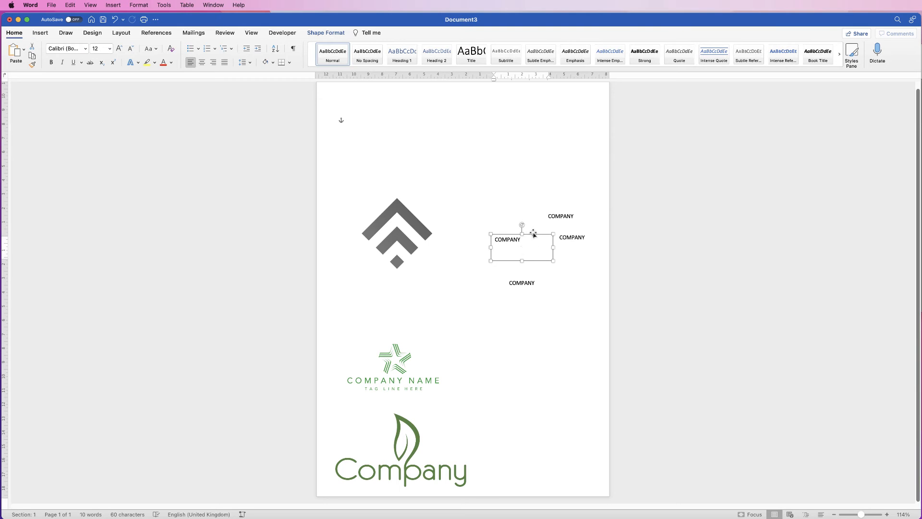
drag(534, 234, 409, 277)
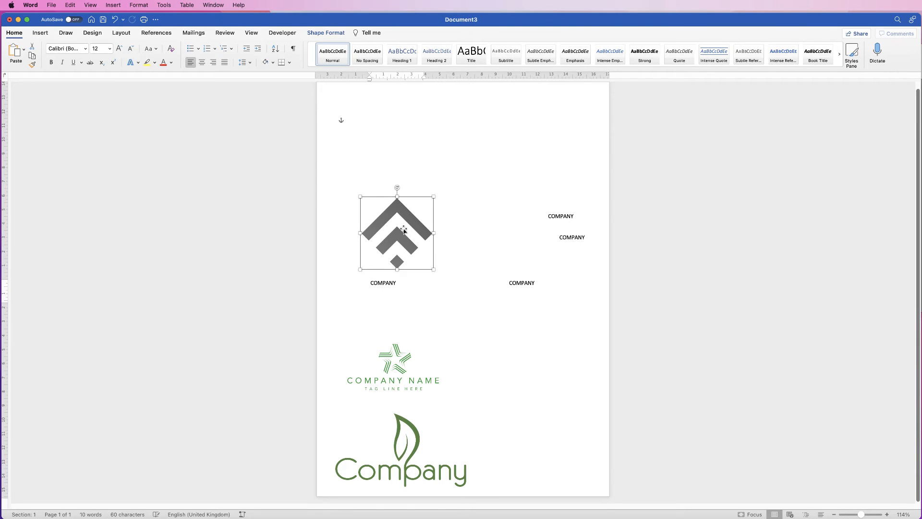
Move the arrow picture and its COMPANY text box to the top middle of the page, with the text below the arrow.
drag(401, 239, 396, 137)
drag(391, 284, 396, 191)
drag(863, 515, 871, 515)
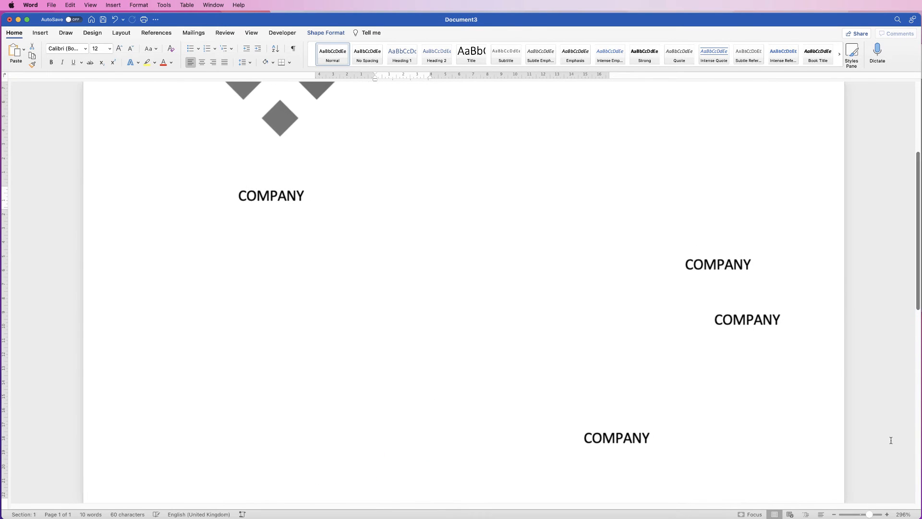
drag(919, 255, 919, 183)
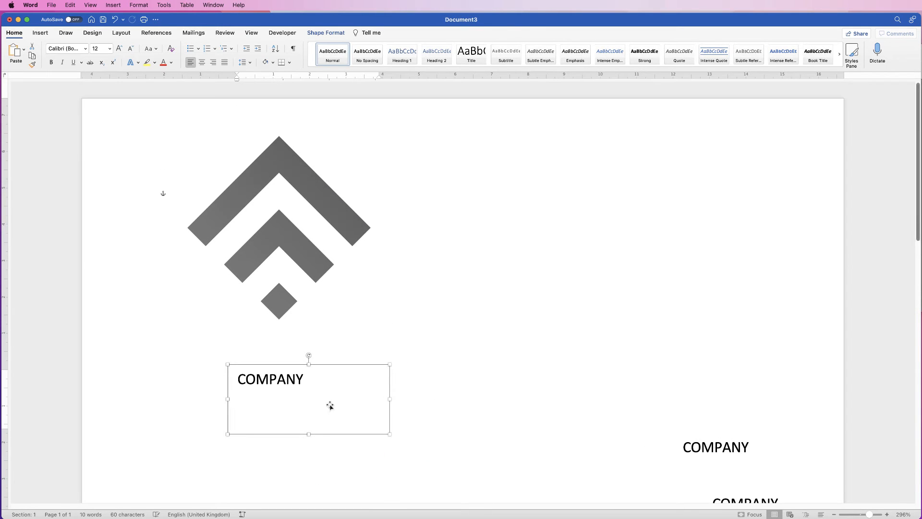
drag(485, 257, 500, 254)
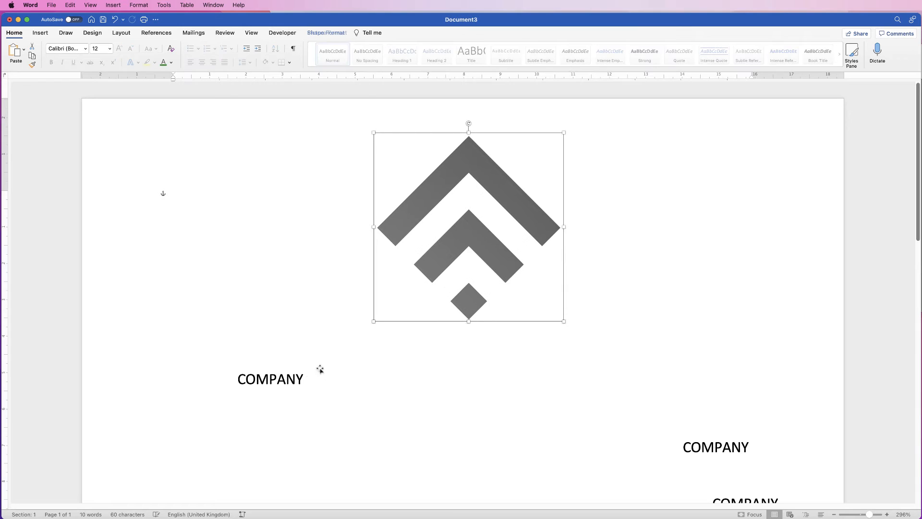
drag(297, 379, 483, 368)
Centre the COMPANY text below the arrow within its box and change its font to Futura.
click(484, 368)
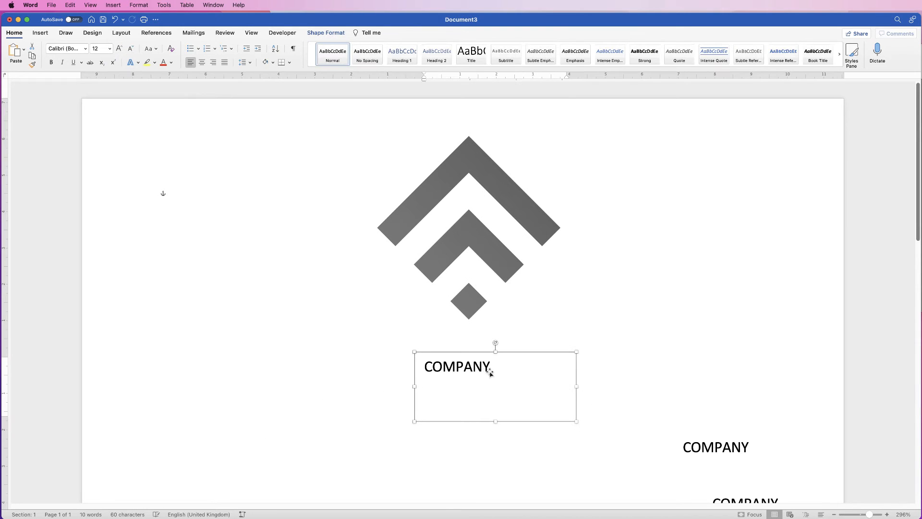
double_click(486, 368)
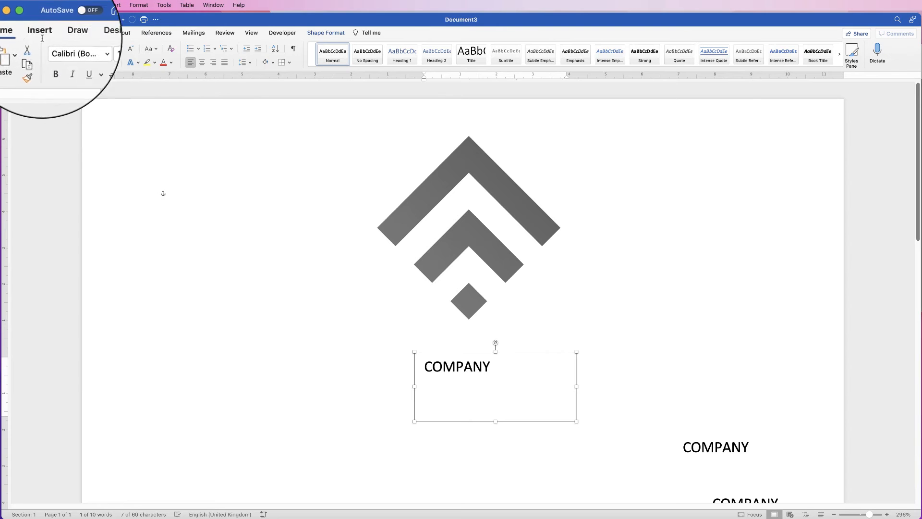
click(202, 63)
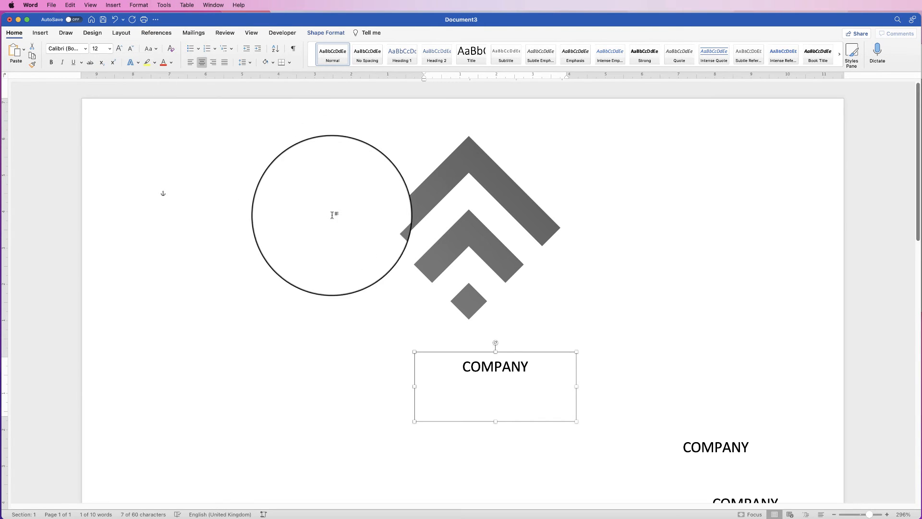
click(86, 49)
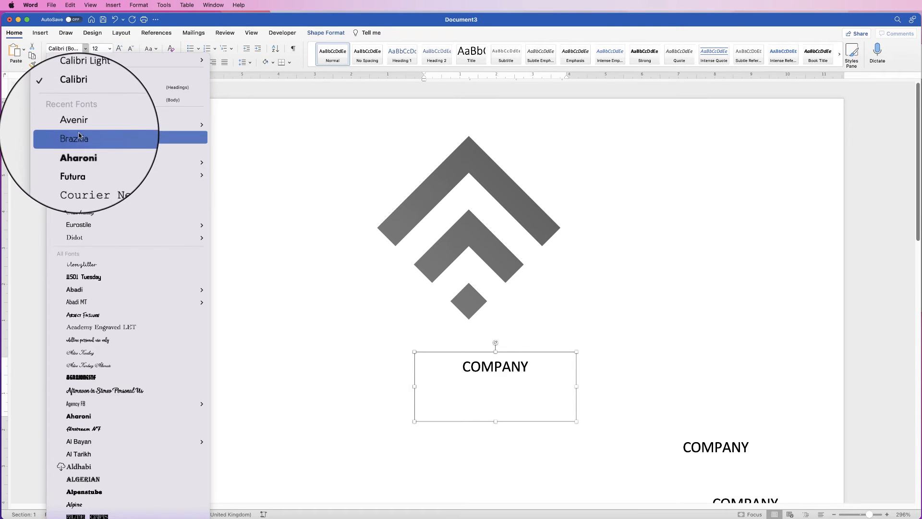
click(77, 164)
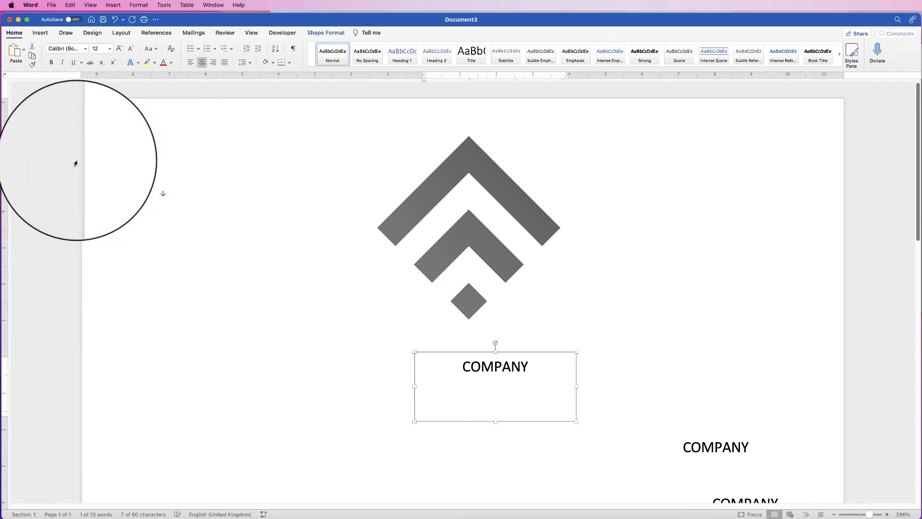
Enlarge the COMPANY text to 36 pt, widening its box to fit, and centre the box just below the arrow picture.
click(119, 50)
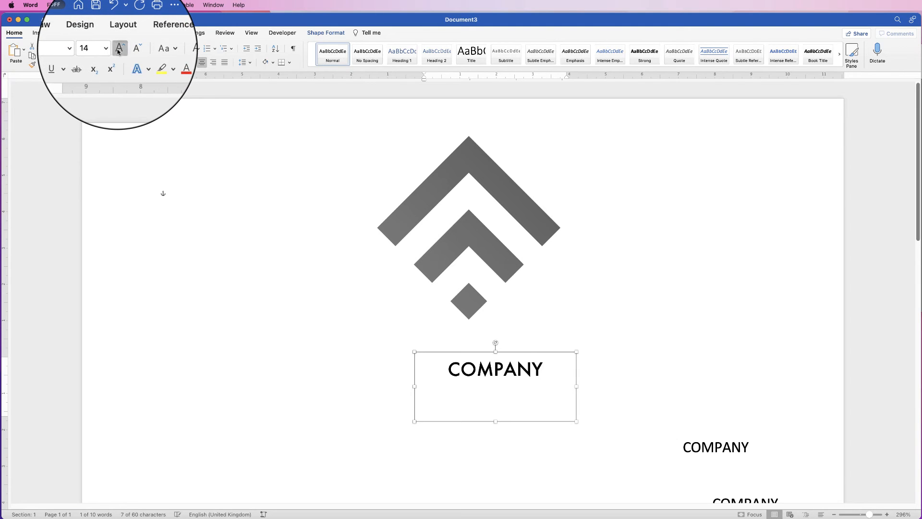
click(118, 50)
click(119, 50)
click(119, 50)
click(118, 50)
click(119, 50)
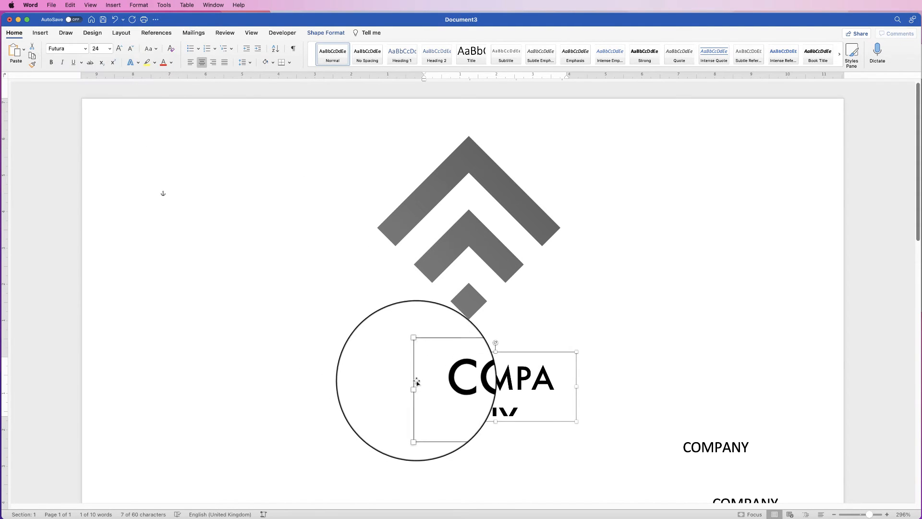
drag(414, 386, 366, 386)
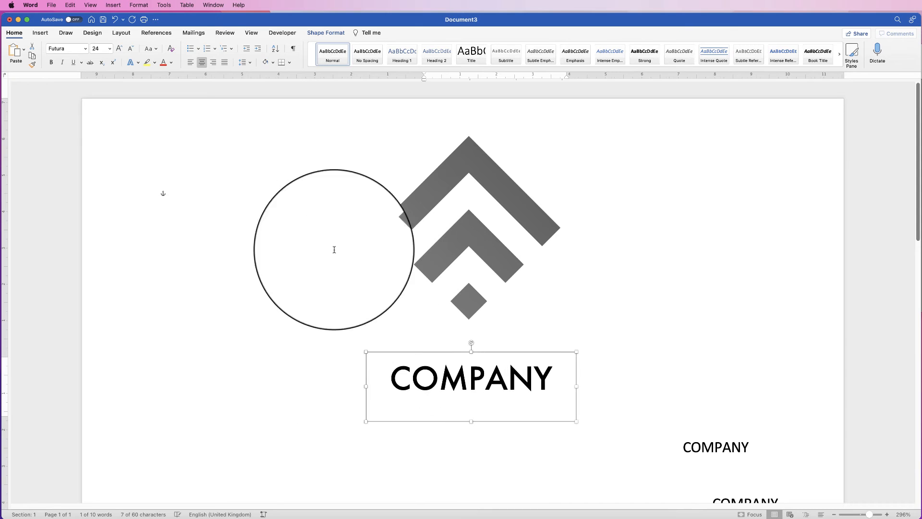
click(119, 49)
click(119, 49)
drag(576, 386, 635, 386)
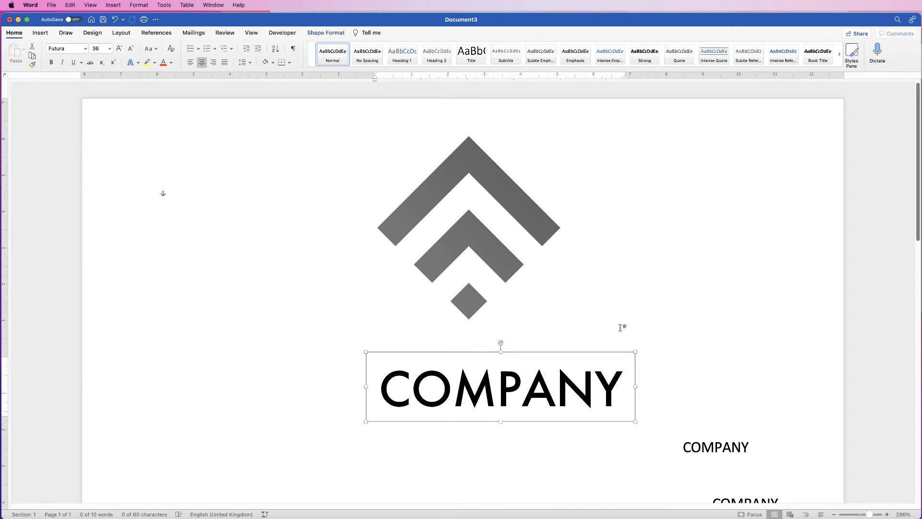
drag(505, 398, 498, 362)
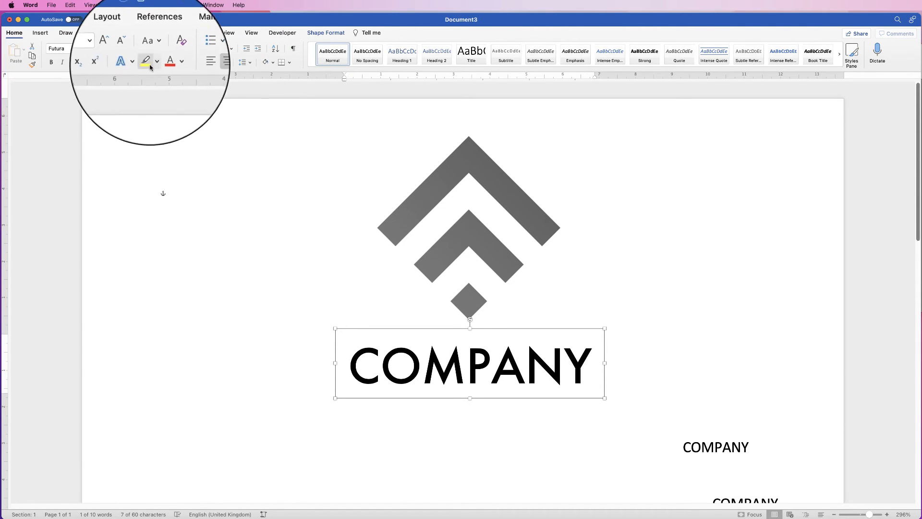
Recolour the COMPANY text with the grey sampled from the arrow symbol using the colour picker's eyedropper.
click(171, 62)
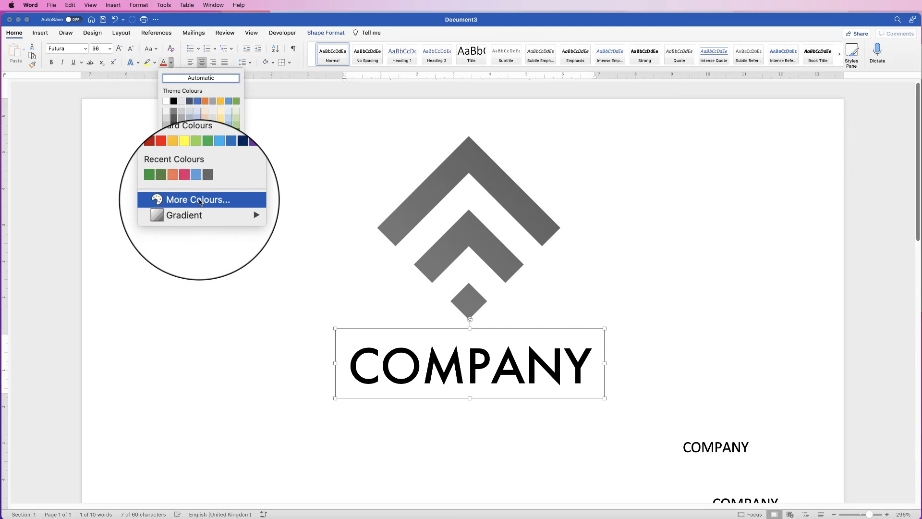
click(200, 201)
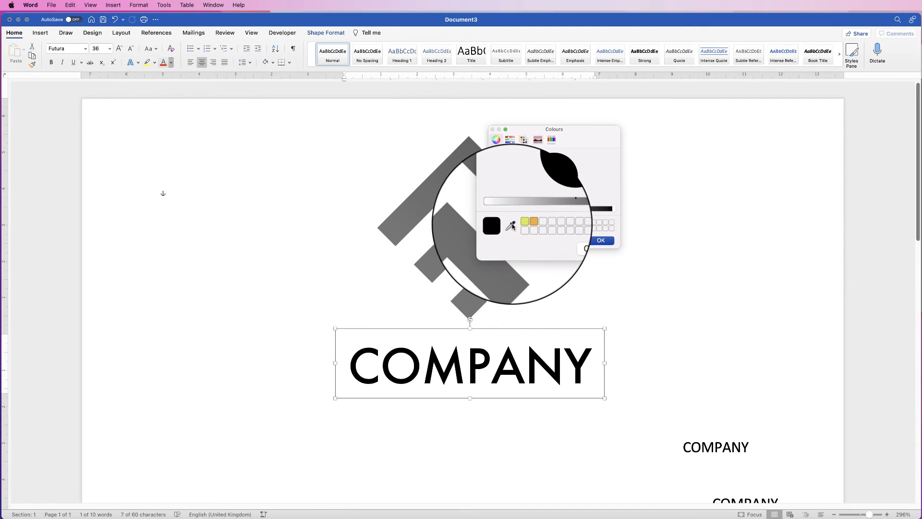
click(511, 226)
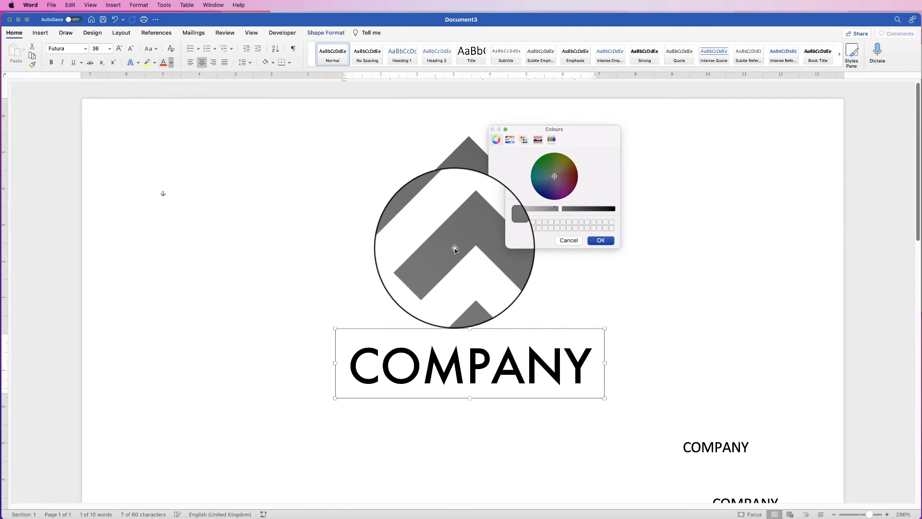
click(601, 240)
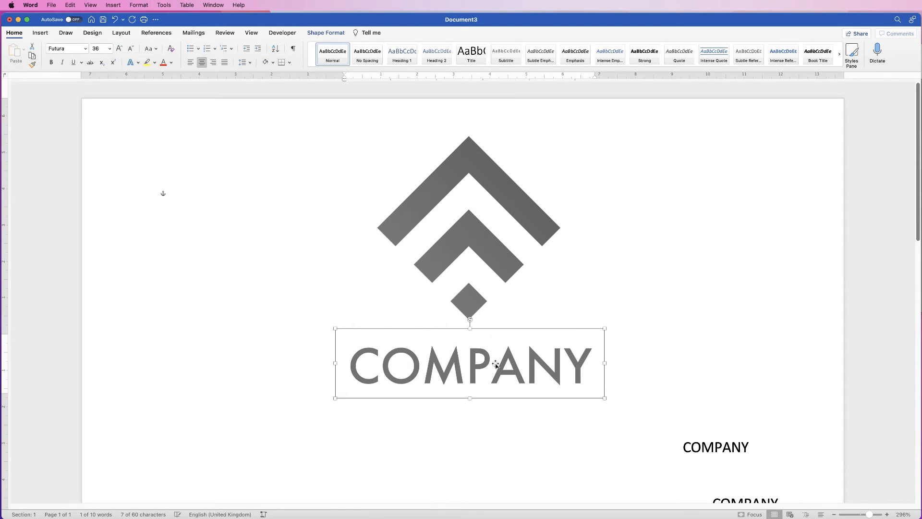
Shrink the arrow picture to about two thirds of its size and position it centrally above the COMPANY text.
click(497, 230)
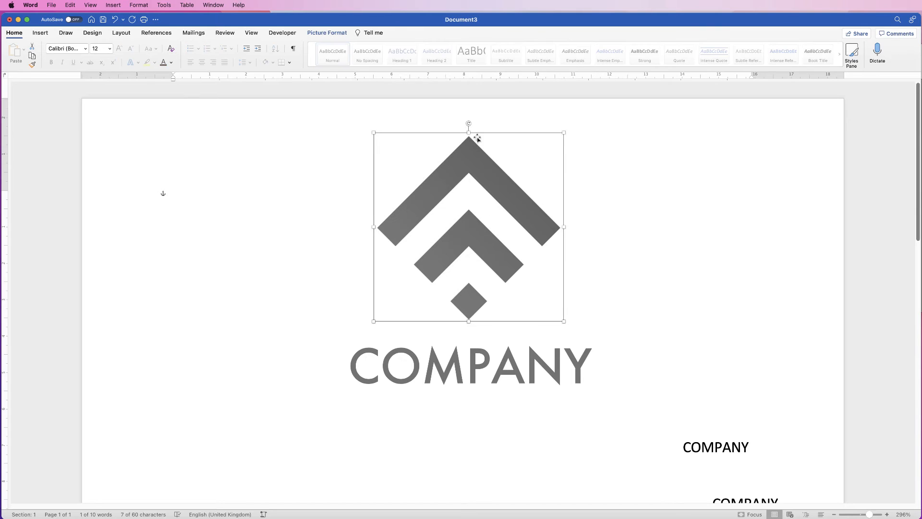
drag(564, 132, 532, 202)
drag(490, 275, 482, 275)
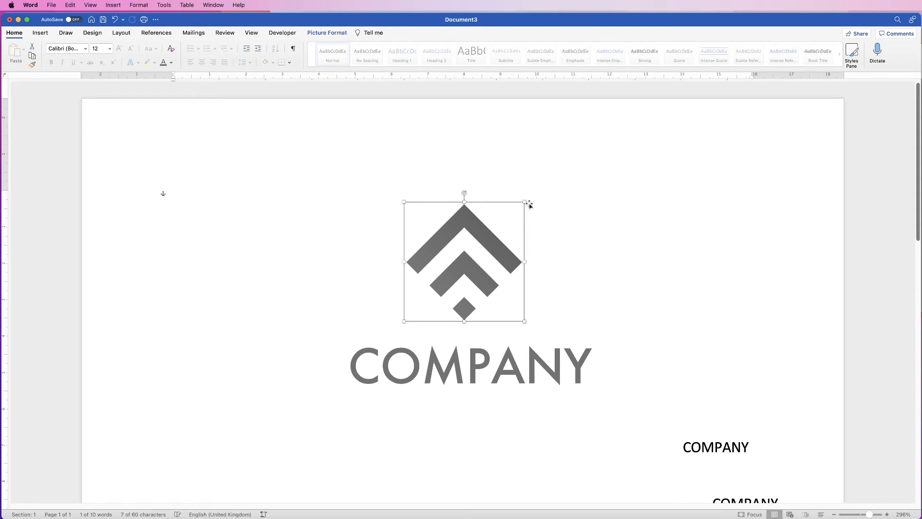
drag(525, 202, 535, 190)
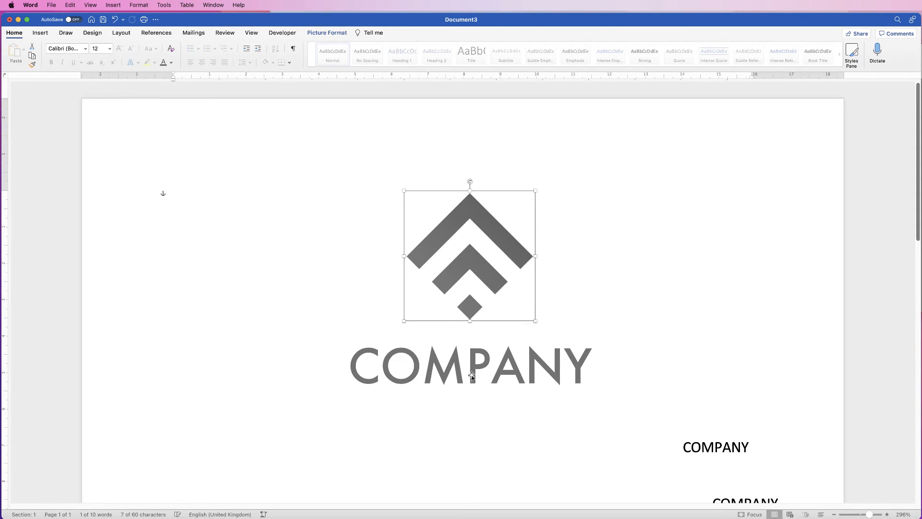
Align the arrow picture and the COMPANY text box to their horizontal centre.
shift+click(474, 375)
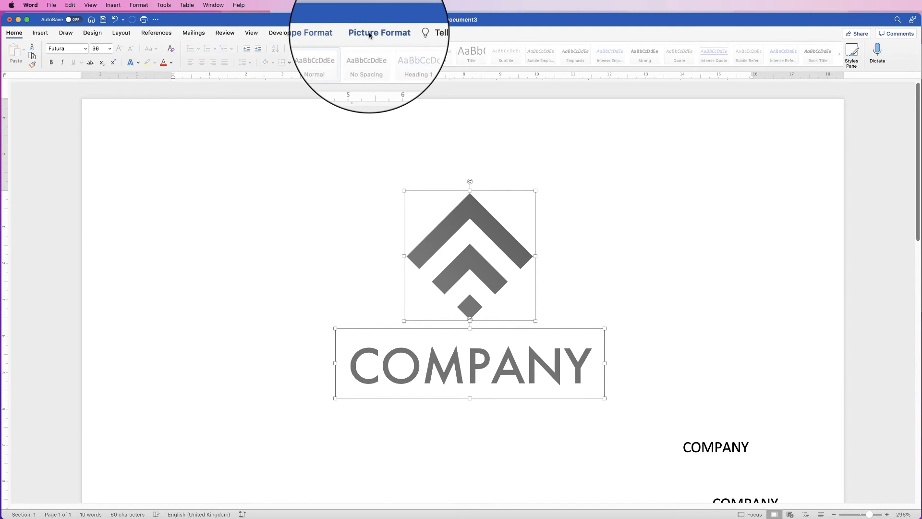
click(376, 32)
click(726, 50)
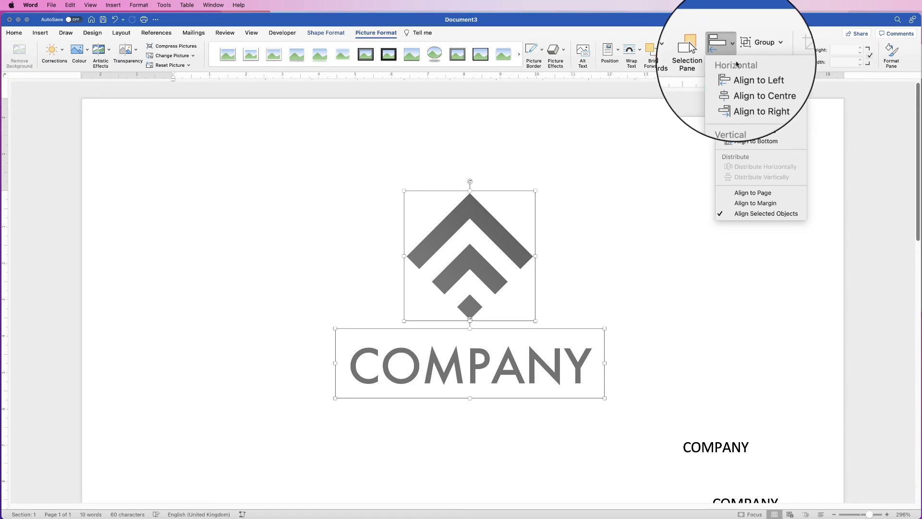
click(737, 84)
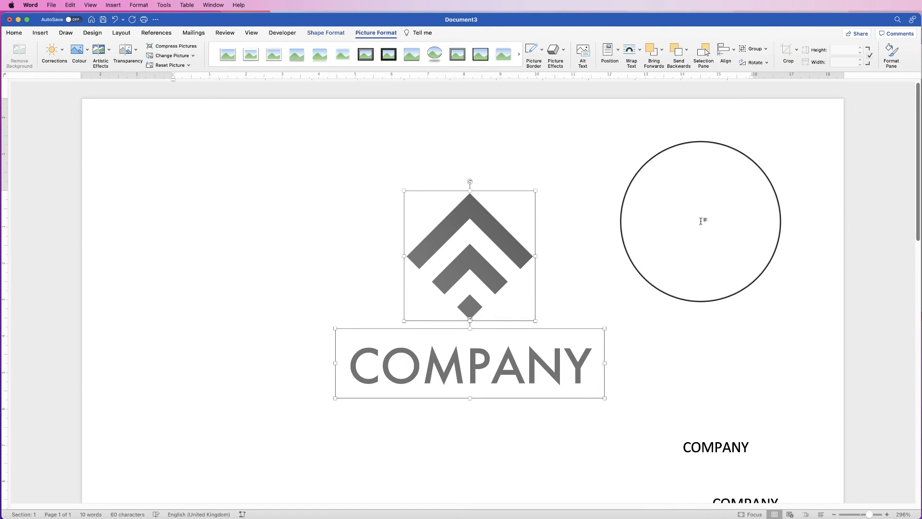
Move the COMPANY text box slightly closer to the arrow picture and shrink the arrow picture a little.
click(701, 219)
drag(870, 516, 857, 514)
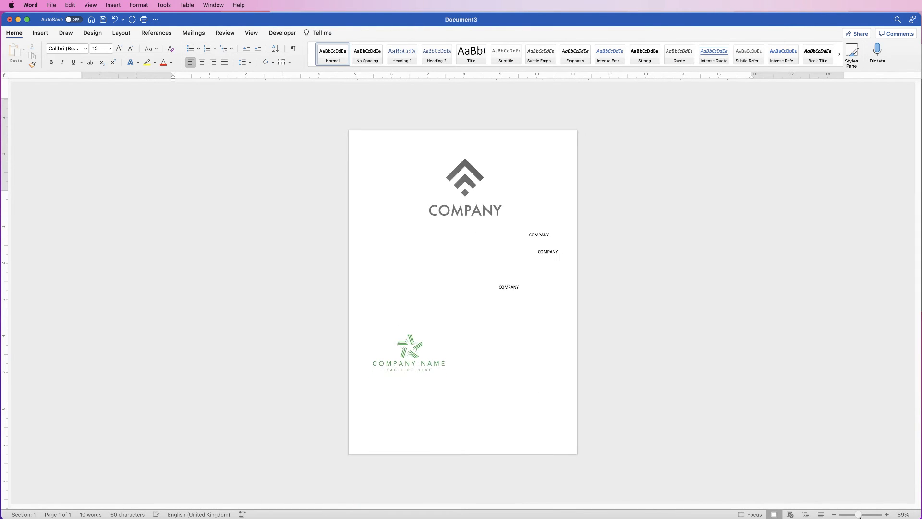
click(472, 188)
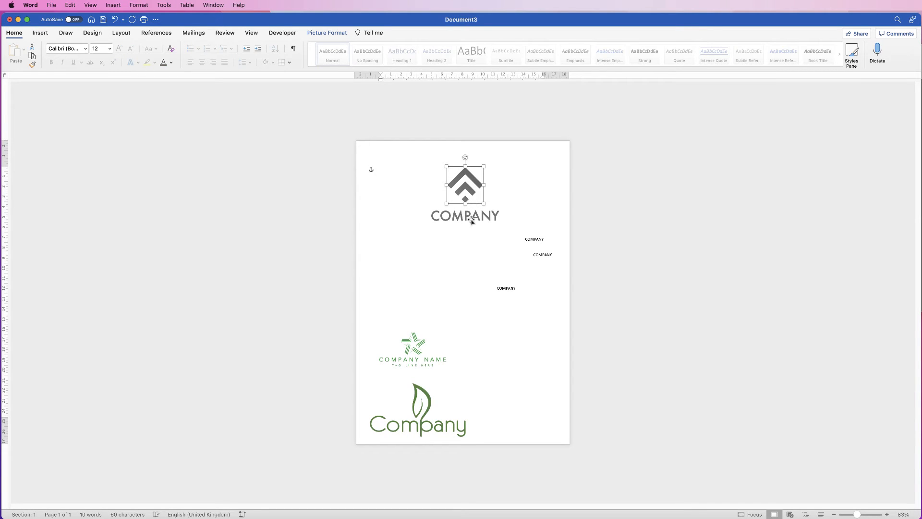
drag(471, 221, 473, 215)
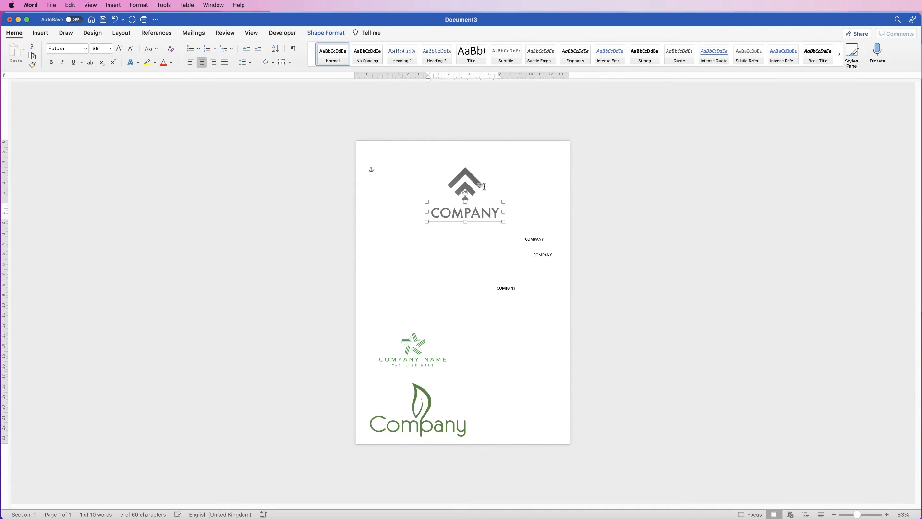
click(583, 189)
click(478, 174)
drag(481, 168, 477, 172)
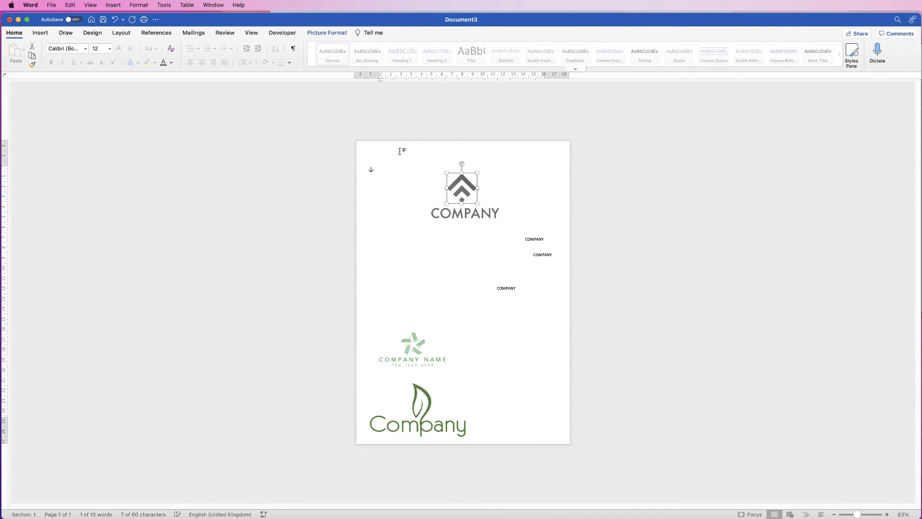
Align the resized arrow picture and the COMPANY text box to their horizontal centre.
shift+click(463, 221)
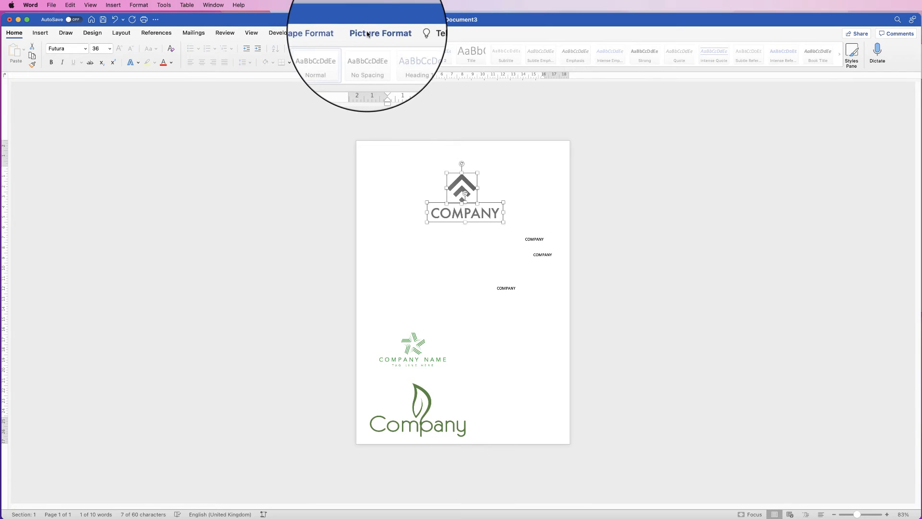
click(368, 33)
click(723, 54)
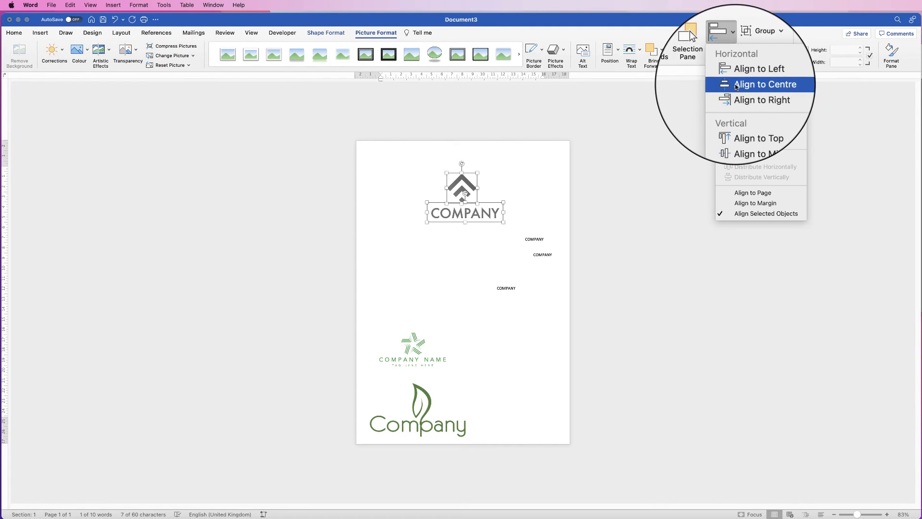
click(736, 87)
Group the arrow picture with its COMPANY text and move the group beside the green star logo.
click(474, 211)
click(475, 201)
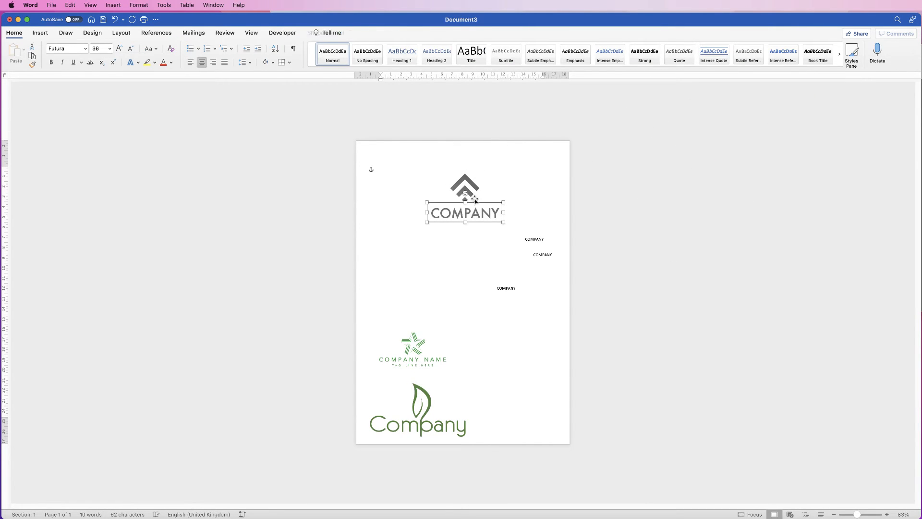
shift+click(473, 186)
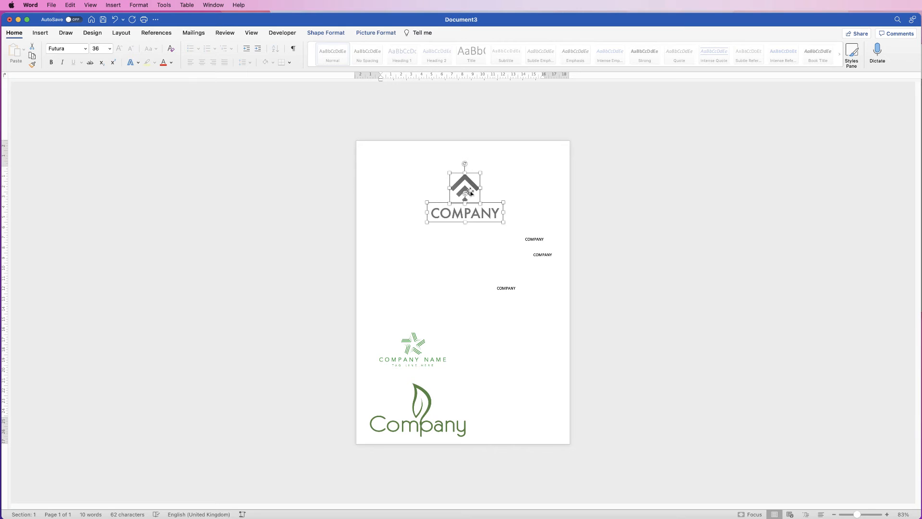
click(376, 33)
click(752, 49)
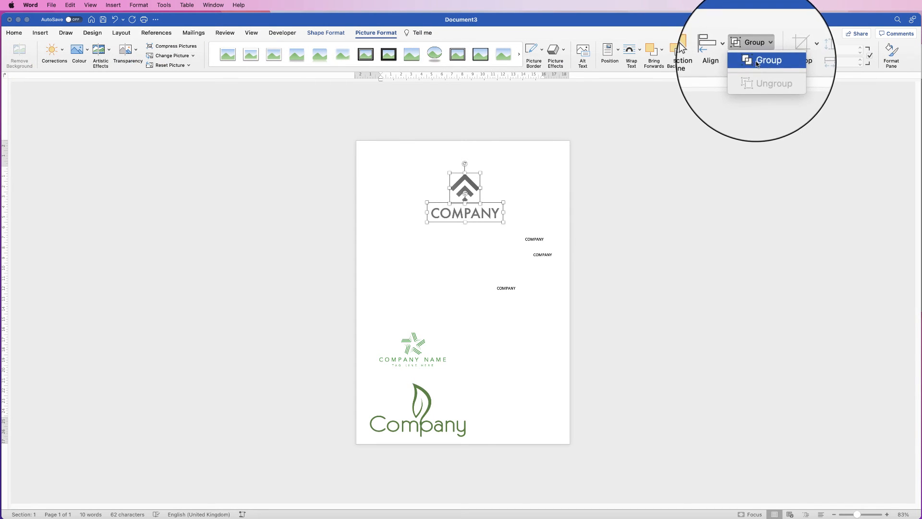
click(755, 59)
drag(468, 210, 513, 386)
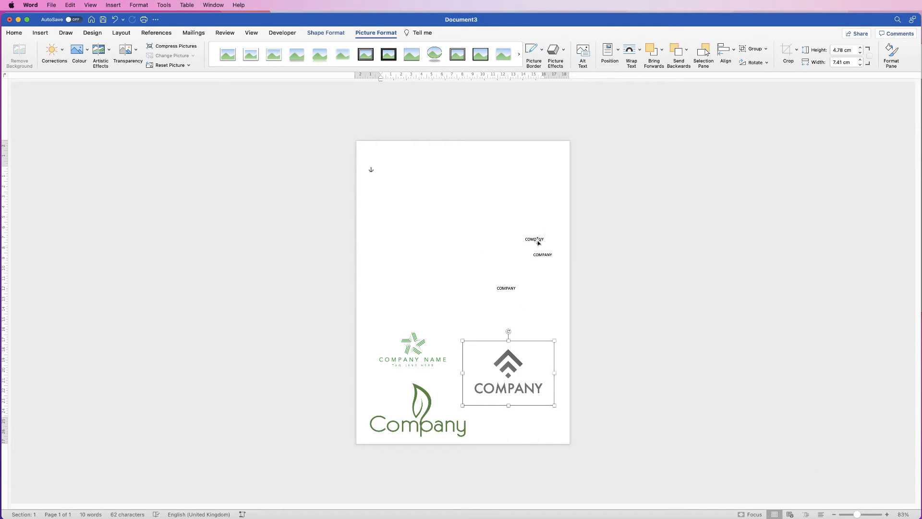
Move a spare small COMPANY text box to the page's upper left area and set its font to Aharoni.
drag(537, 242, 419, 178)
click(866, 514)
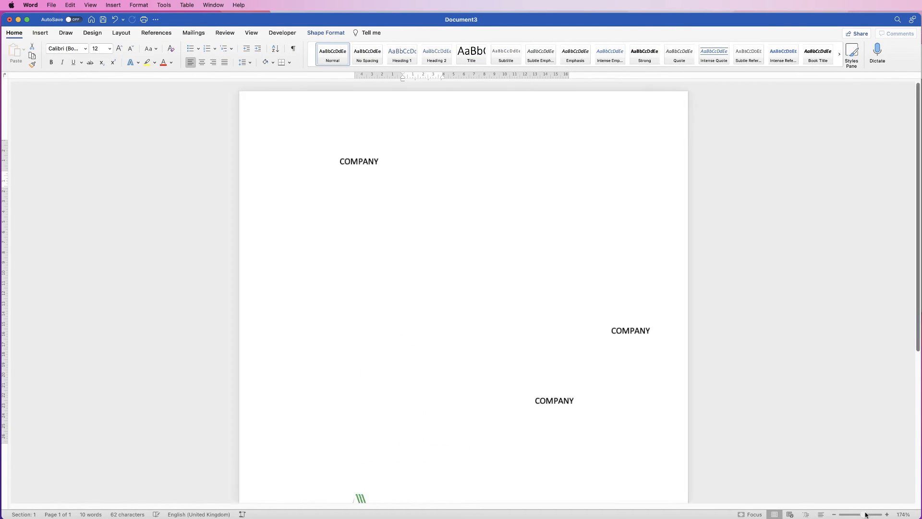
drag(865, 515, 873, 515)
click(85, 49)
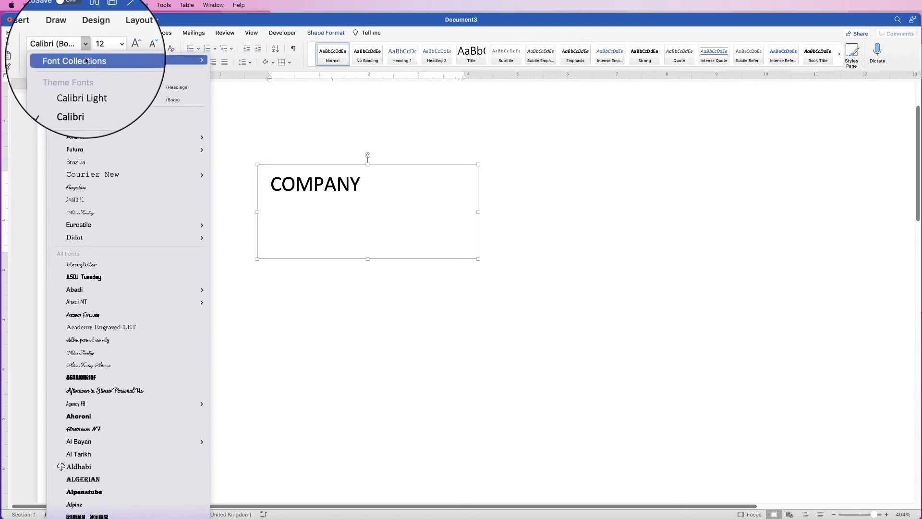
click(107, 125)
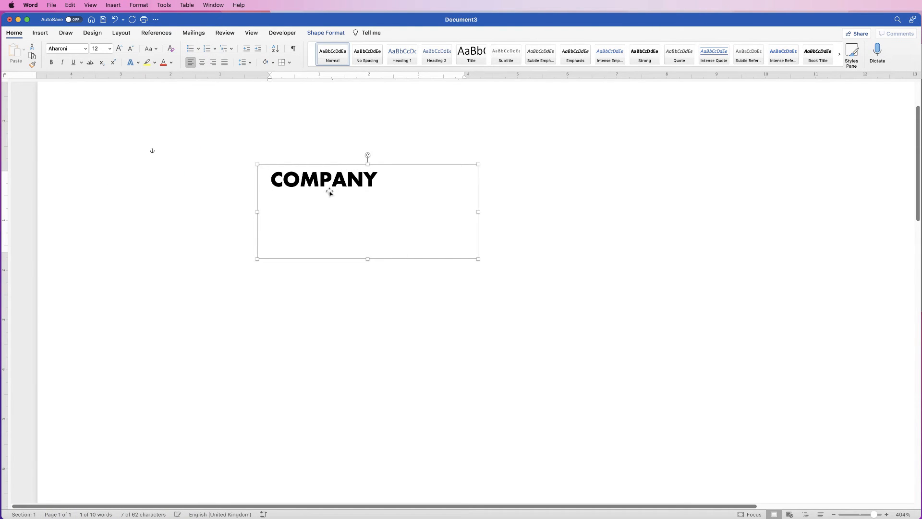
Set the character spacing of the Aharoni COMPANY text to 5.
click(377, 181)
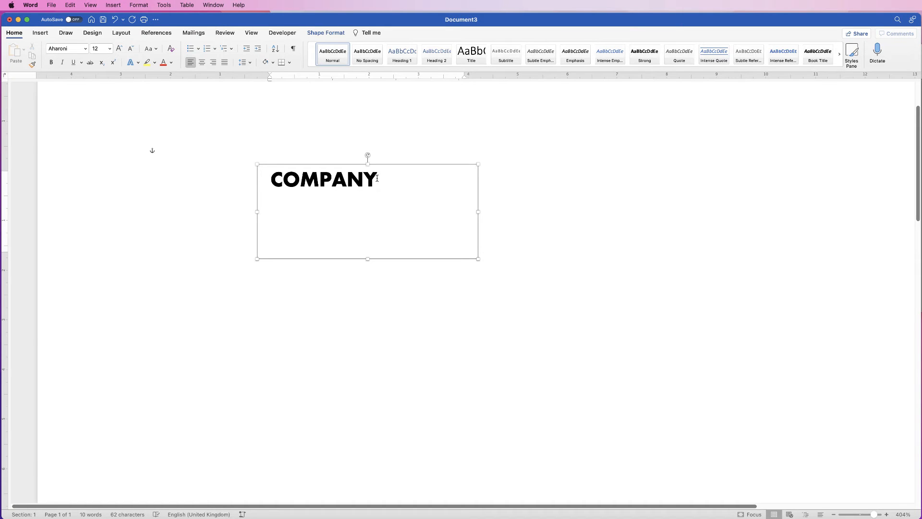
drag(377, 178, 317, 184)
right_click(311, 181)
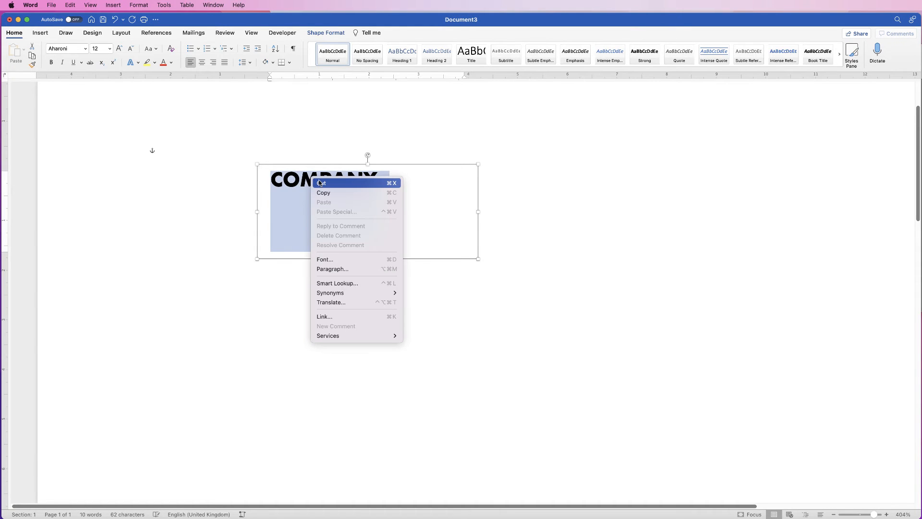
click(328, 261)
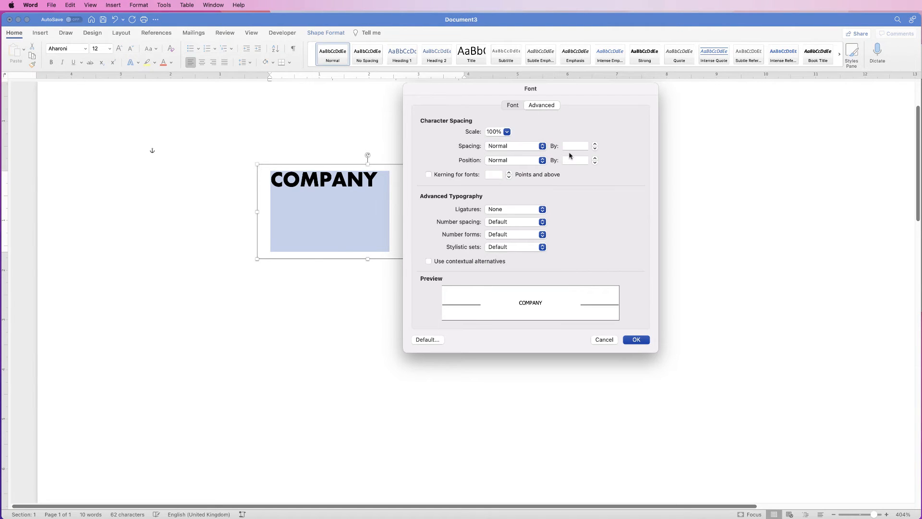
click(572, 146)
text(5)
key(Return)
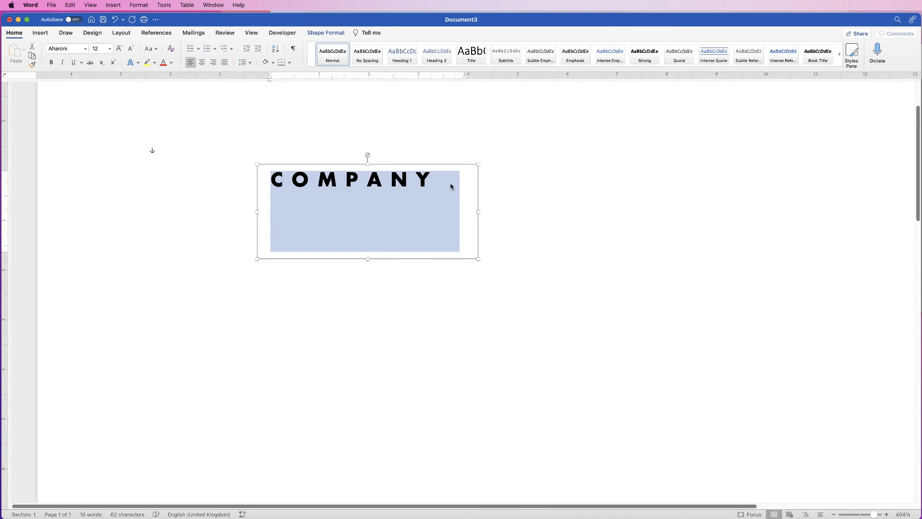
Extend the text to read COMPANY NAME, widening its box and reducing the box height to one line.
drag(482, 212, 594, 213)
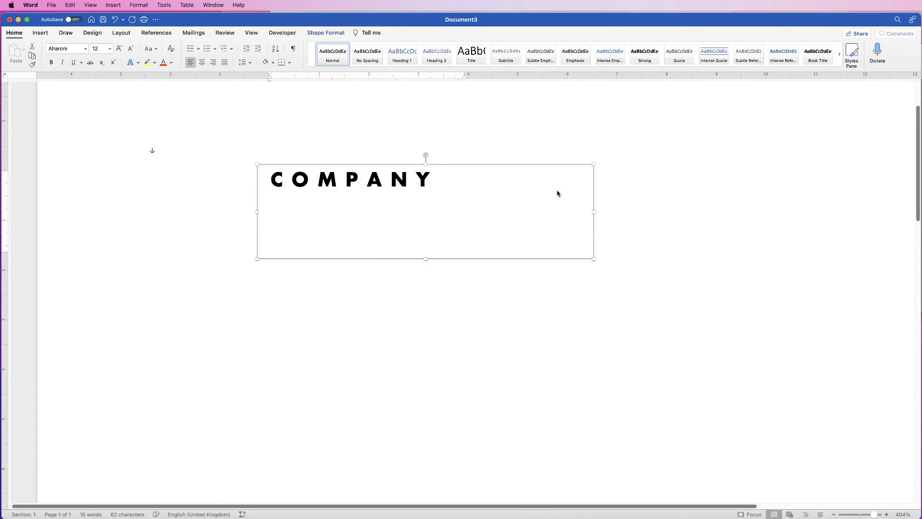
click(475, 178)
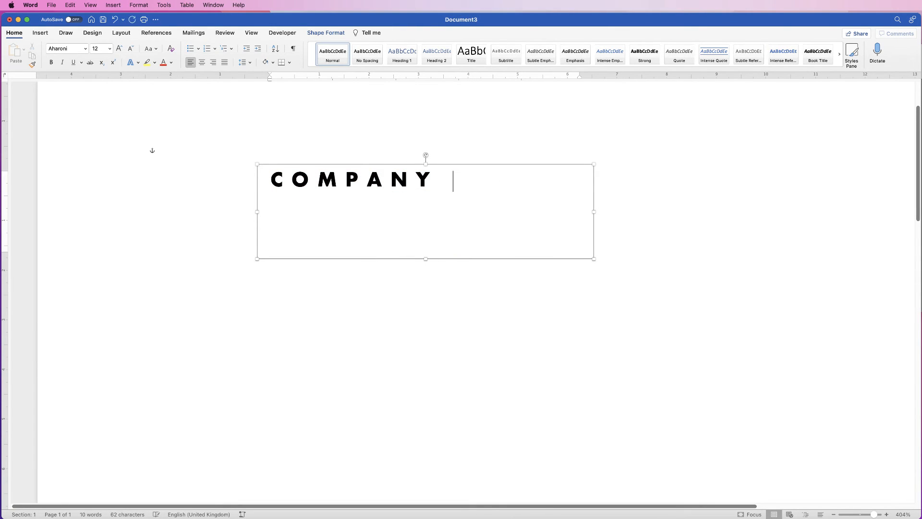
text(NAME)
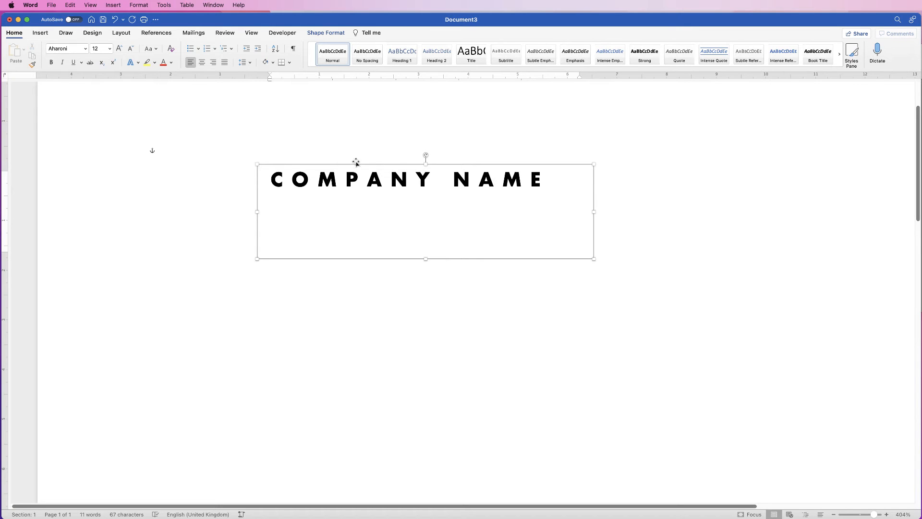
drag(426, 258, 426, 195)
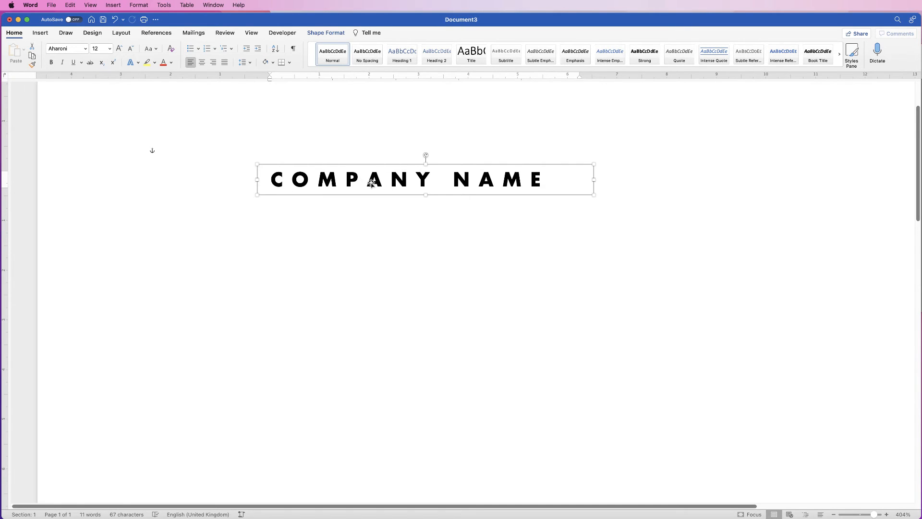
Duplicate the COMPANY NAME text box just below, reduce the copy's text to the letter C and narrow its box.
drag(374, 181, 379, 233)
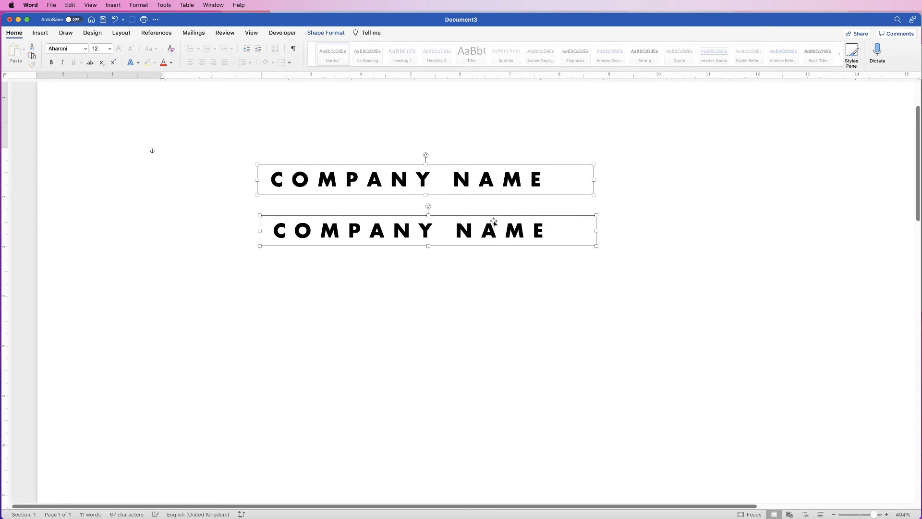
click(530, 233)
drag(530, 234, 373, 233)
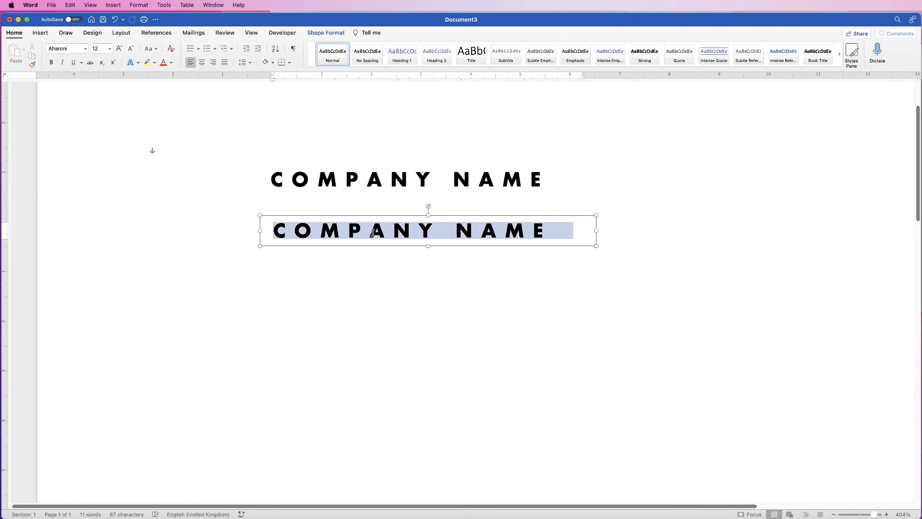
drag(315, 233, 322, 232)
key(BackSpace)
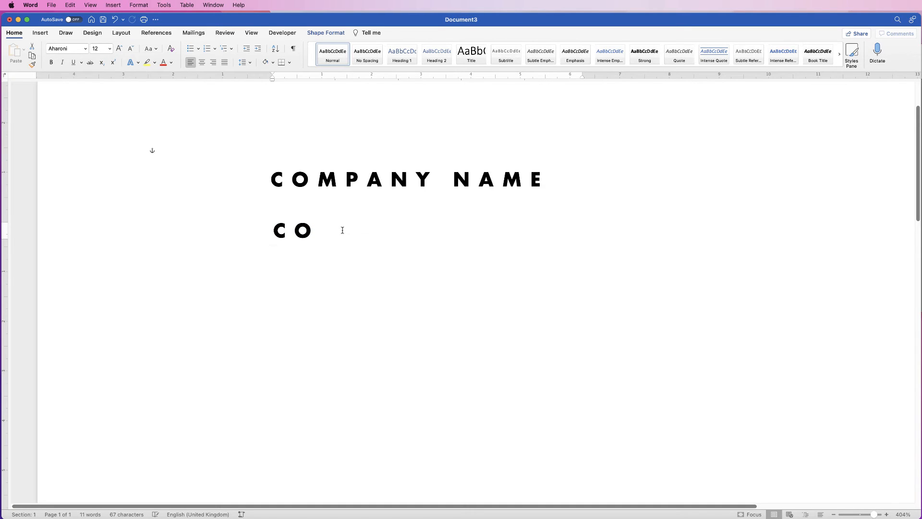
key(BackSpace)
key(BackSpace)
text(C)
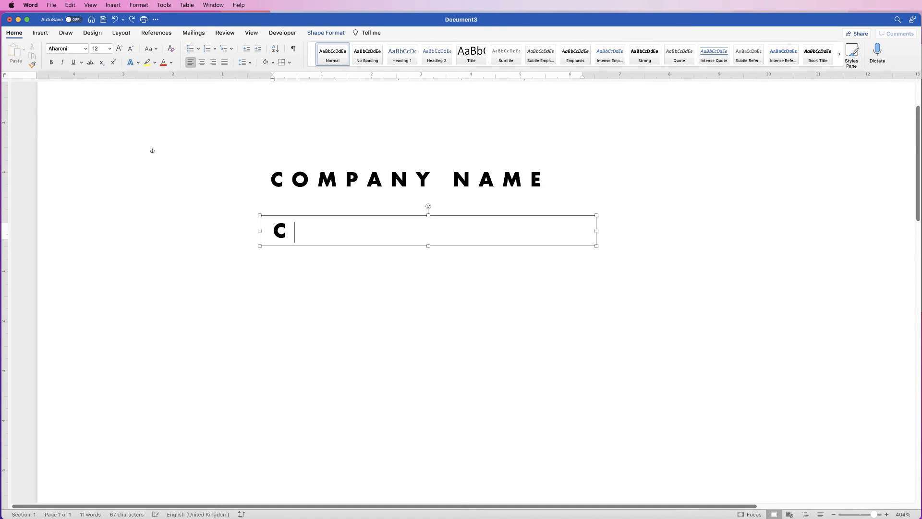
drag(596, 245, 341, 258)
Delete the initial C from the original COMPANY NAME text so it reads OMPANY NAME.
double_click(352, 179)
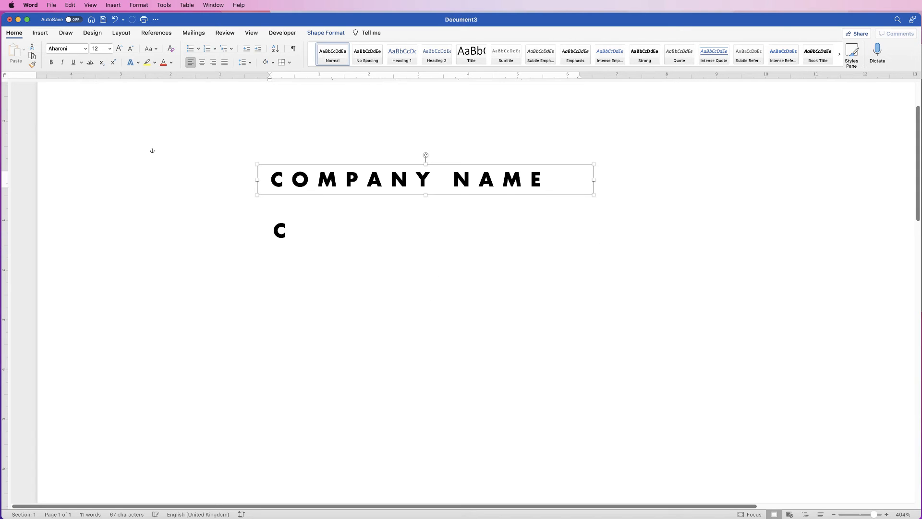
click(292, 179)
key(BackSpace)
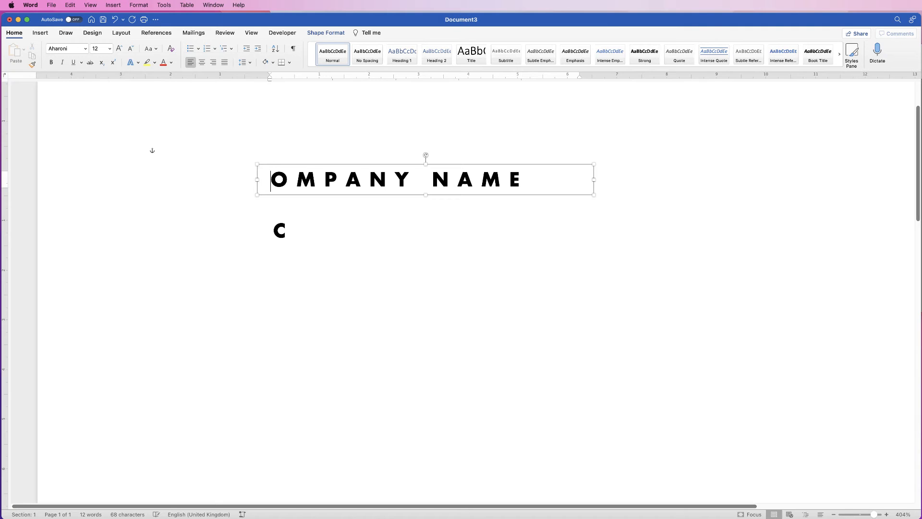
Enlarge the text box of the single letter C and increase the letter's font size to 48 pt.
click(287, 215)
drag(341, 258, 354, 295)
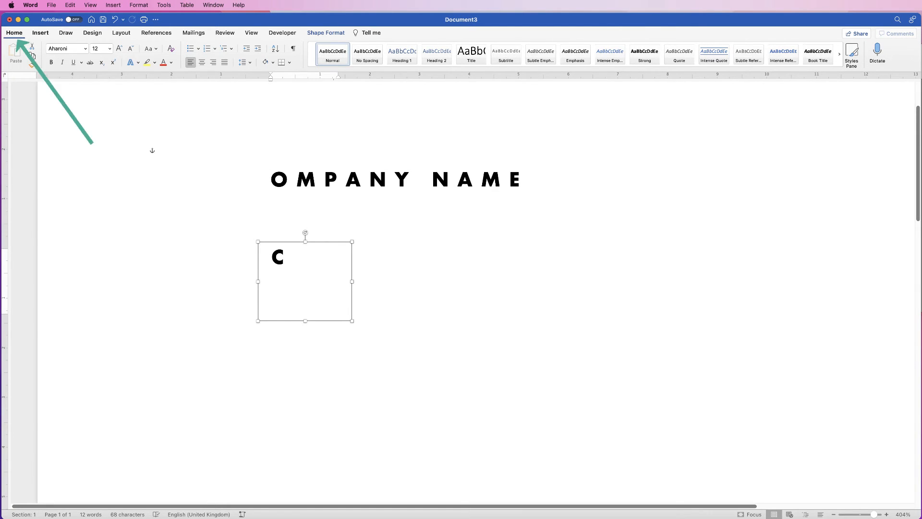
click(119, 48)
click(119, 48)
click(119, 48)
click(119, 48)
click(120, 49)
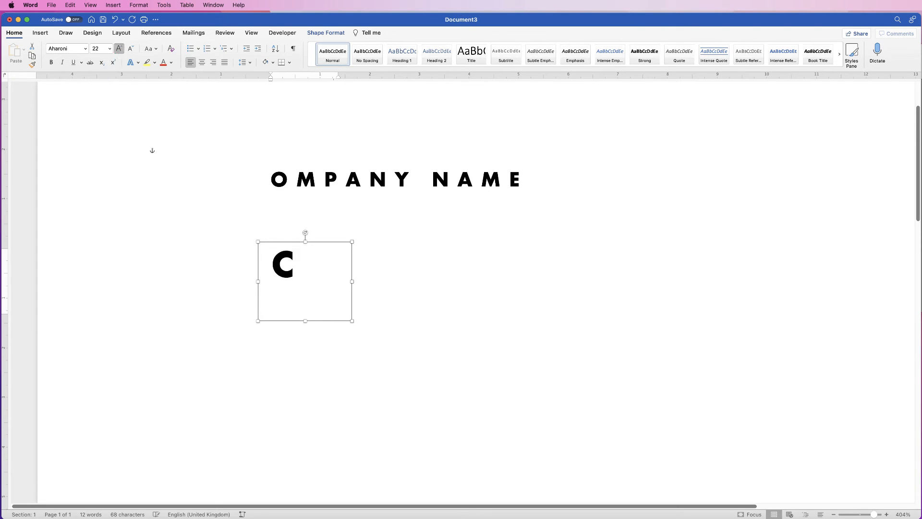
click(119, 48)
click(119, 48)
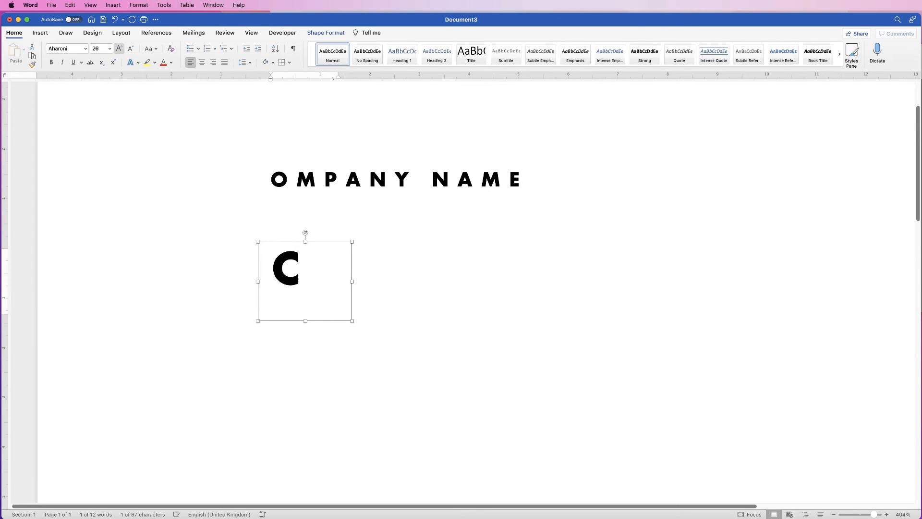
click(119, 48)
click(119, 48)
Position the large C around the O of OMPANY NAME and reduce the C to 36 pt.
drag(307, 308, 275, 198)
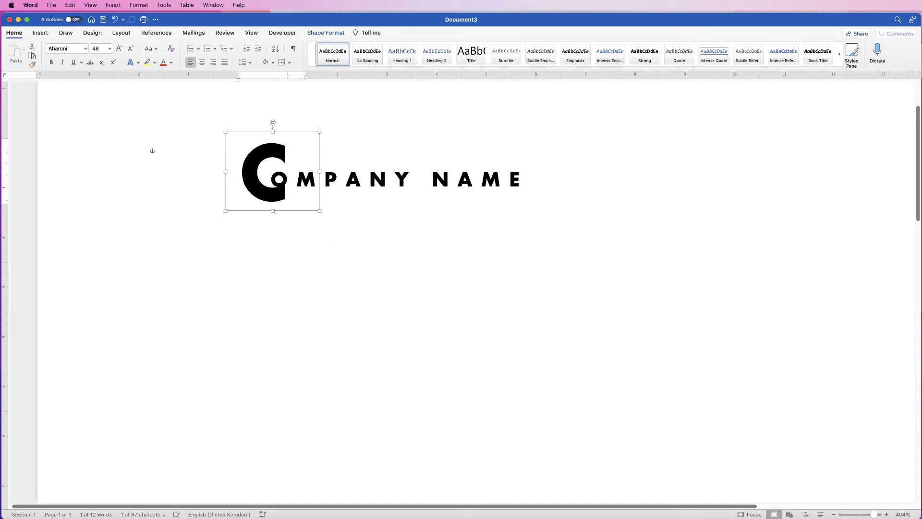
click(130, 48)
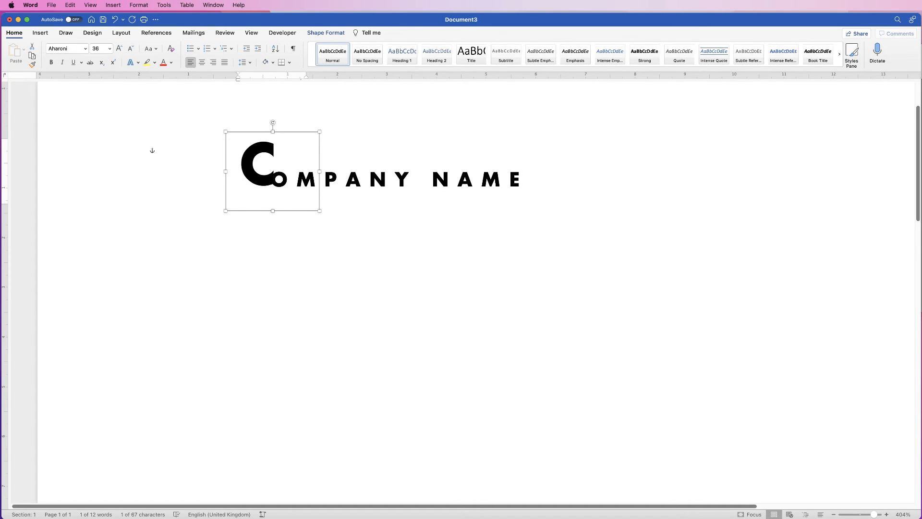
drag(275, 180, 287, 196)
Nudge the OMPANY NAME text box left in small increments so its O nests inside the large C.
click(287, 195)
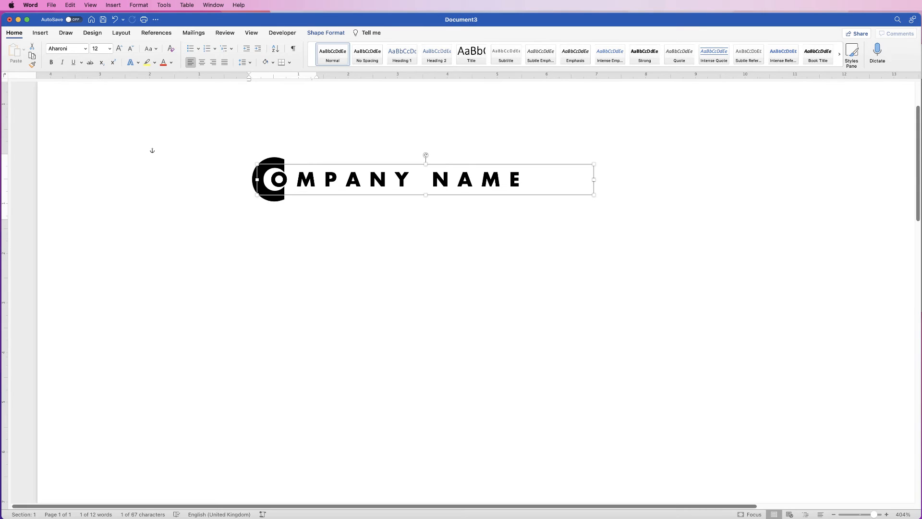
key(Left)
key(Left)
key(Left)
key(Left)
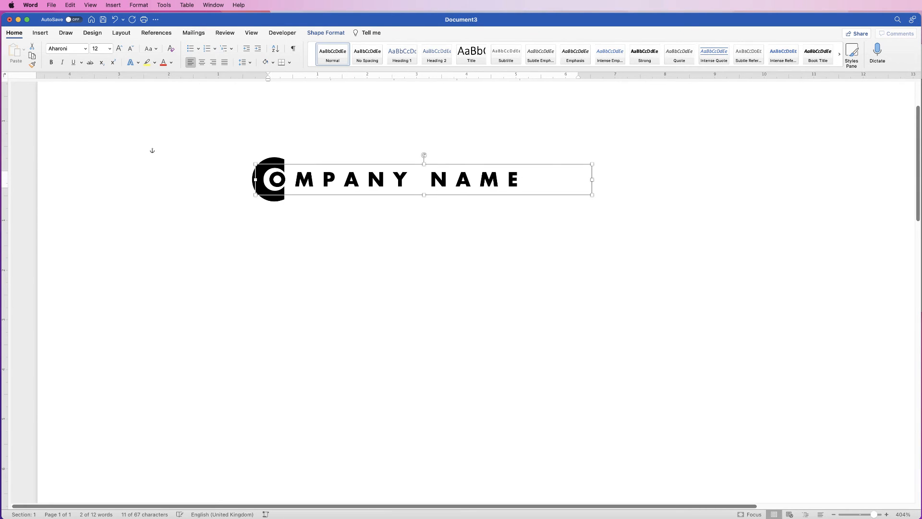
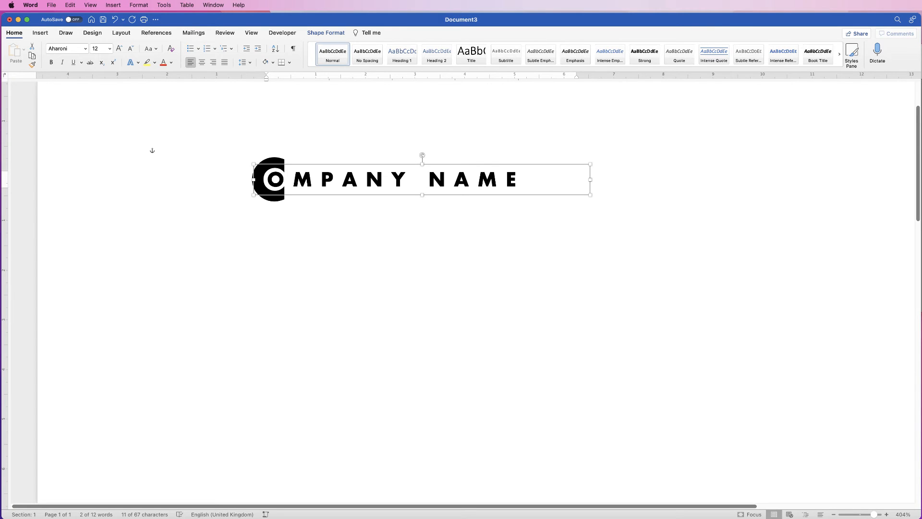
Change the large C's text fill from solid to a gradient fill.
click(164, 158)
click(264, 180)
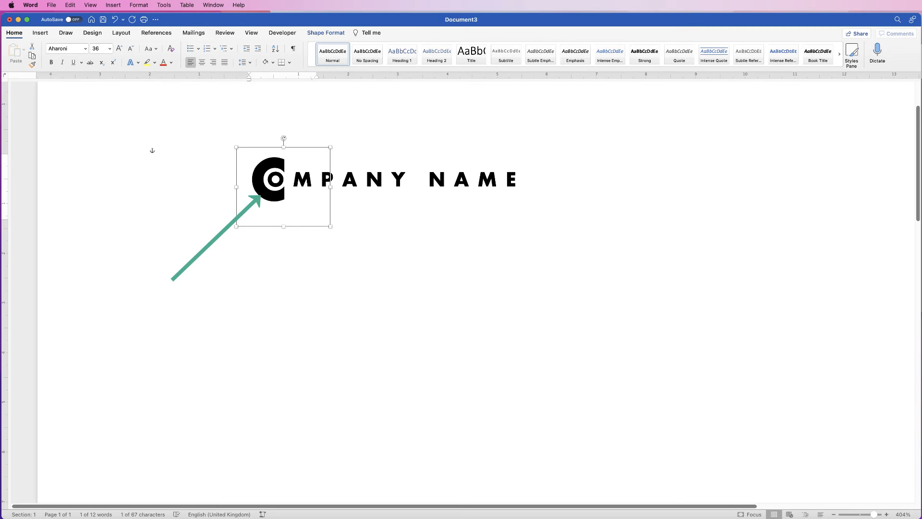
click(326, 33)
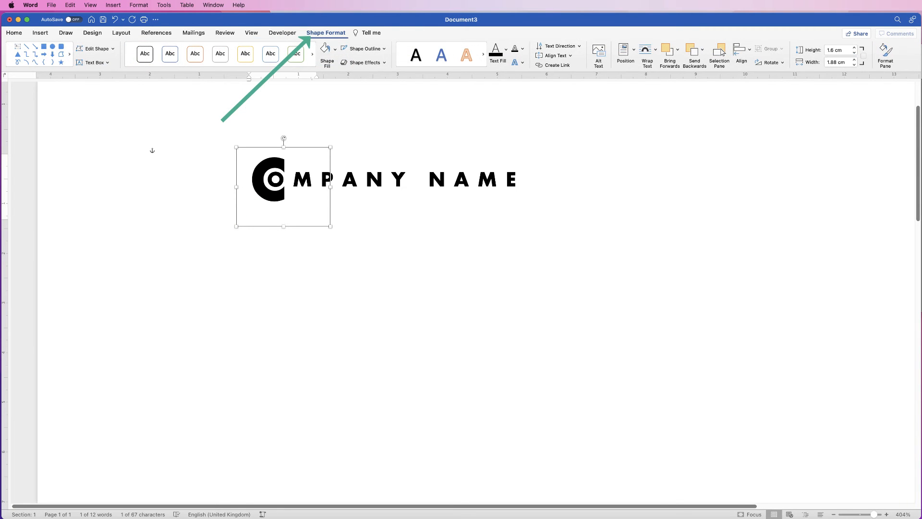
click(885, 53)
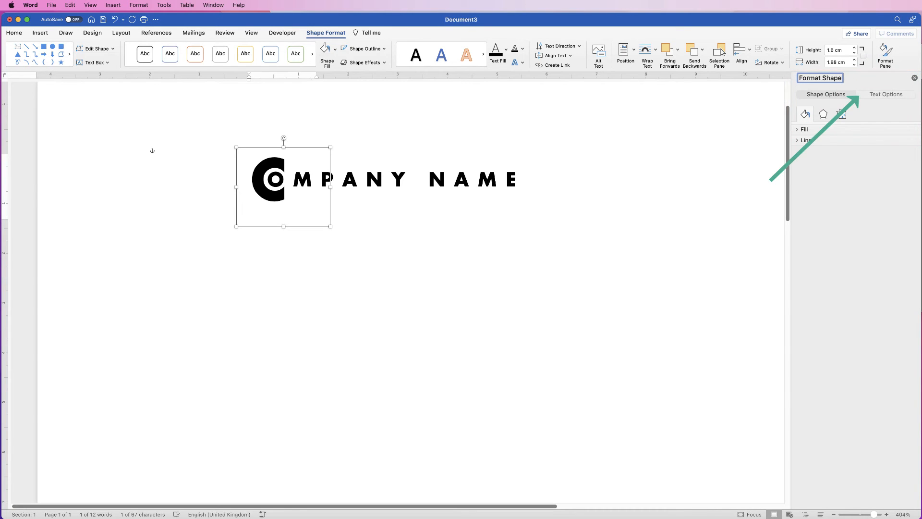
click(886, 95)
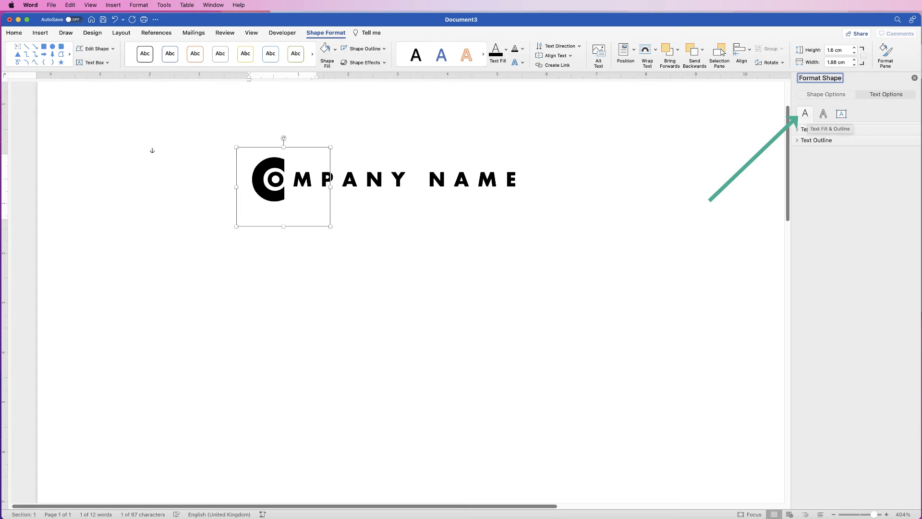
click(797, 129)
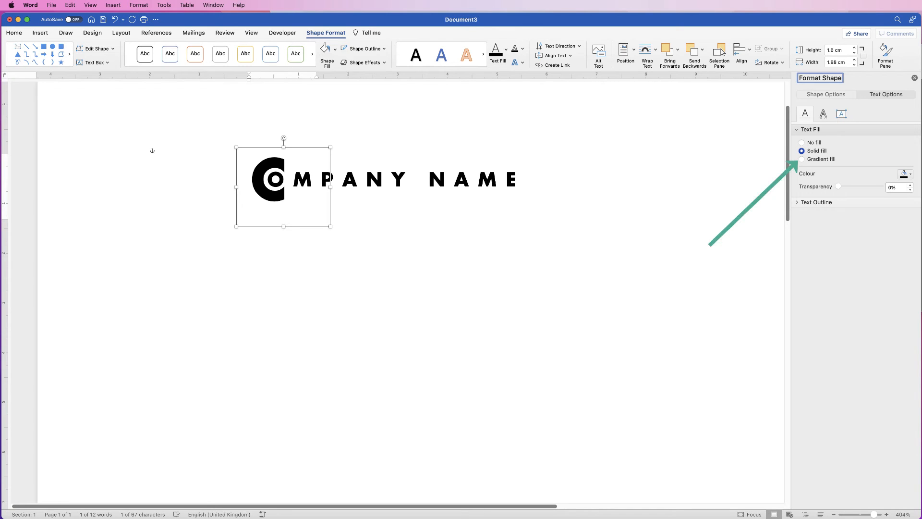
click(801, 159)
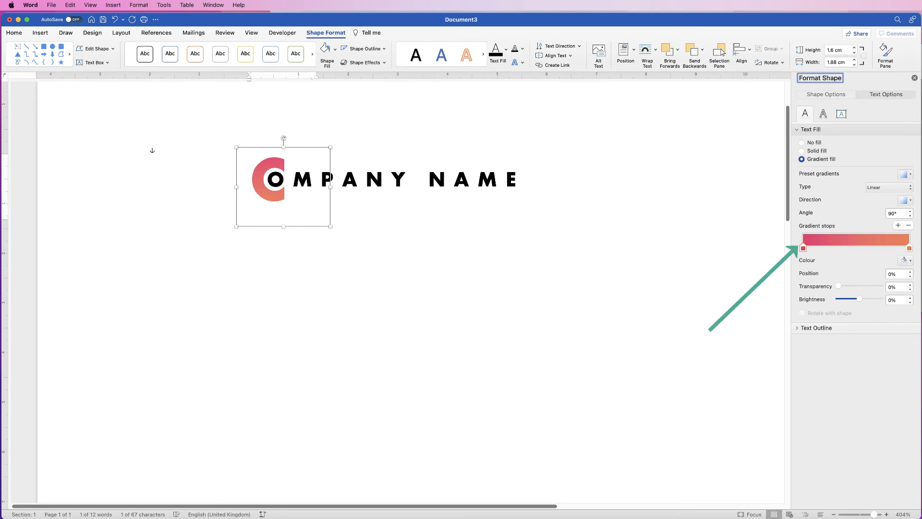
Try green and then yellow on the first gradient stop of the large C, and return it to pink.
mouse_move(803, 248)
mouse_down()
mouse_move(864, 247)
mouse_move(803, 247)
mouse_up()
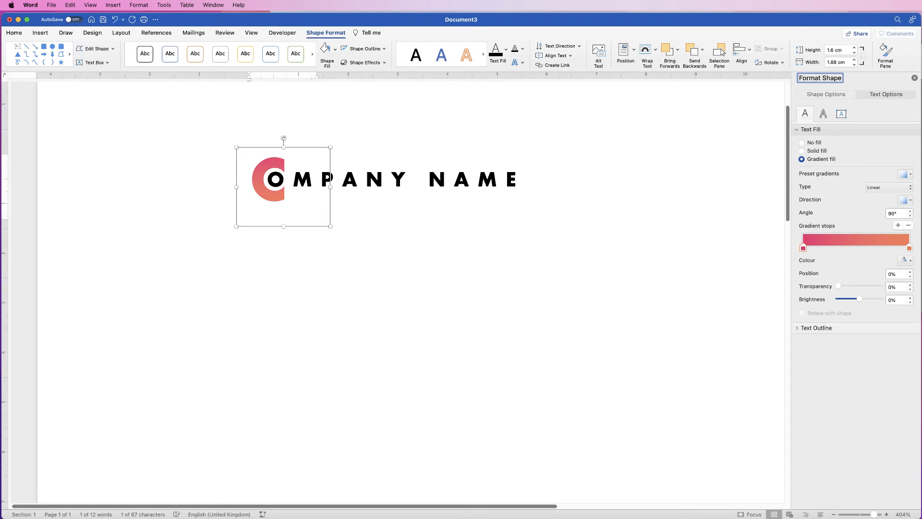
click(904, 261)
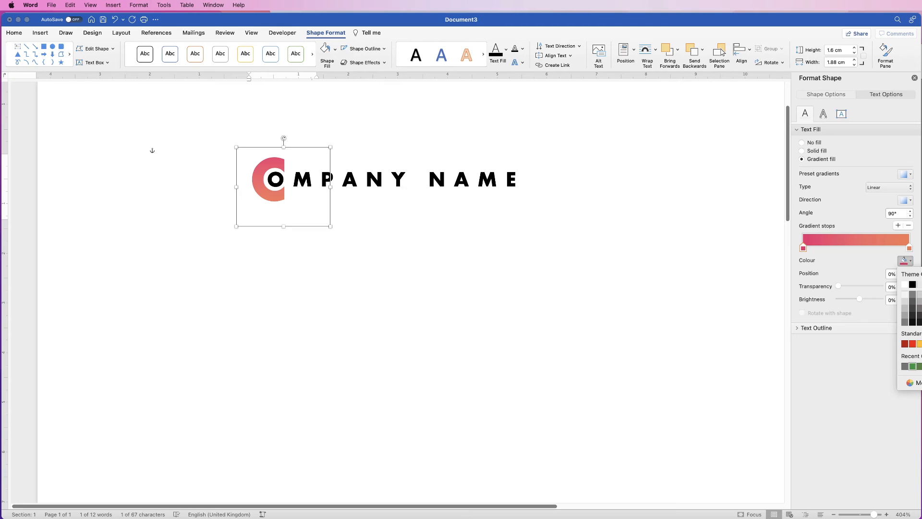
click(913, 366)
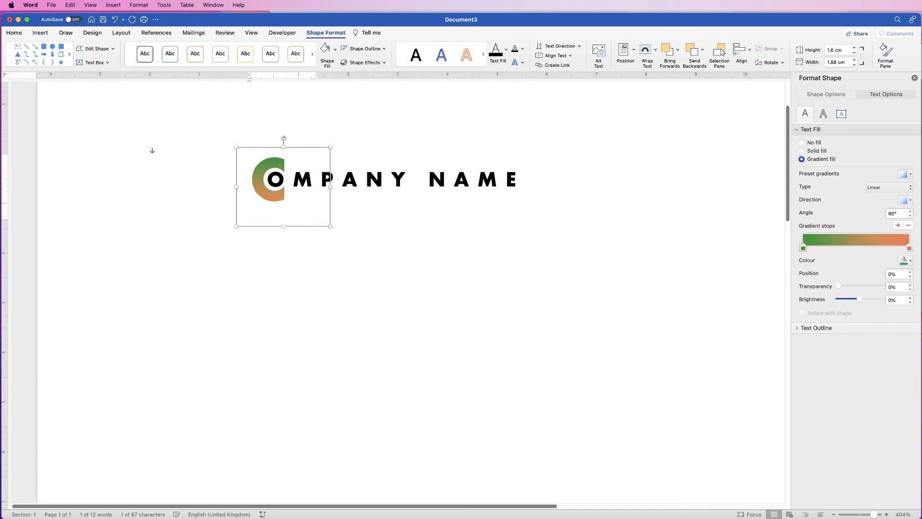
click(905, 261)
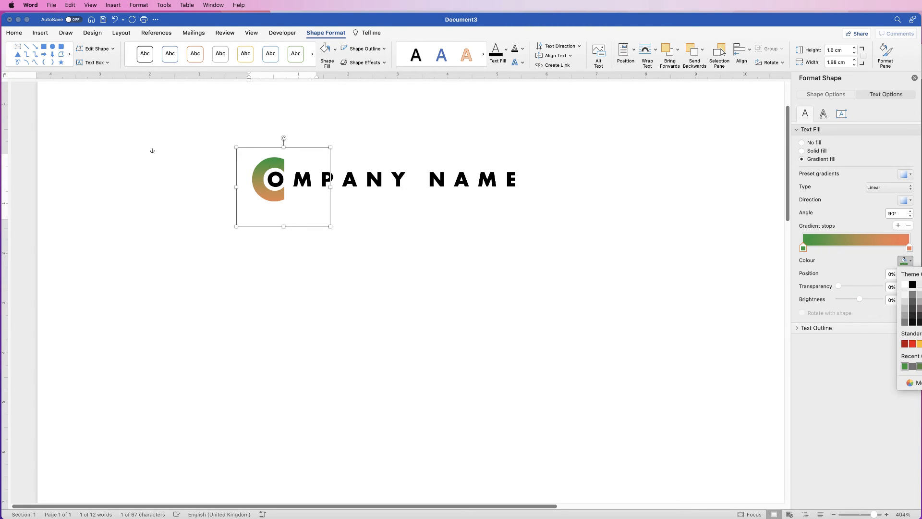
click(921, 343)
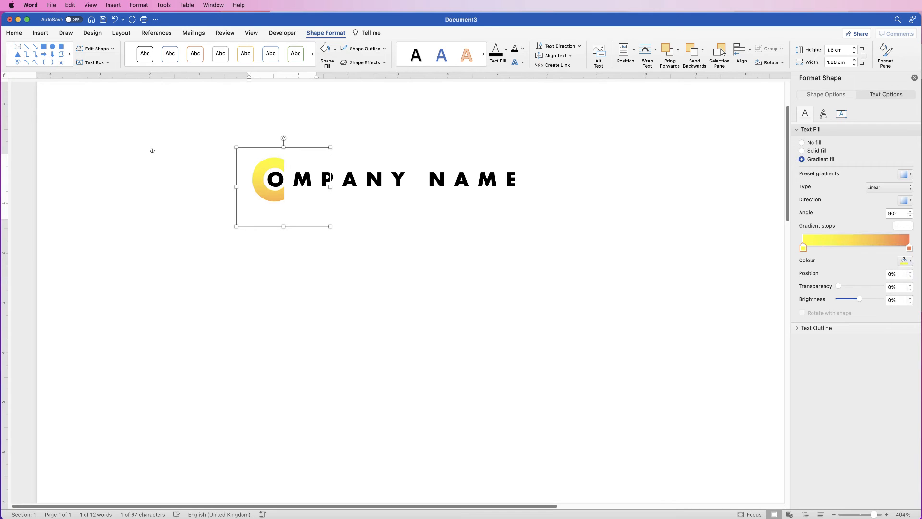
click(905, 261)
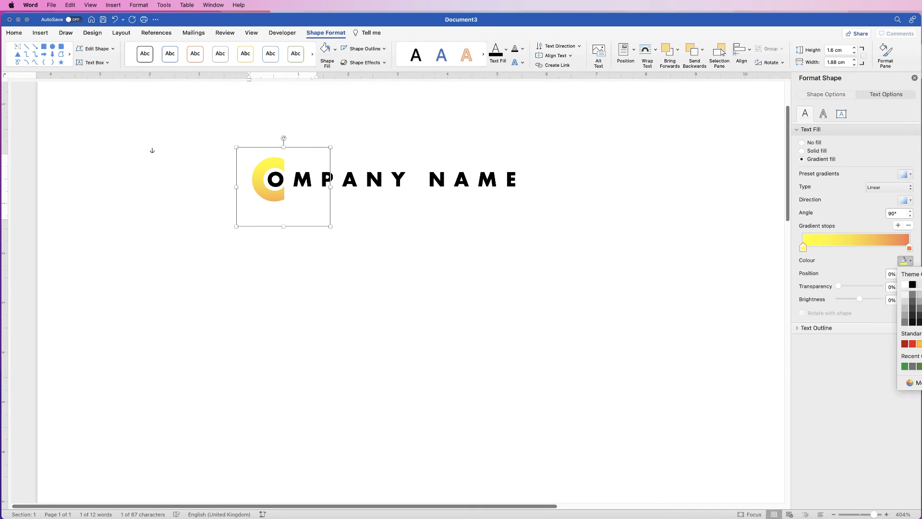
click(921, 367)
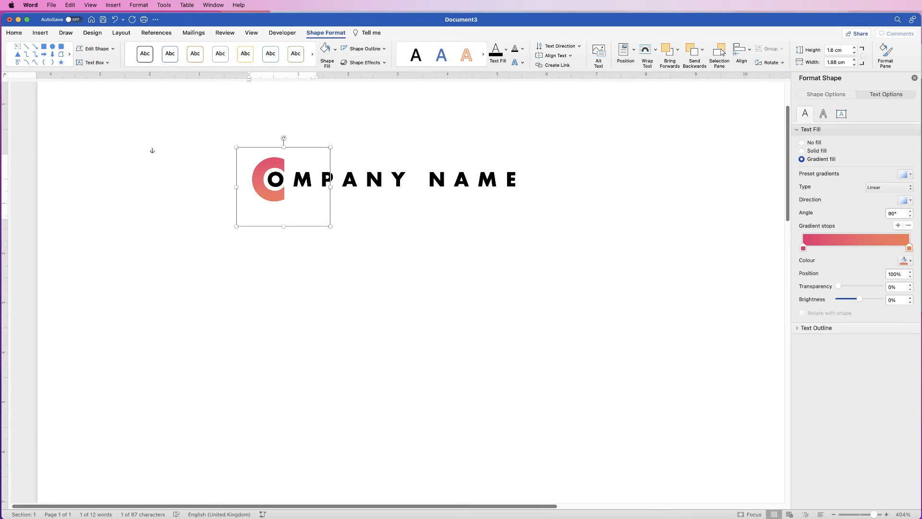
Try an extra yellow gradient stop midway through the large C's fill, and remove that stop.
click(898, 225)
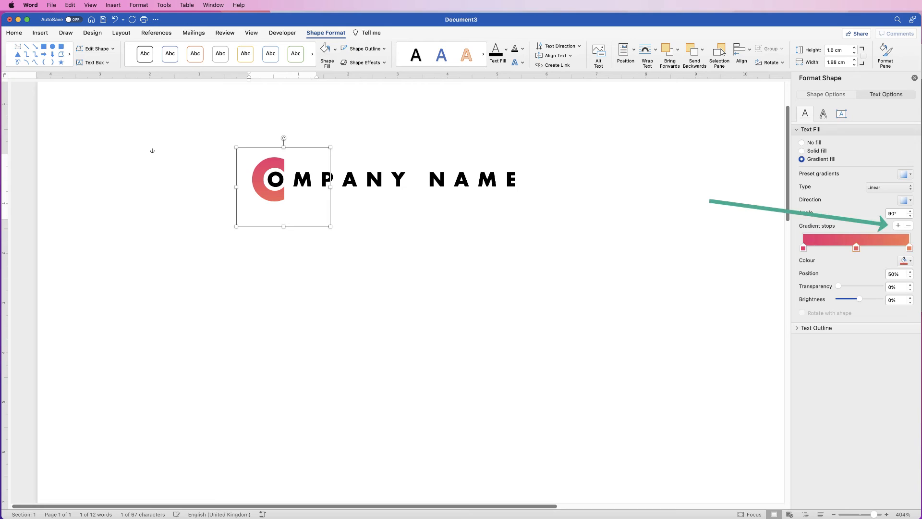
click(906, 261)
click(920, 343)
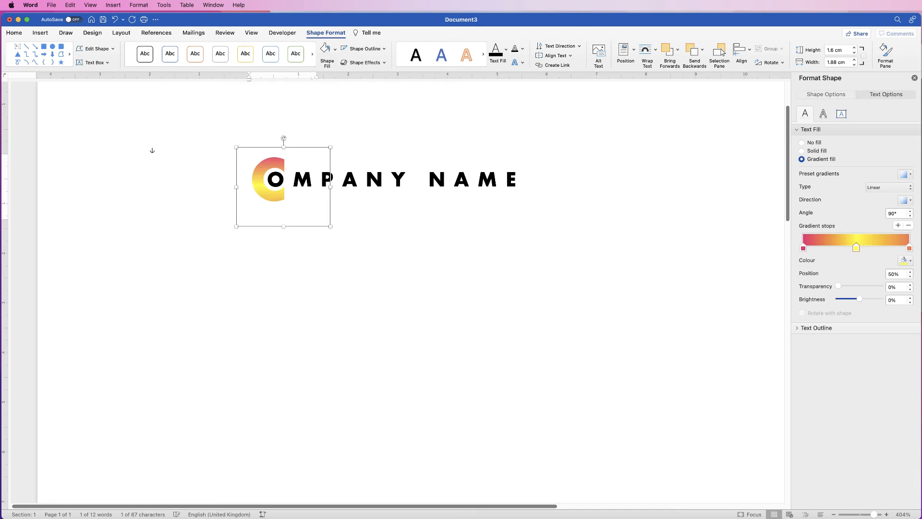
mouse_move(856, 248)
mouse_down()
mouse_move(881, 247)
mouse_move(854, 247)
mouse_up()
click(908, 225)
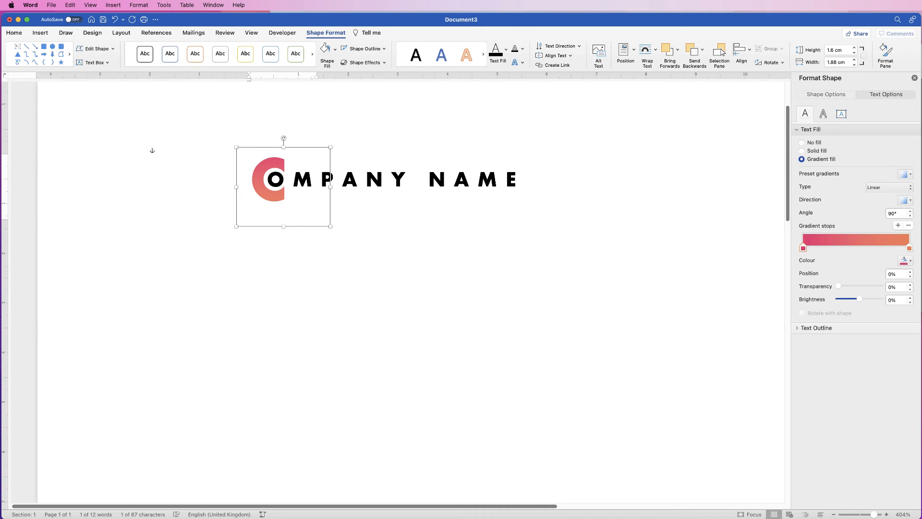
Recolour the OMPANY NAME text with the recently used solid pink of the C's gradient.
click(422, 179)
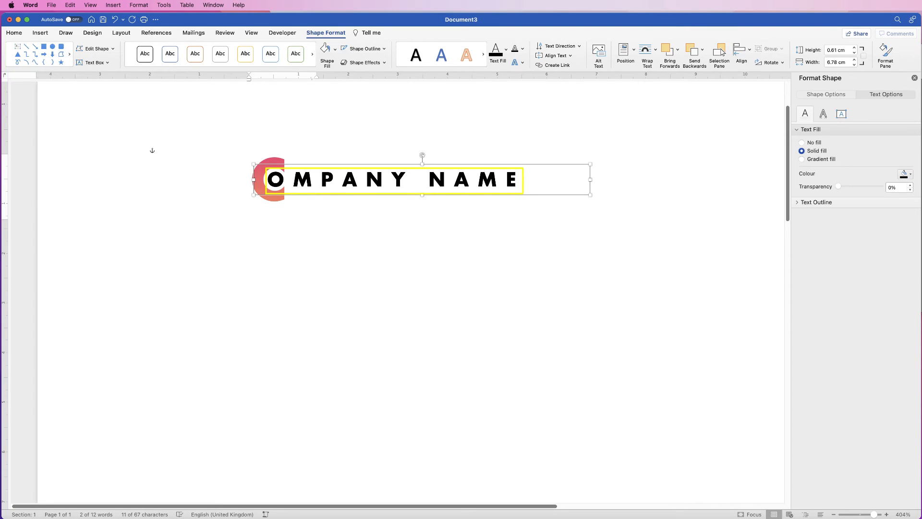
click(907, 174)
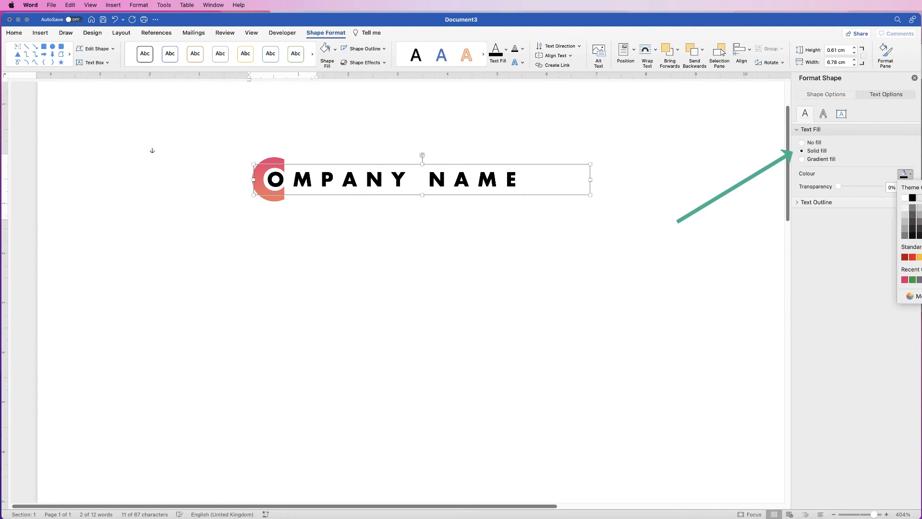
click(904, 279)
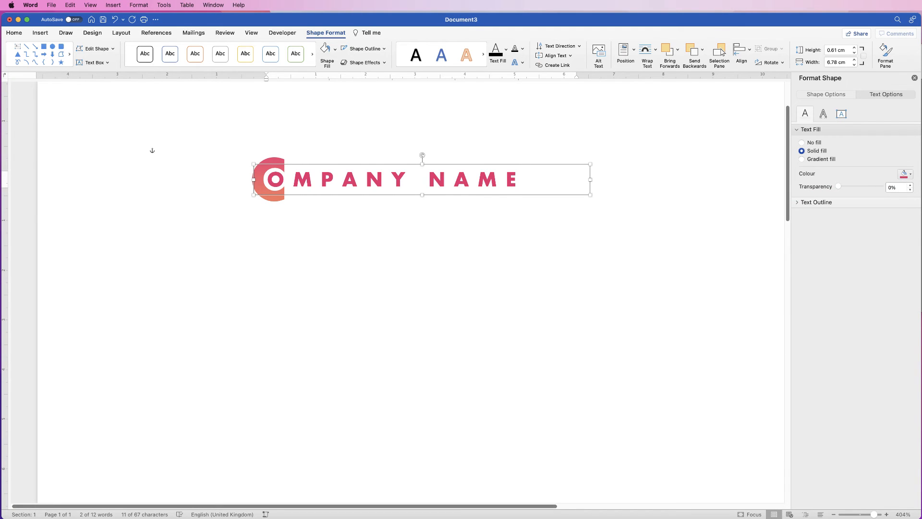
Group the large C with the OMPANY NAME text box and move the logo down the page above the grey arrow logo.
shift+click(269, 198)
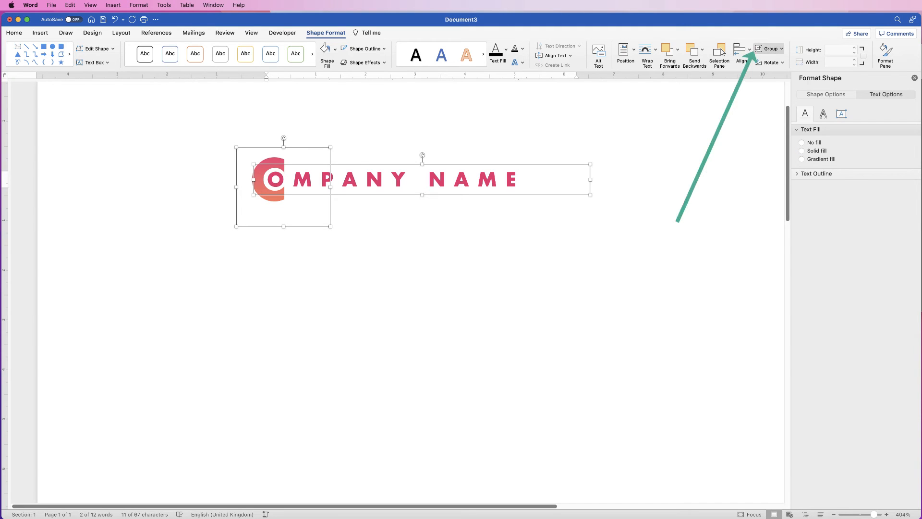
click(768, 48)
click(776, 59)
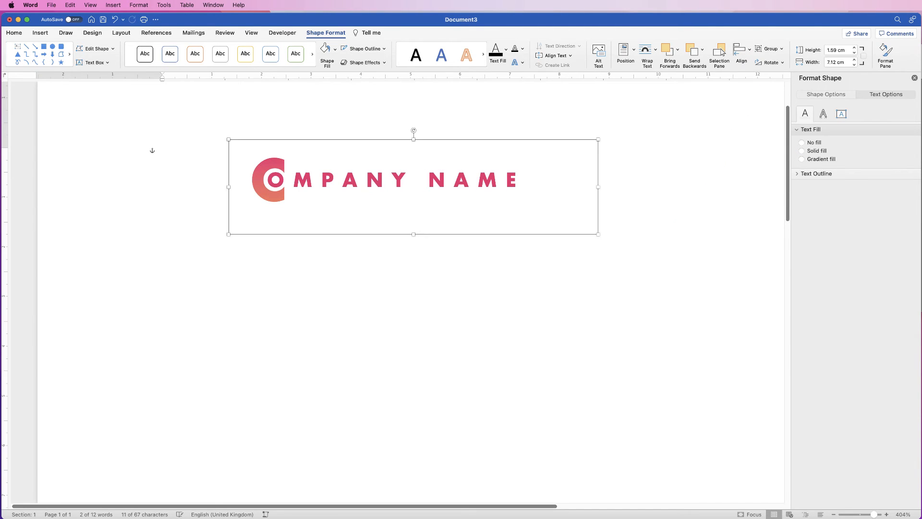
drag(480, 185, 485, 201)
scroll(484, 201, down, 10)
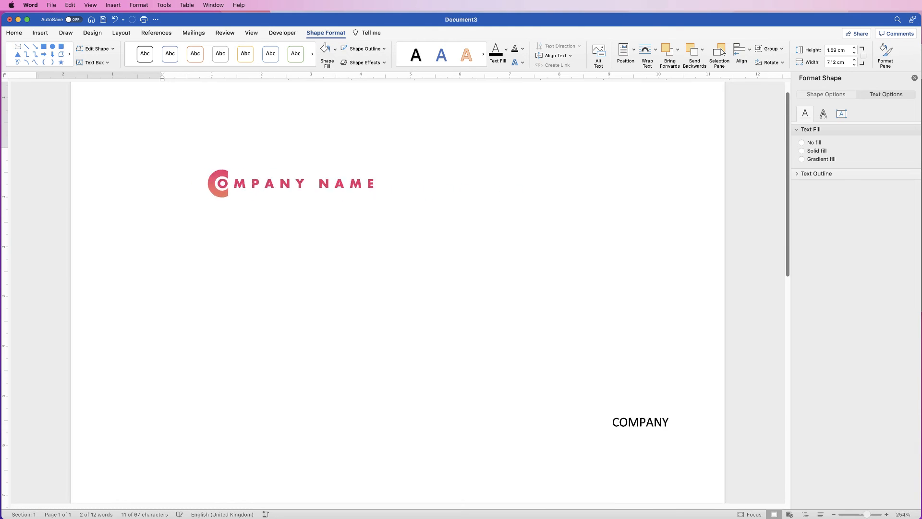
drag(371, 187, 437, 320)
Delete the spare COMPANY text box and move the remaining small COMPANY text box to the upper part of the page.
click(471, 258)
key(Delete)
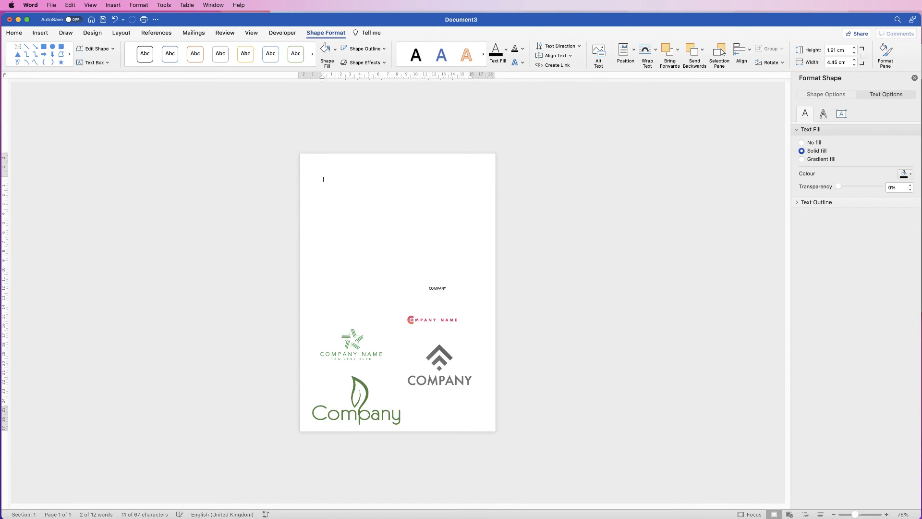
drag(438, 285, 352, 181)
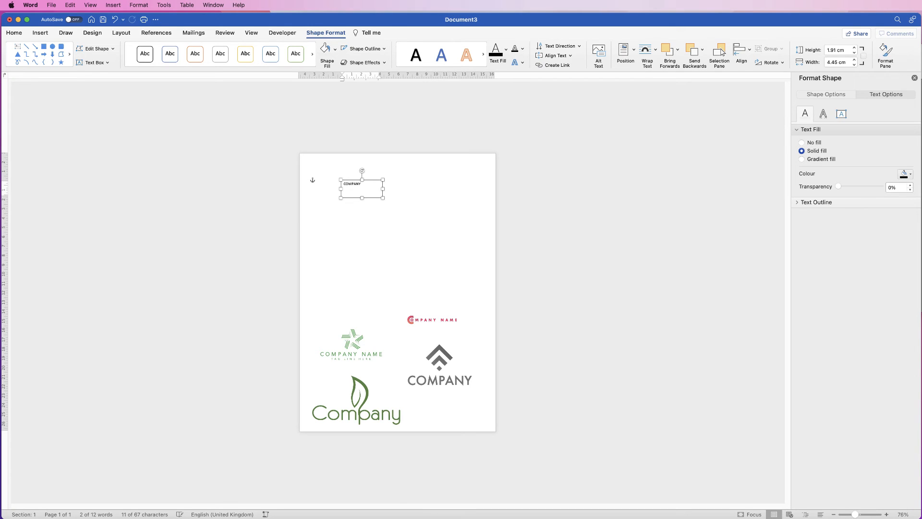
Insert the picture logo-2724481.png from the You Tube Demo folder.
click(41, 32)
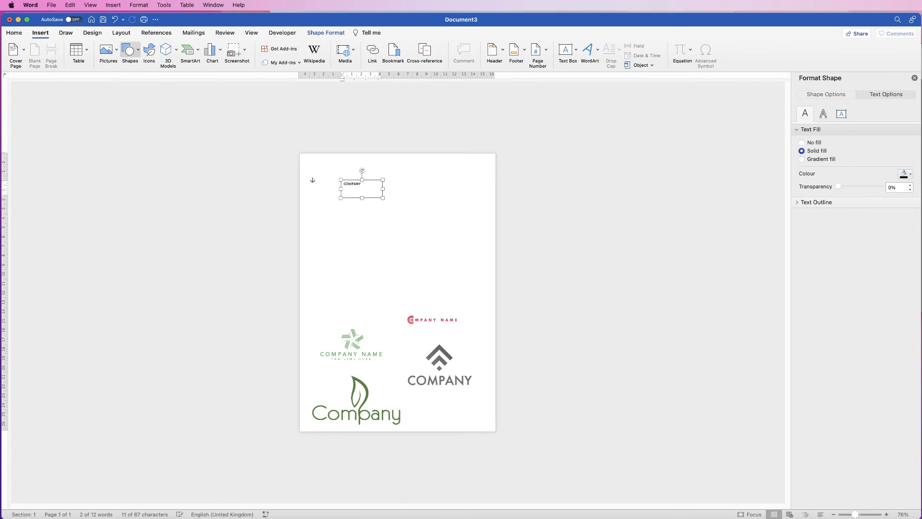
click(106, 49)
click(139, 74)
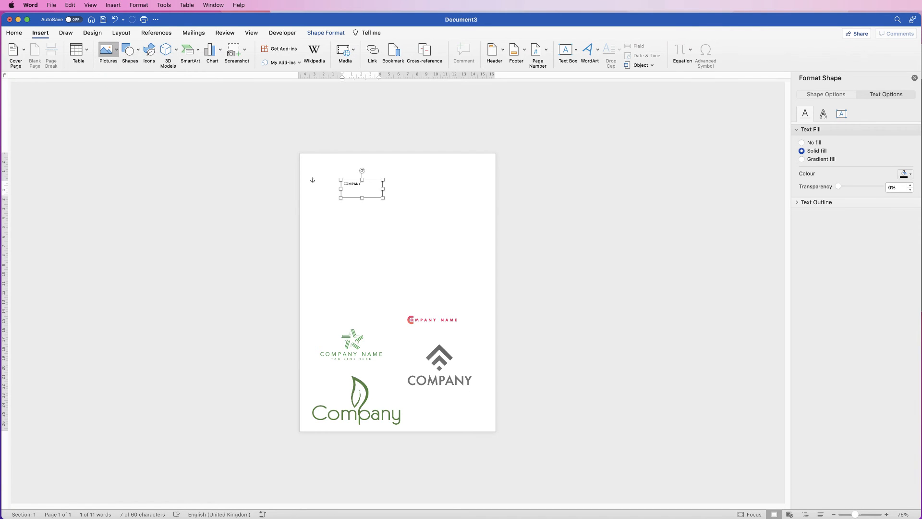
click(731, 251)
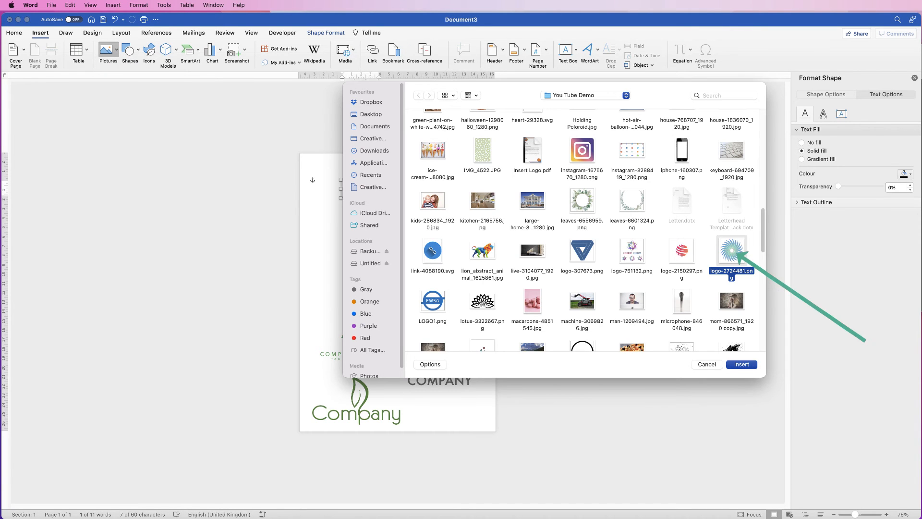
click(742, 363)
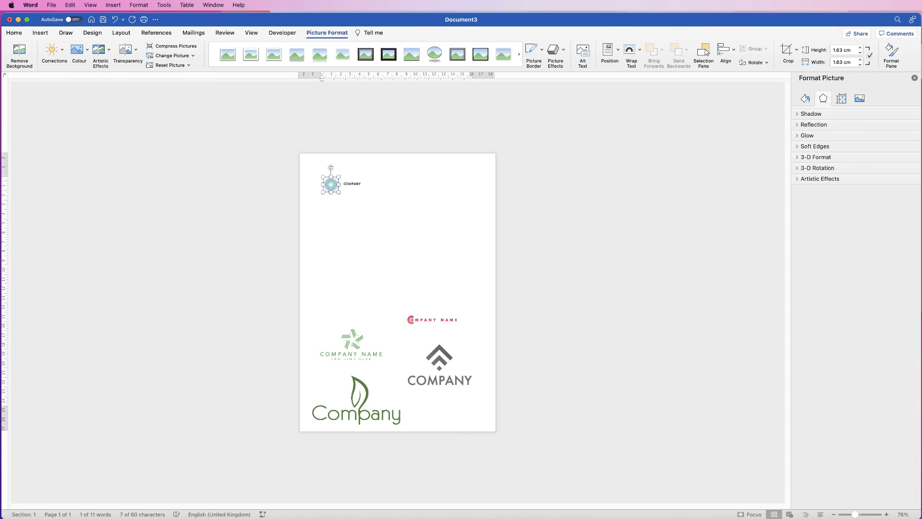
Set the font of the COMPANY text beside the swirl picture to Futura.
drag(856, 515, 874, 514)
click(312, 212)
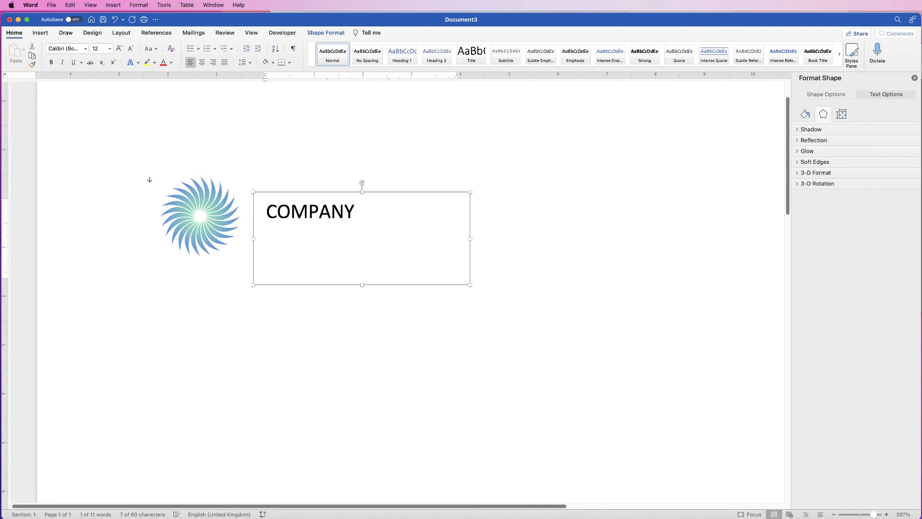
click(86, 48)
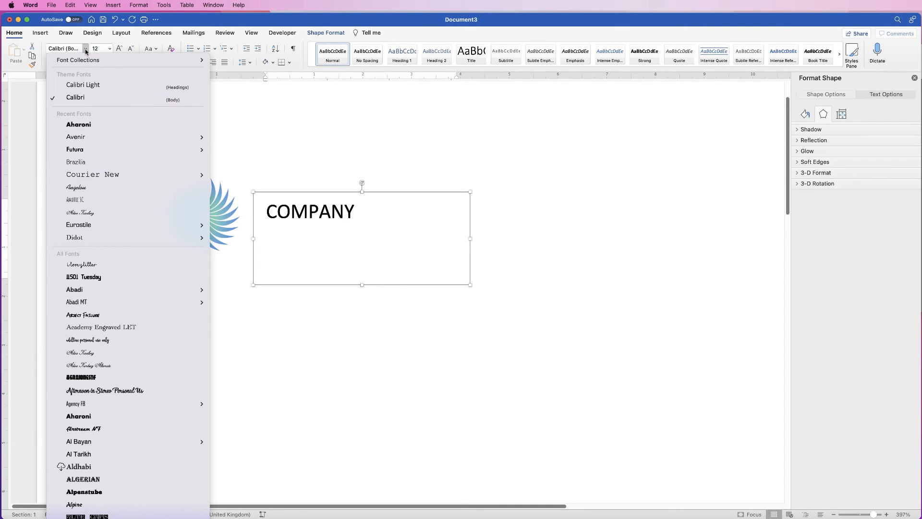
click(83, 149)
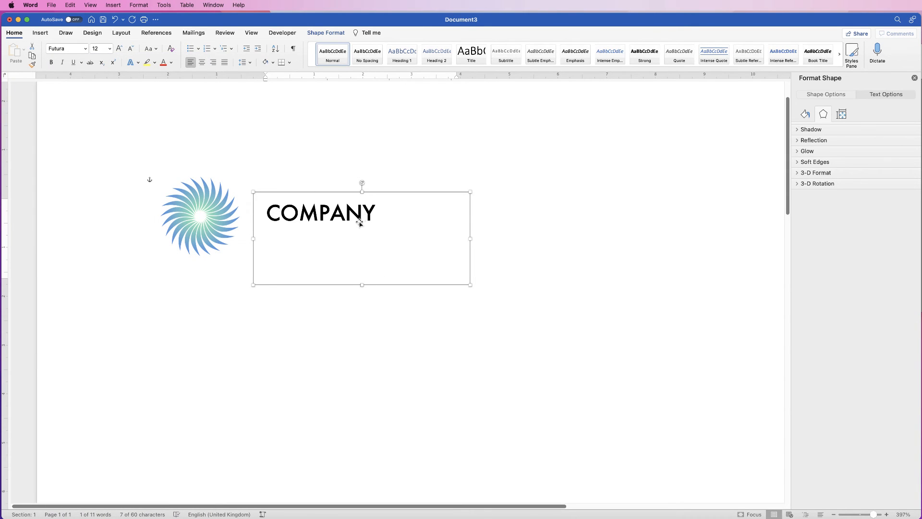
Try placing a duplicate of the COMPANY text box below the original, and undo it.
drag(359, 223, 380, 348)
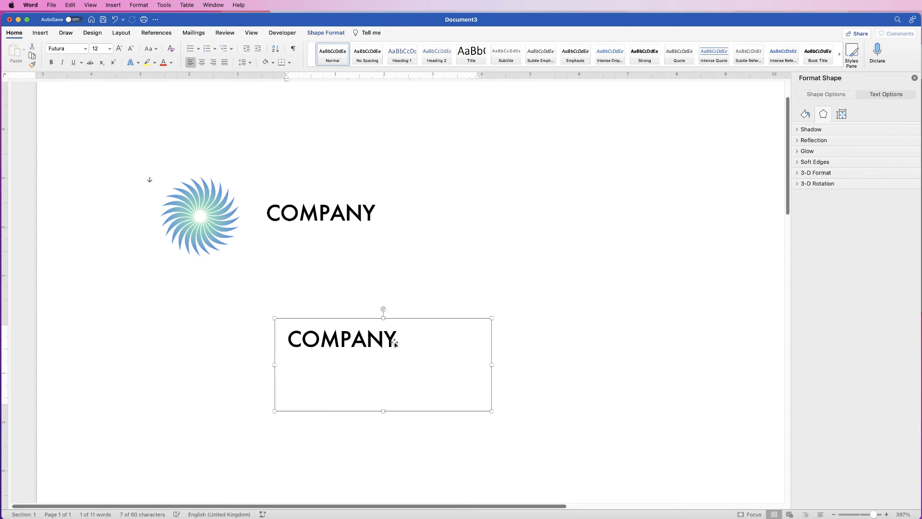
key(super+z)
Colour the COMPANY text beside the swirl picture with a custom blue sampled from the swirl.
click(332, 211)
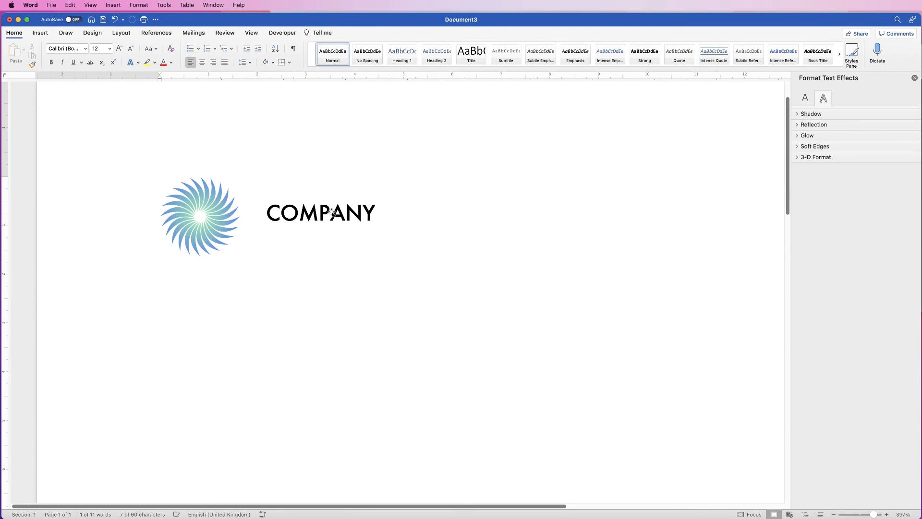
click(171, 63)
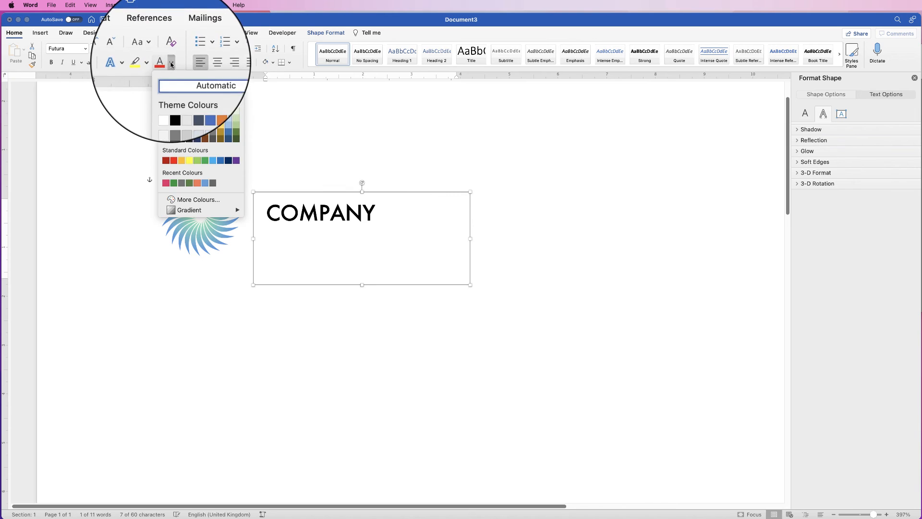
click(197, 199)
click(511, 225)
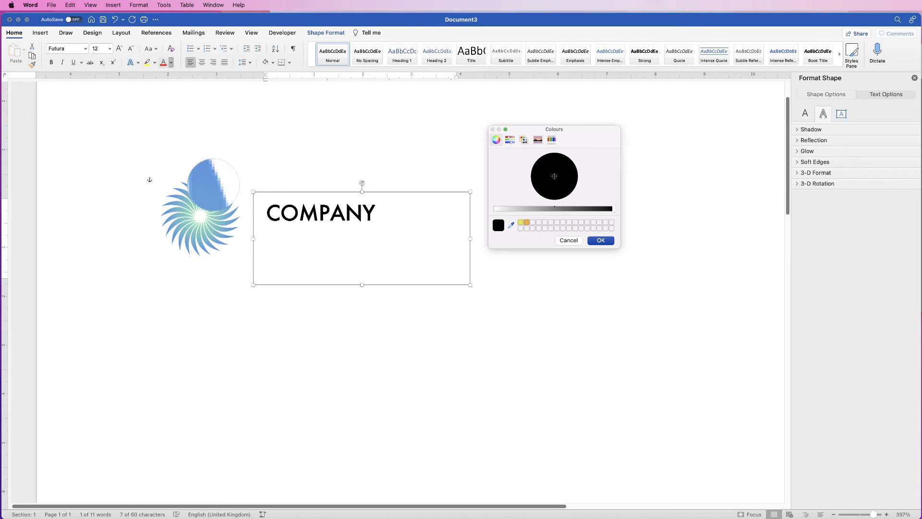
click(234, 200)
click(601, 240)
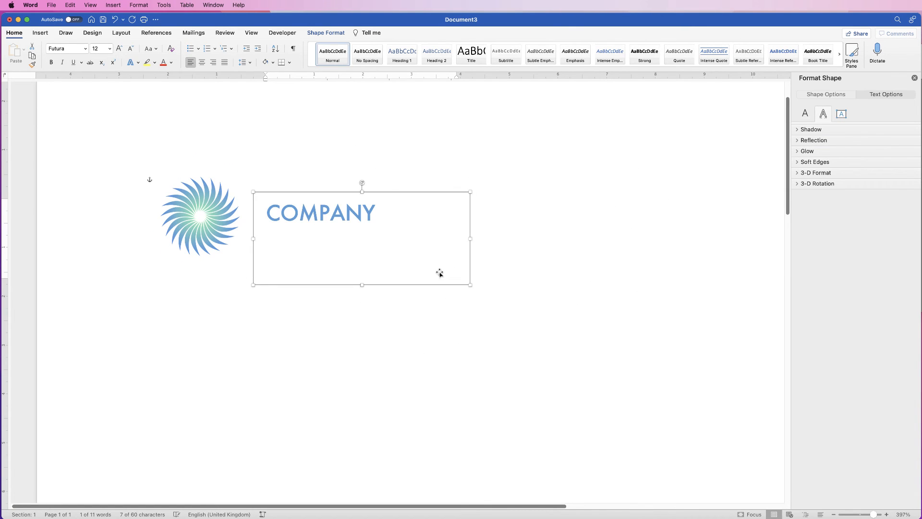
Duplicate the blue COMPANY text box below the original and shorten the original's text to MPANY.
alt+drag(366, 211, 370, 322)
click(302, 226)
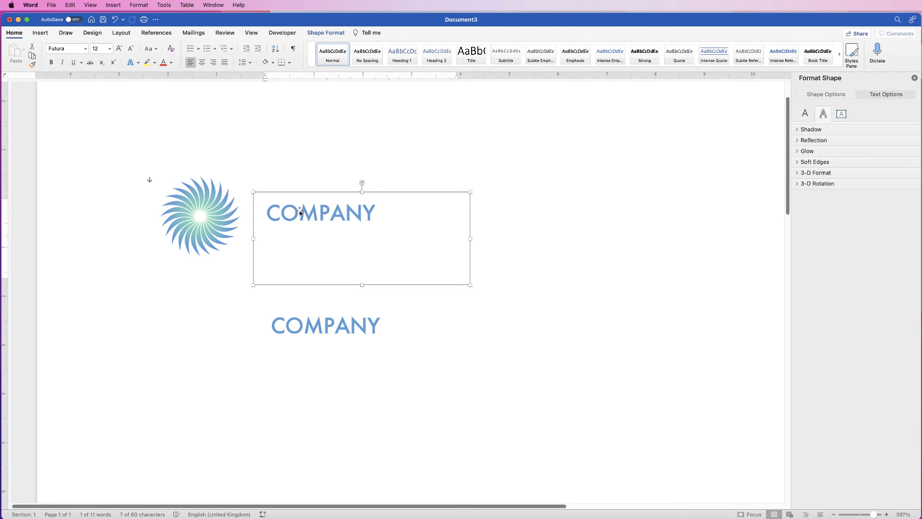
click(300, 212)
key(BackSpace)
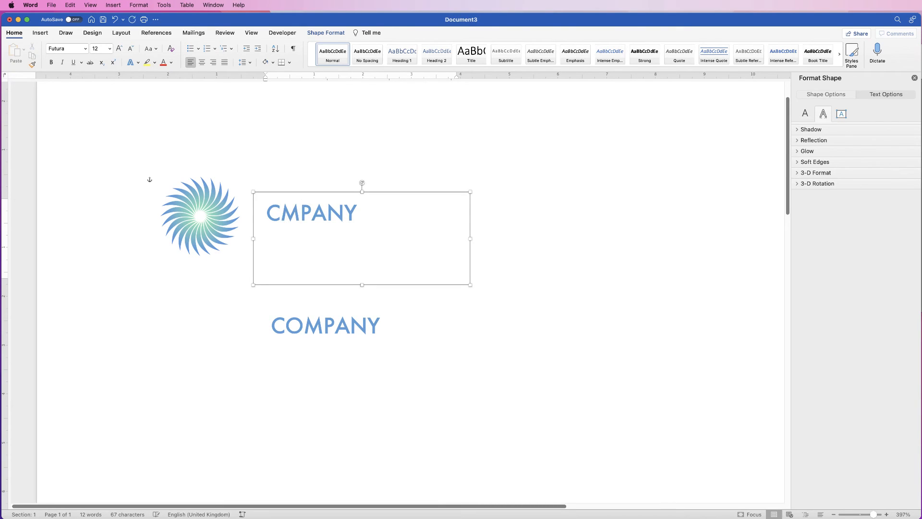
key(BackSpace)
Shorten the duplicate COMPANY text to the single letter C.
click(327, 328)
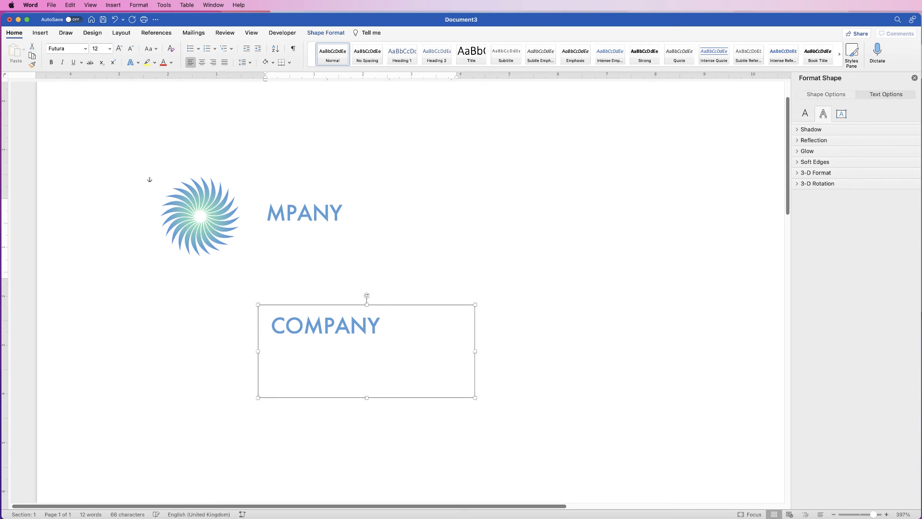
key(BackSpace)
key(BackSpace)
key(BackSpace)
key(BackSpace)
key(BackSpace)
key(BackSpace)
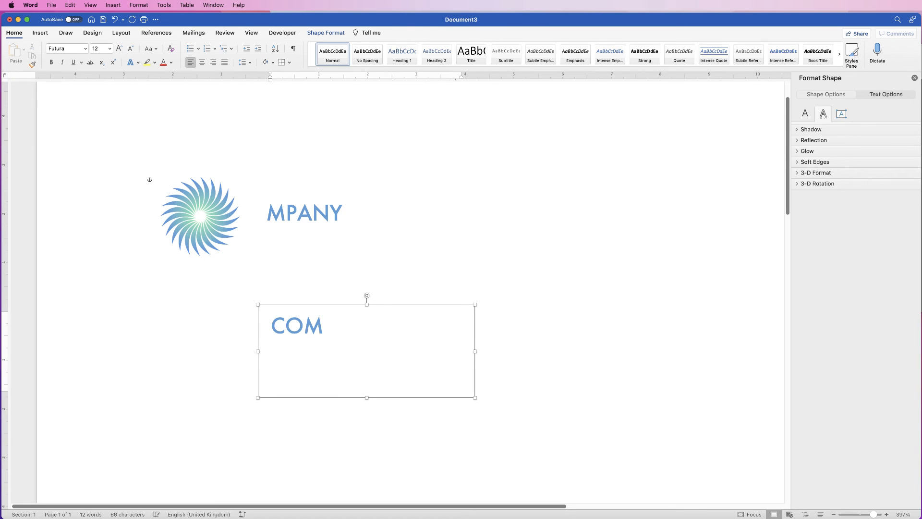
Place the C beneath the swirl picture with a smaller text box, and move MPANY further to the right.
click(199, 216)
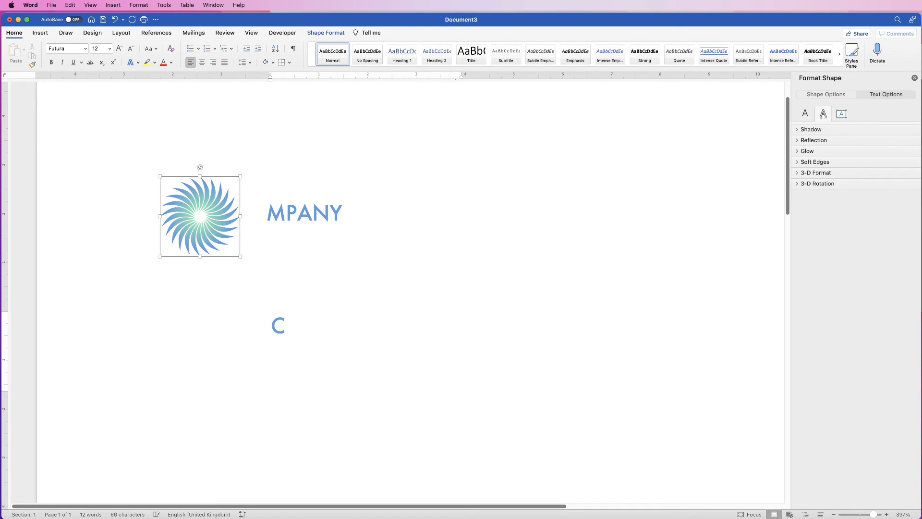
drag(276, 334, 178, 287)
drag(314, 213, 386, 228)
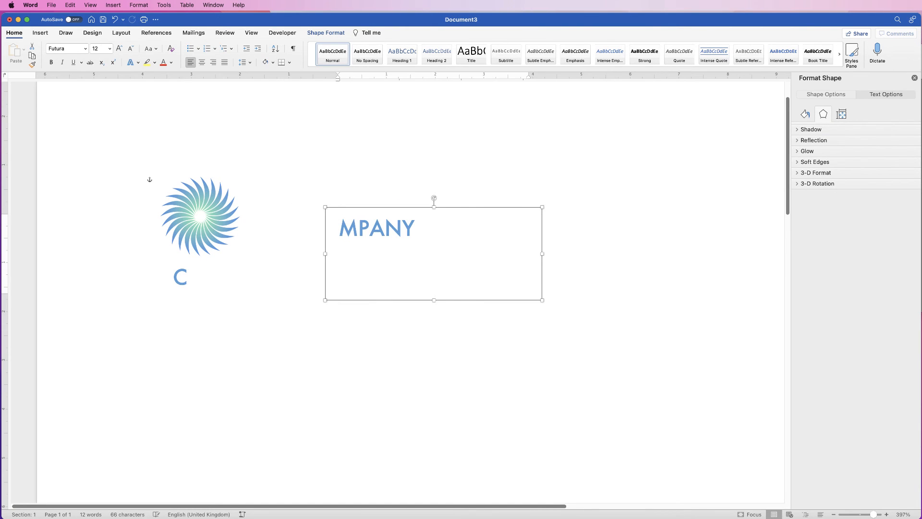
click(181, 277)
drag(378, 348, 232, 300)
Set the swirl picture's text wrapping to In Front of Text.
click(200, 216)
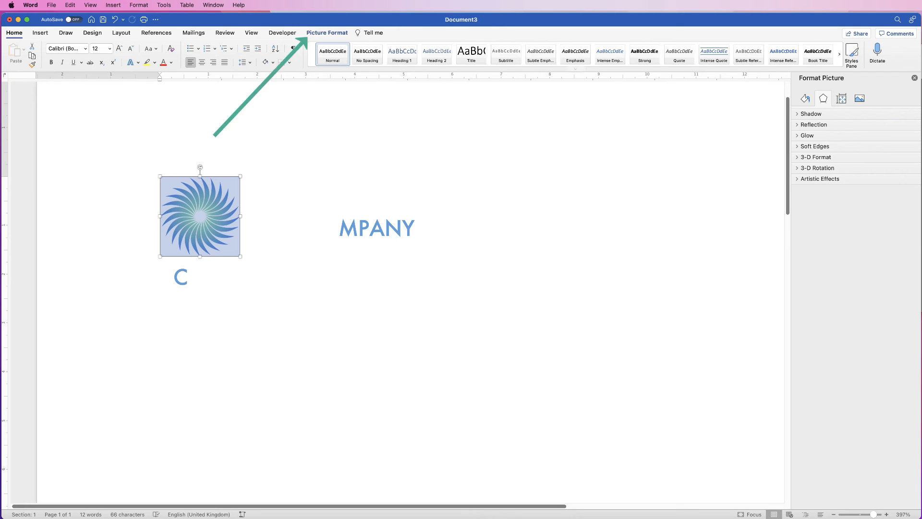
click(327, 33)
click(629, 50)
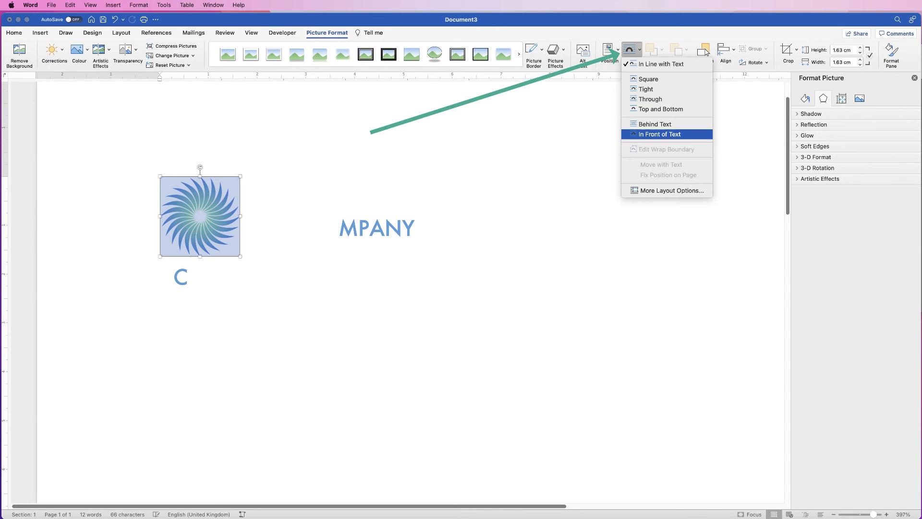
key(Return)
Shrink the swirl picture to 1 cm by 1 cm beside MPANY and place the C on its left side.
drag(240, 176, 209, 207)
drag(193, 237, 317, 234)
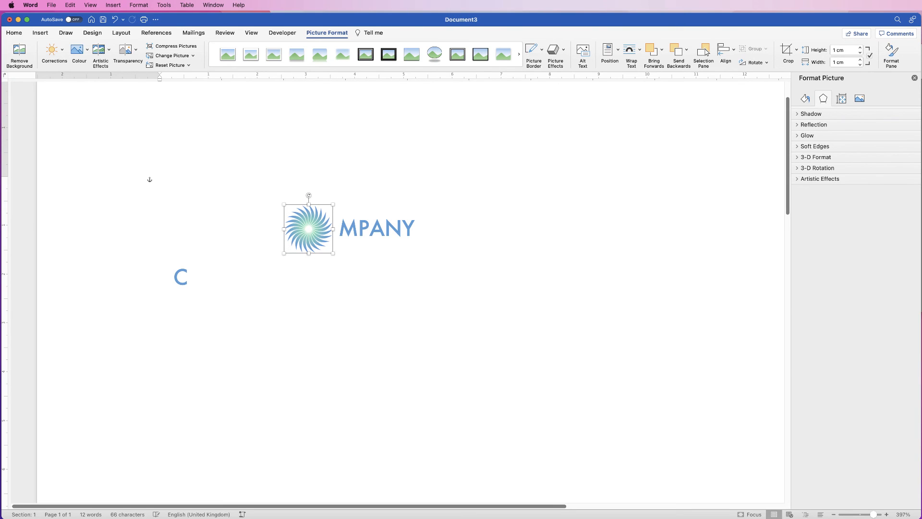
drag(873, 514, 878, 514)
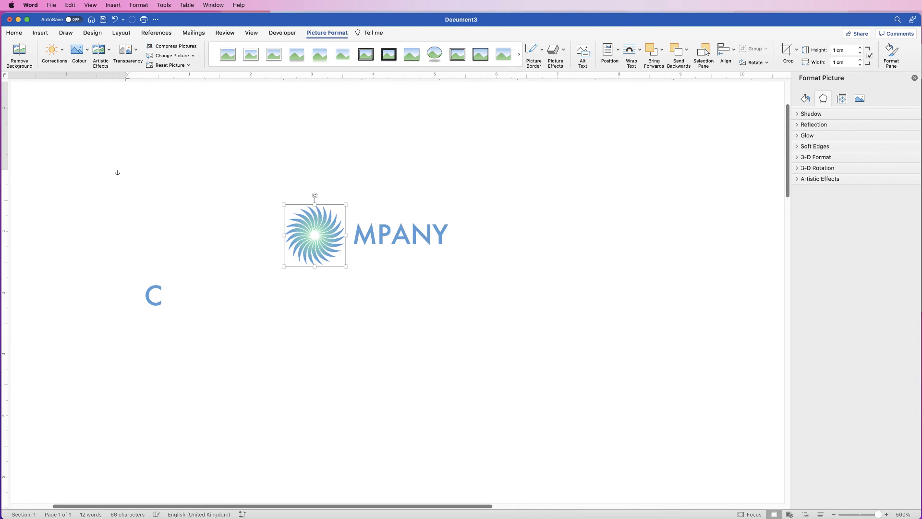
drag(154, 295, 240, 236)
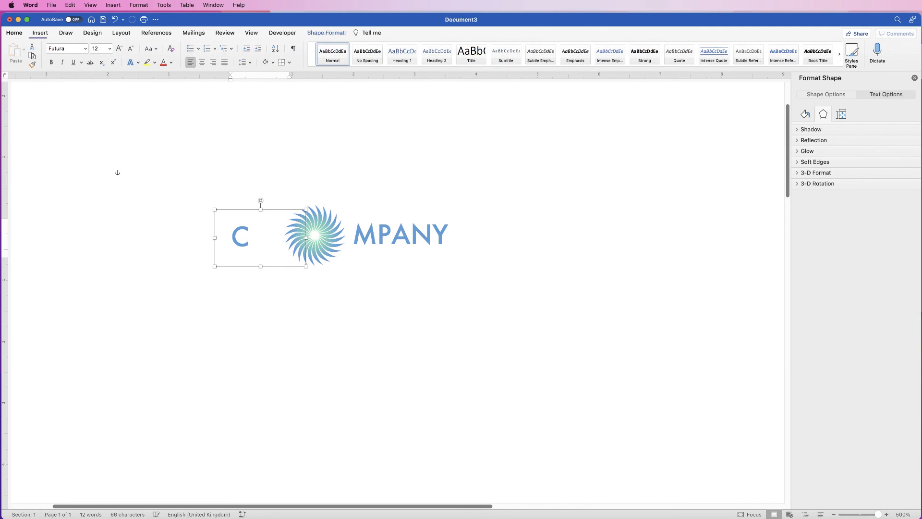
Increase the C's font size to 48 and enlarge its text box to fit the letter.
click(119, 49)
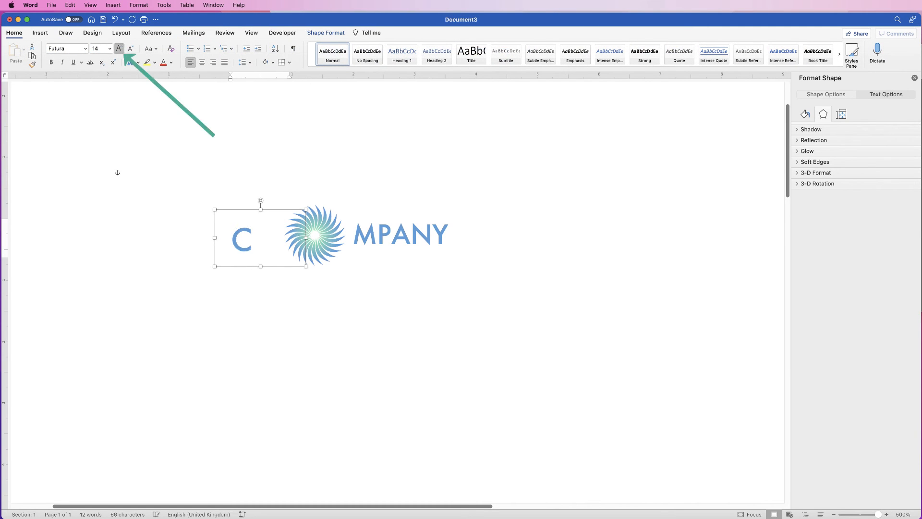
click(119, 48)
click(119, 48)
click(118, 49)
click(118, 48)
click(118, 48)
click(119, 48)
click(119, 48)
click(118, 48)
click(119, 48)
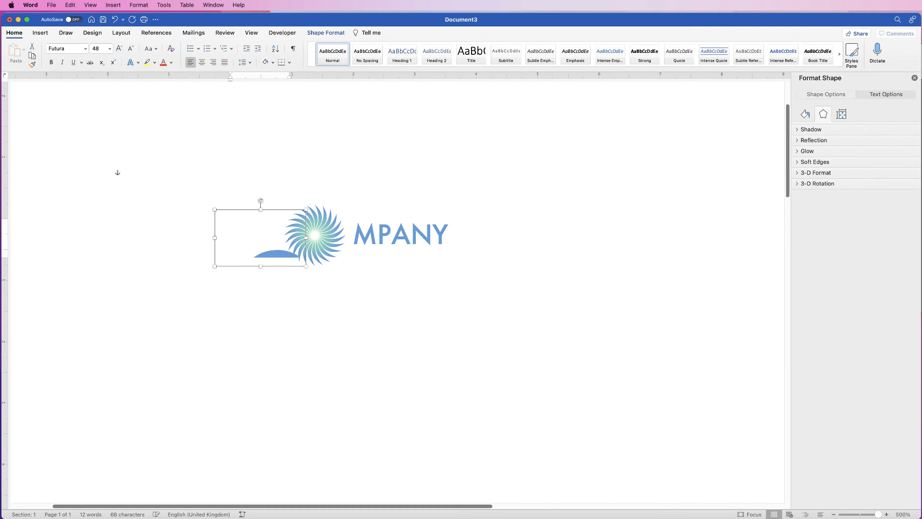
drag(214, 266, 167, 344)
Set the MPANY text to font size 48 and enlarge its text box to fit.
click(408, 235)
click(110, 48)
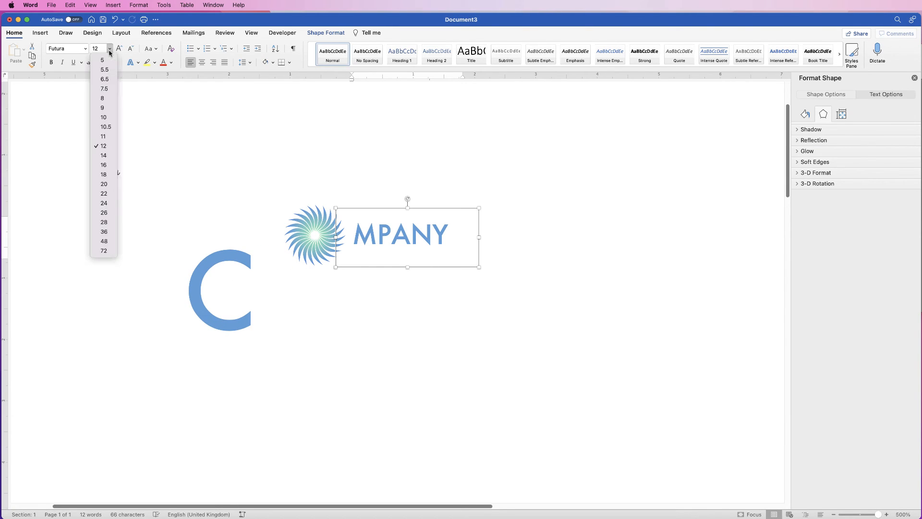
click(107, 241)
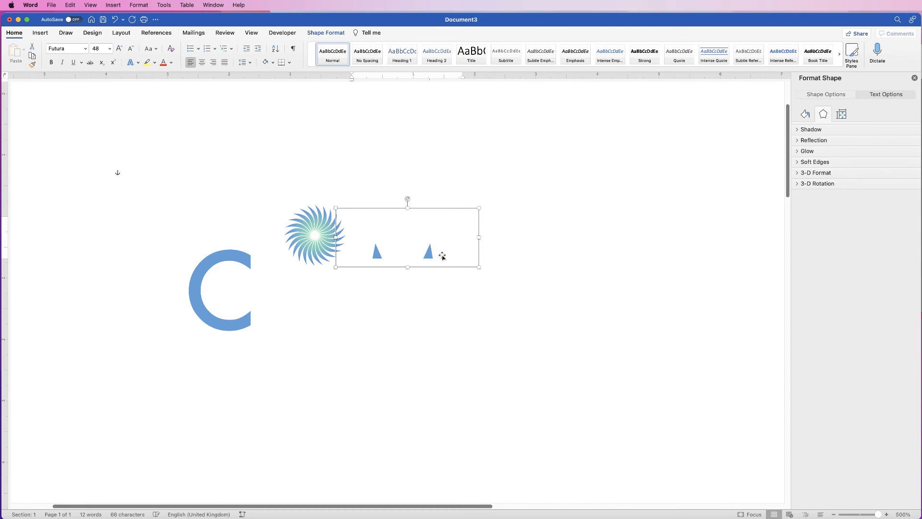
drag(478, 266, 709, 365)
Move MPANY right and fit the swirl, enlarged to letter height, between the C and the M as the letter O.
drag(303, 276, 356, 273)
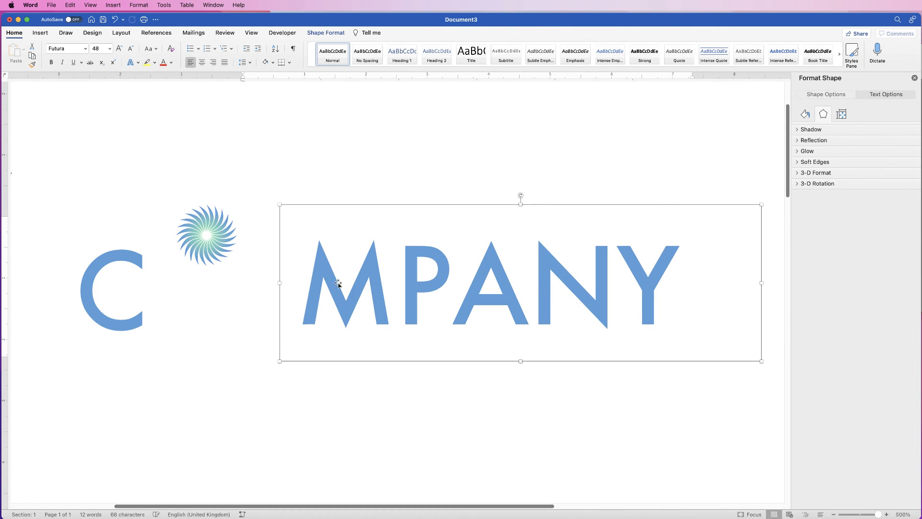
click(228, 262)
drag(238, 265, 170, 329)
drag(135, 284, 258, 288)
Level the C with the other letters and match the C and MPANY text box heights at 2.29 cm.
drag(129, 326, 136, 322)
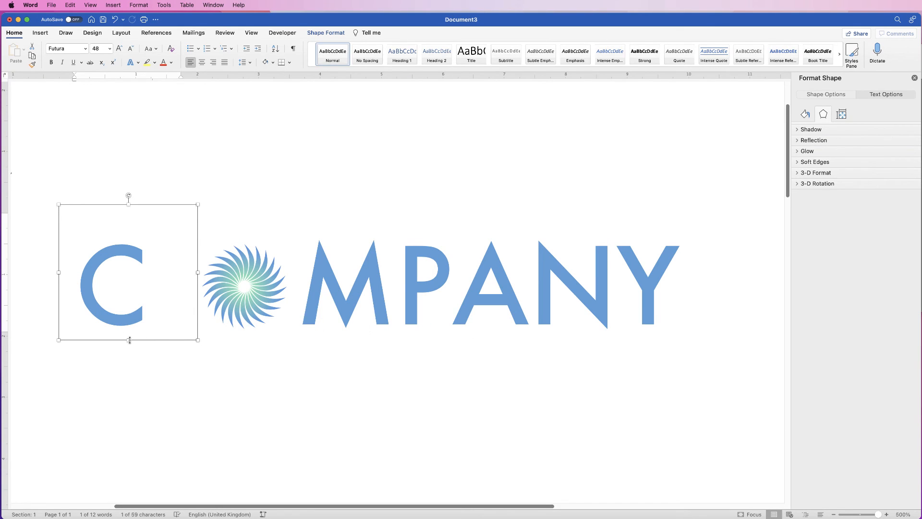
drag(129, 339, 130, 343)
click(395, 316)
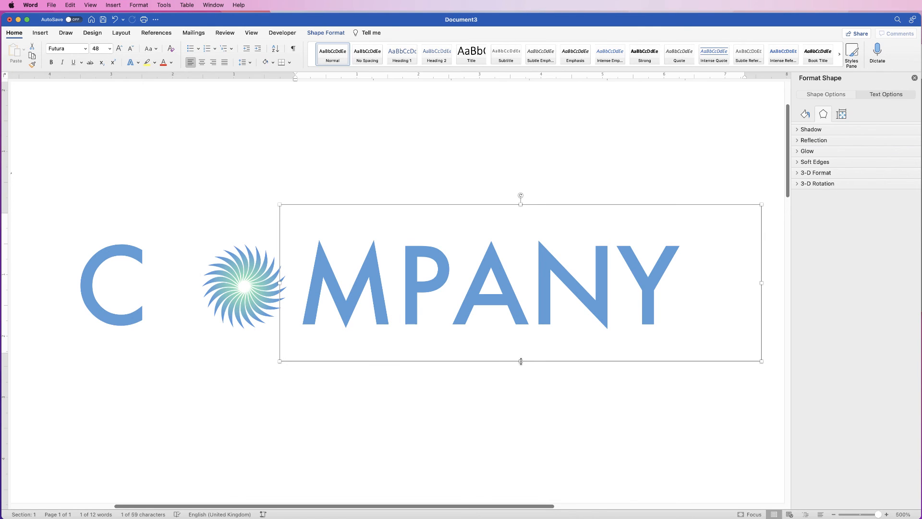
mouse_move(520, 362)
mouse_down()
mouse_move(521, 334)
mouse_move(521, 353)
mouse_up()
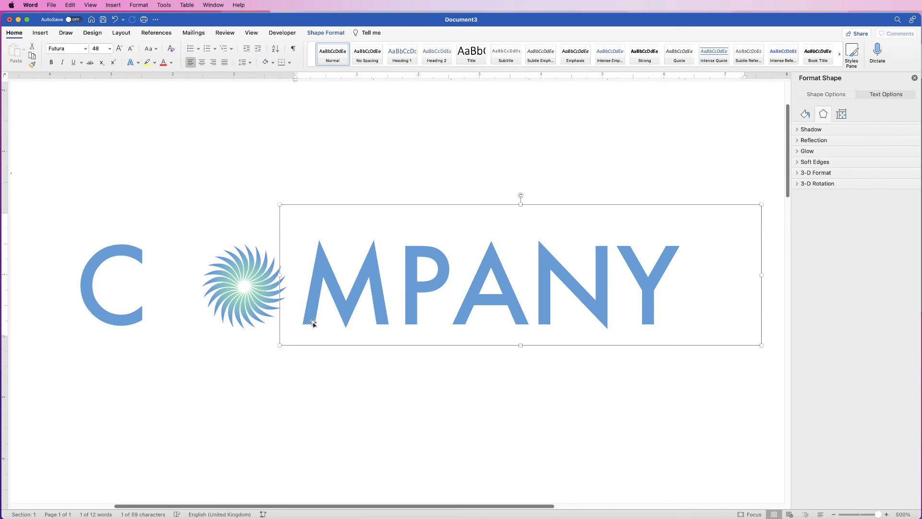
Align the C and MPANY text boxes to the bottom of the selected objects.
shift+click(123, 317)
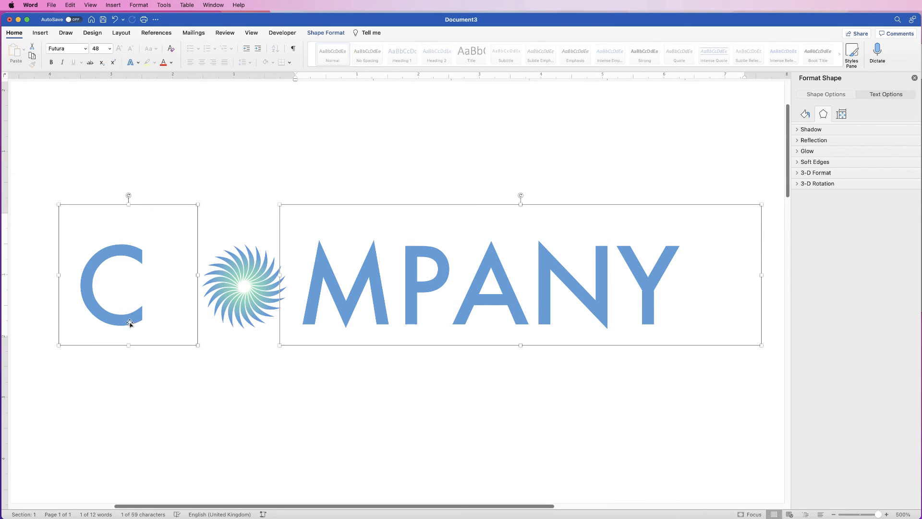
click(325, 33)
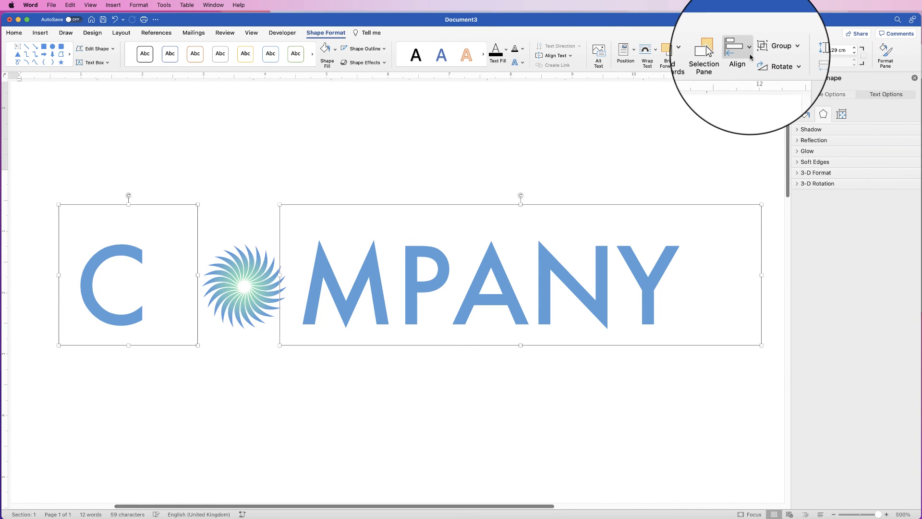
click(752, 54)
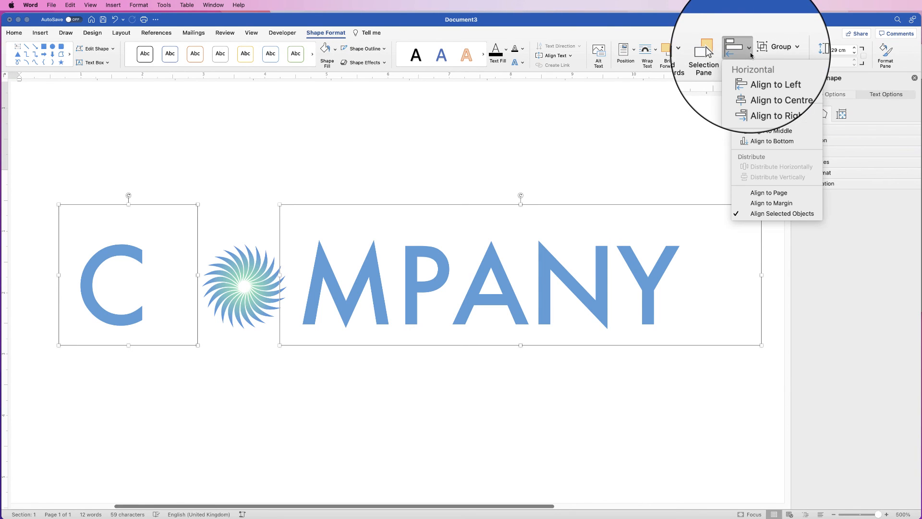
click(759, 144)
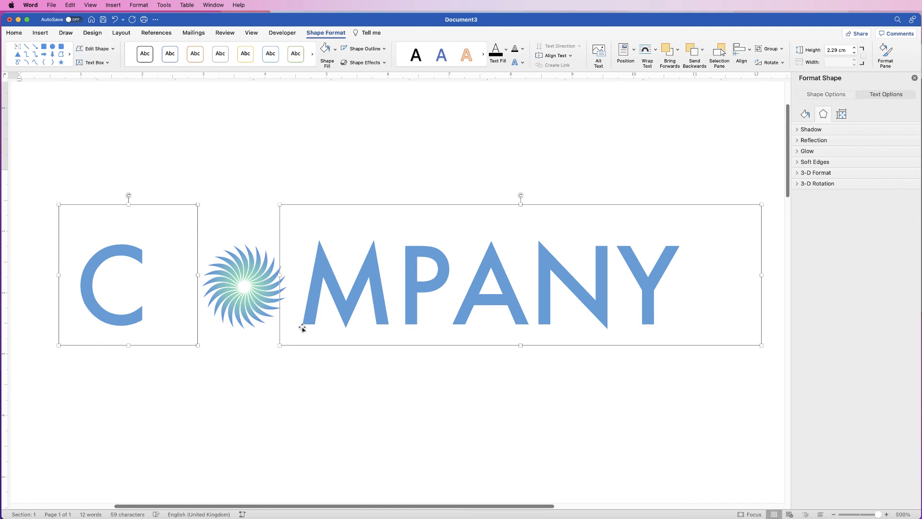
click(246, 297)
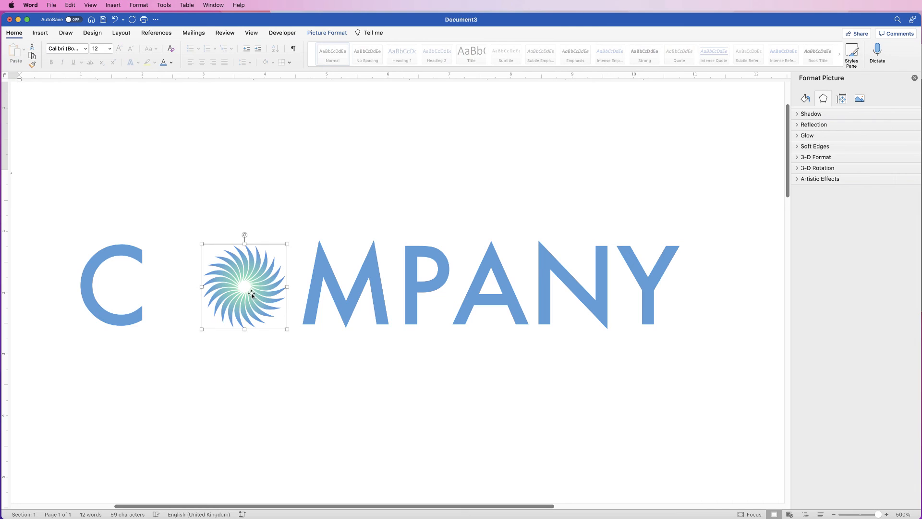
drag(252, 294, 258, 293)
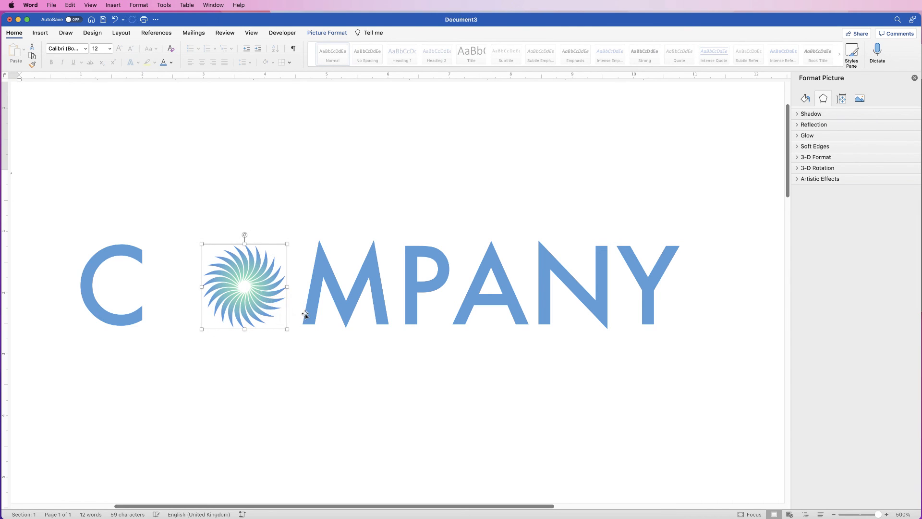
Nudge the MPANY text box left in small increments to tighten the gap to the swirl.
click(445, 298)
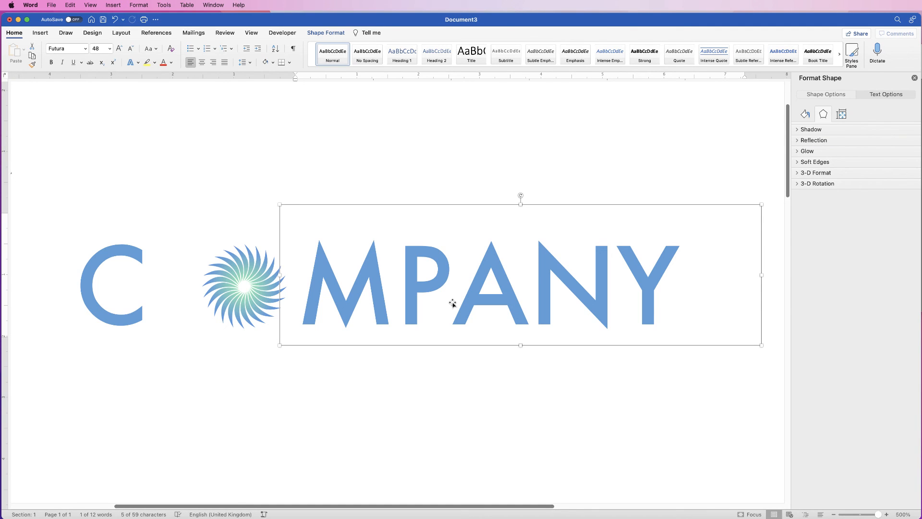
key(super+Left)
key(super+Left)
key(super+Left)
key(super+Left)
key(super+Left)
key(super+Left)
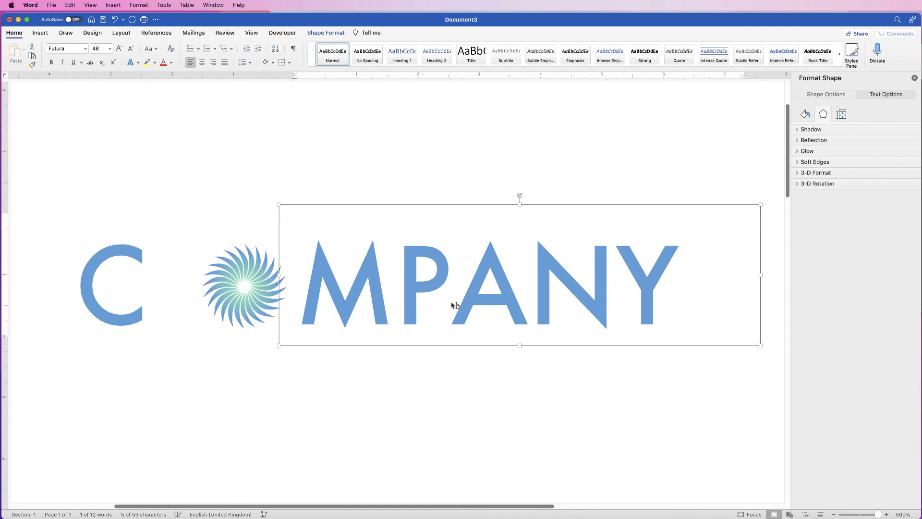
key(super+Left)
key(super+Left)
key(super+Left)
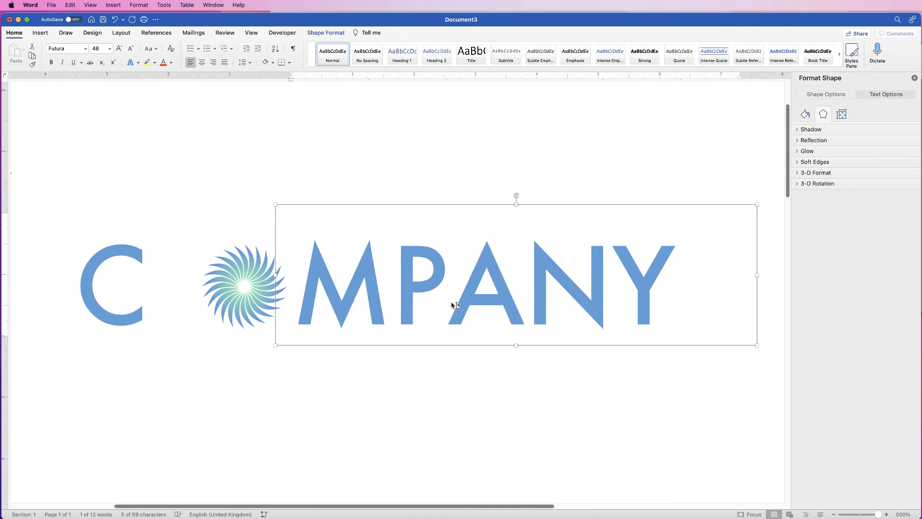
key(super+Left)
key(super+Left)
key(super+Left)
key(super+Left)
key(super+Left)
key(super+Left)
key(super+Left)
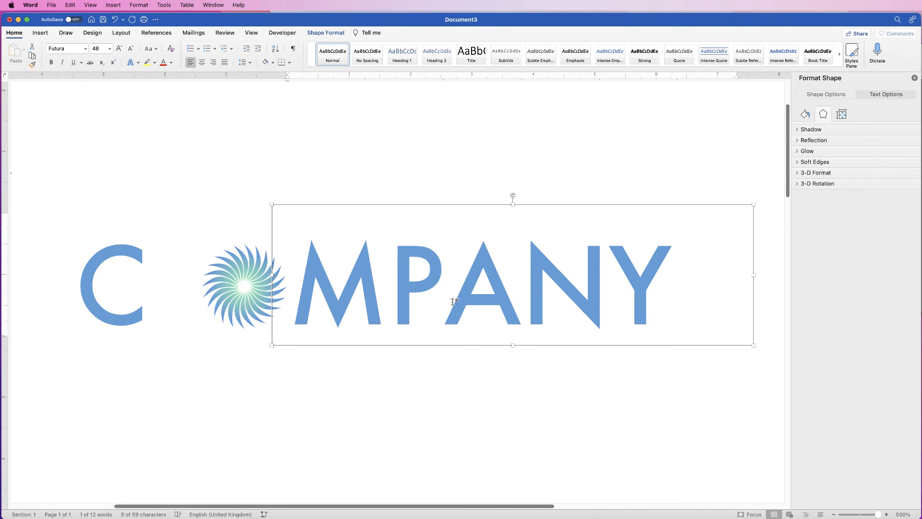
Move the C text box right towards the swirl, closing the gap in small increments until its spacing matches the other letters.
drag(105, 319, 162, 323)
key(super+Right)
key(super+Right)
key(super+Right)
key(super+Right)
key(super+Right)
key(super+Right)
key(super+Right)
key(super+Right)
key(super+Right)
key(super+Right)
key(super+Right)
key(super+Right)
key(super+Right)
key(super+Right)
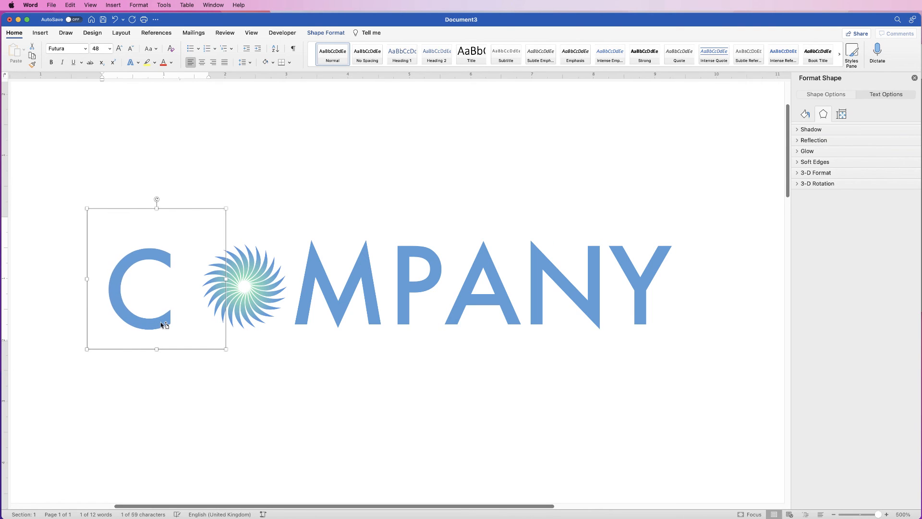
key(super+Right)
key(super+Right)
key(super+Right)
key(super+Right)
key(super+Right)
key(super+Right)
key(super+Right)
key(super+Right)
key(super+Right)
key(super+Right)
key(super+Right)
key(super+Right)
key(super+Right)
key(super+Right)
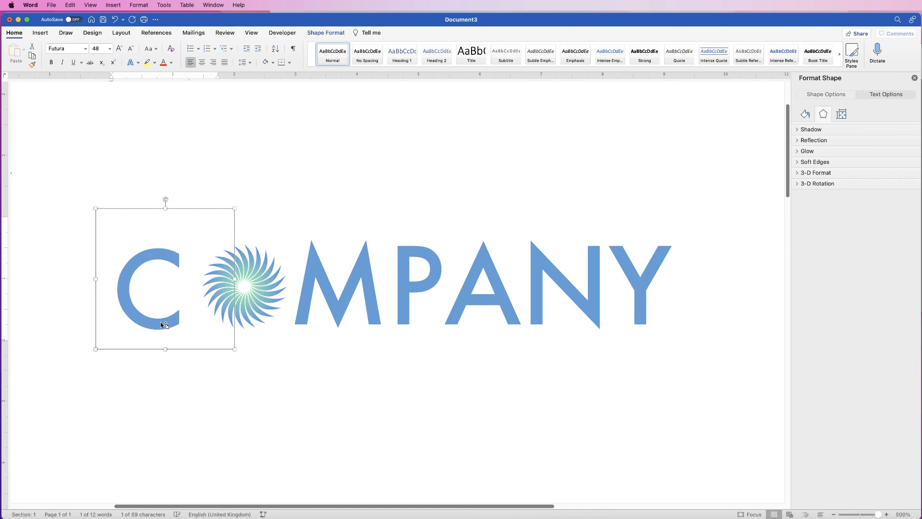
key(super+Right)
key(super+Right)
key(super+Right)
key(super+Right)
key(super+Right)
key(super+Right)
key(super+Right)
key(super+Right)
key(super+Right)
key(super+Right)
key(super+Right)
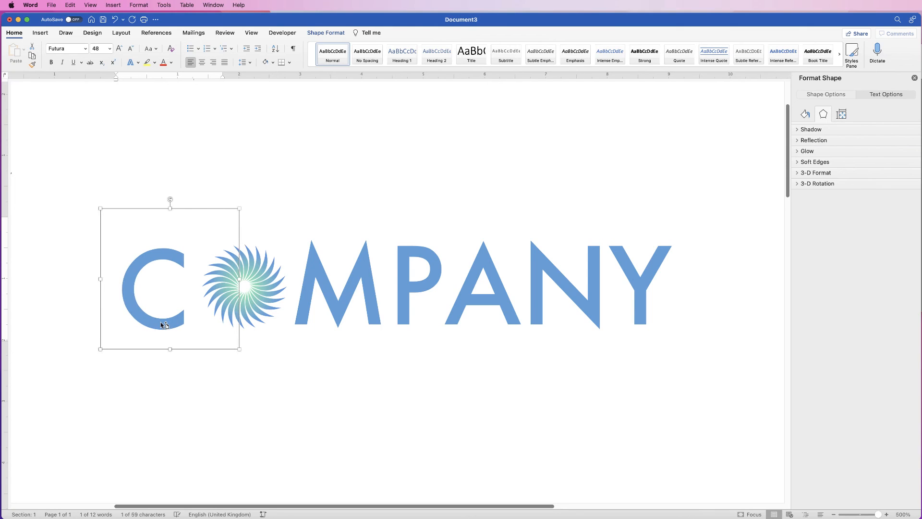
key(super+Right)
key(super+Right)
key(super+Right)
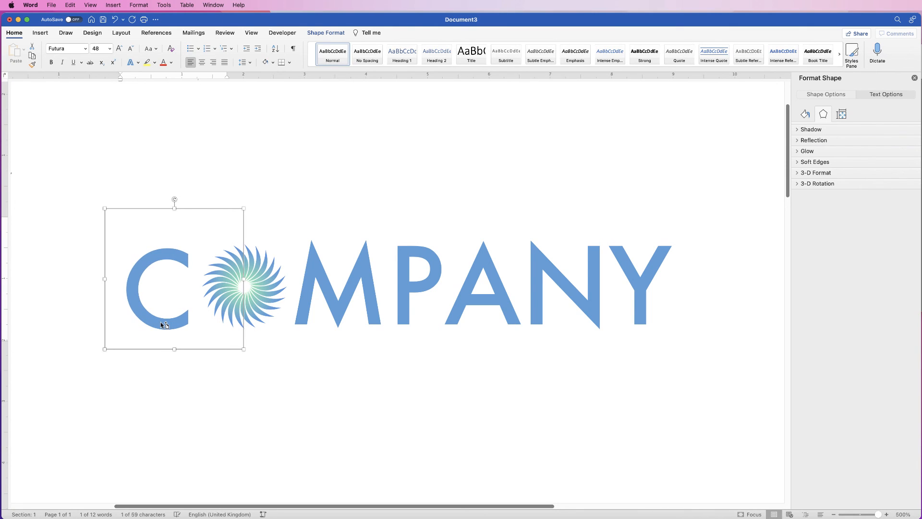
Align the C and MPANY text boxes to the bottom of the selected objects.
shift+click(377, 310)
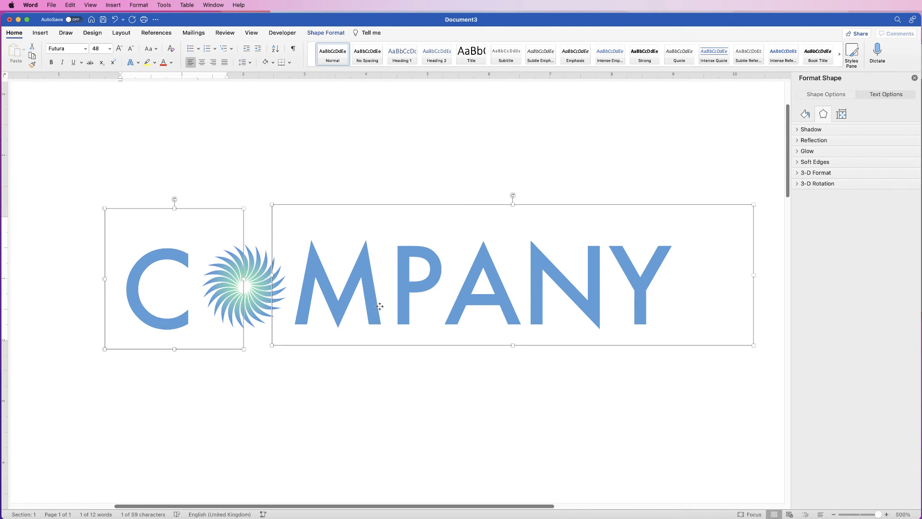
click(326, 33)
click(741, 49)
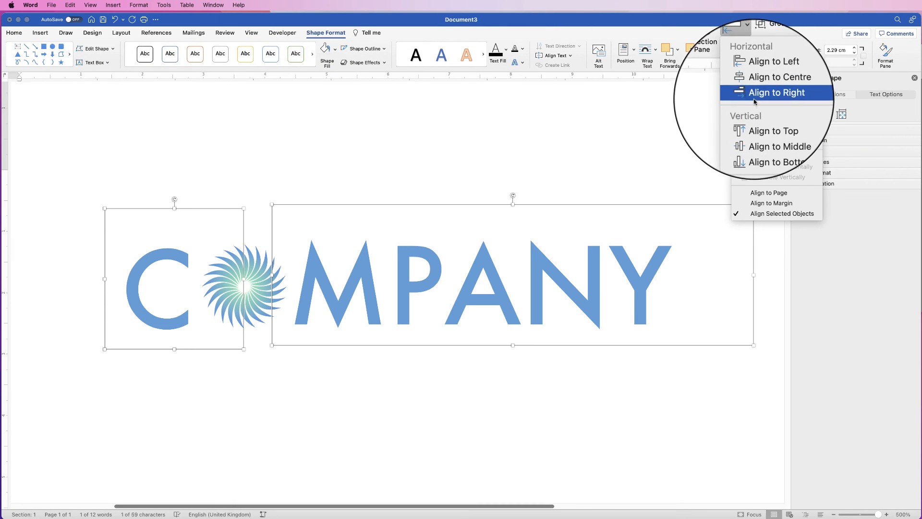
click(752, 143)
click(479, 166)
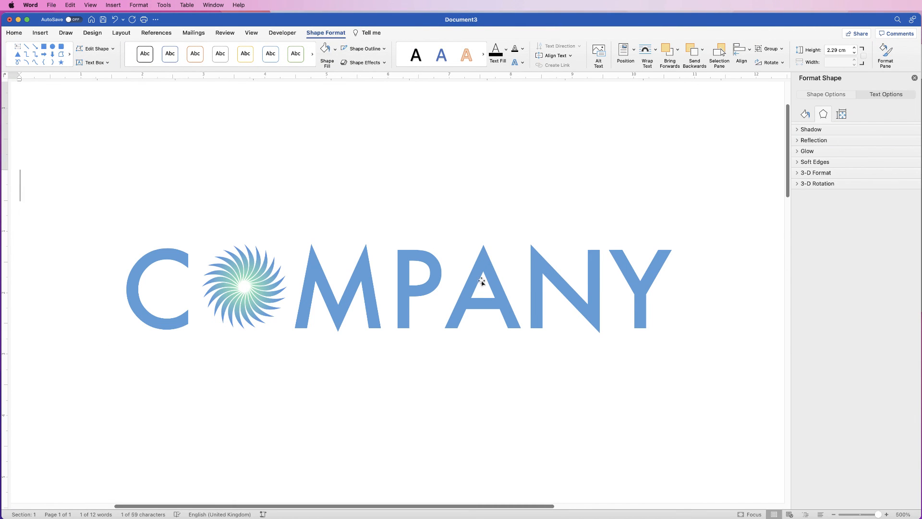
Group the C text box, the swirl picture and the MPANY text box into one logo.
drag(878, 515, 861, 515)
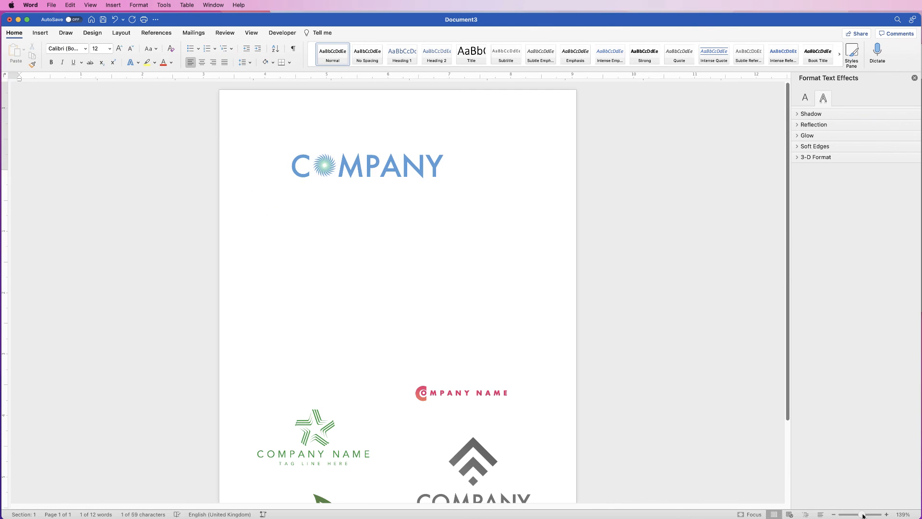
click(395, 182)
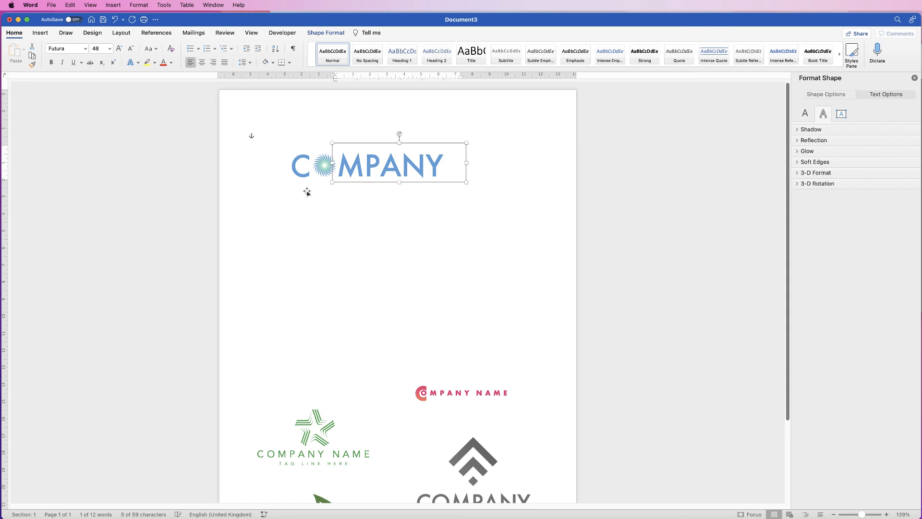
click(304, 177)
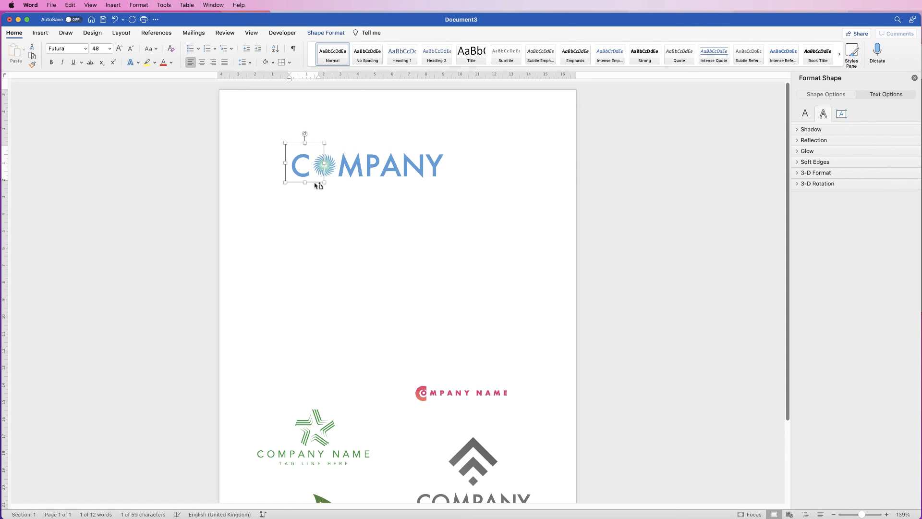
click(403, 182)
click(402, 168)
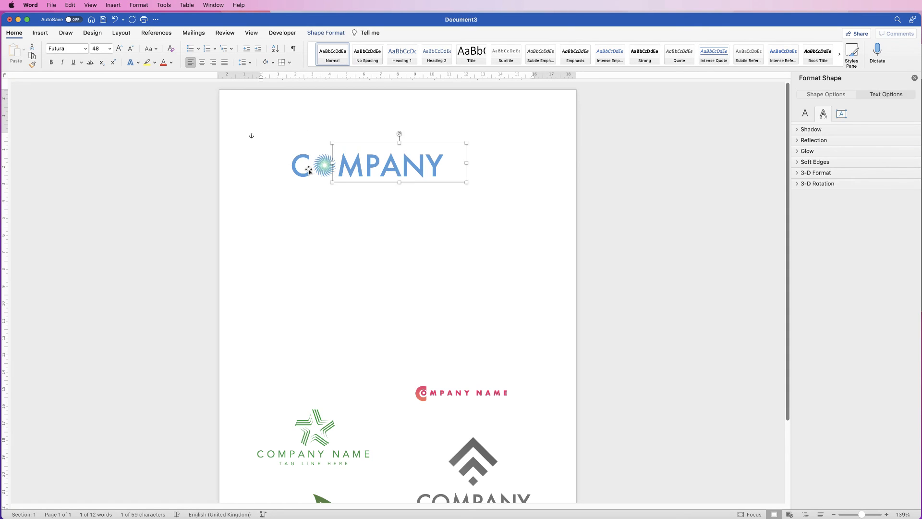
shift+click(325, 164)
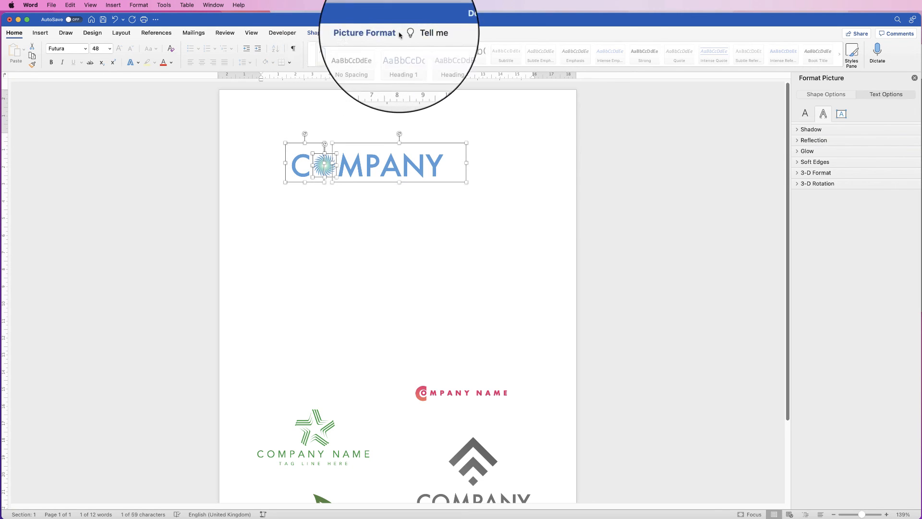
click(376, 32)
click(752, 48)
click(760, 61)
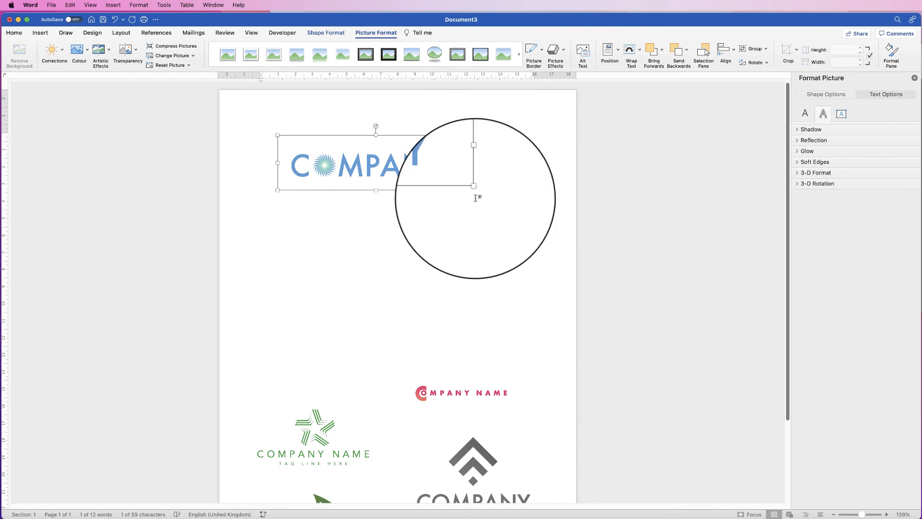
Rearrange the logos on the page: red C logo below the blue wordmark, star and arrow side by side, leaf logo underneath.
drag(391, 175, 423, 284)
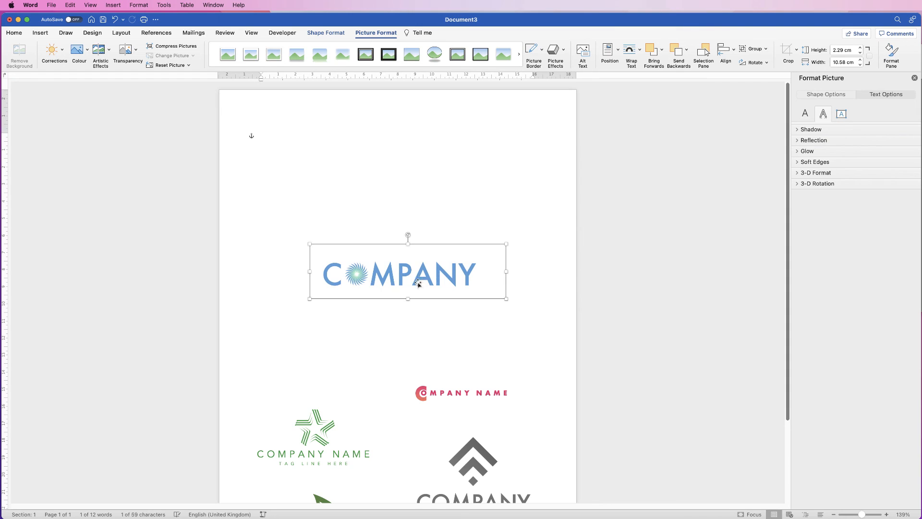
key(super+z)
drag(456, 393, 324, 204)
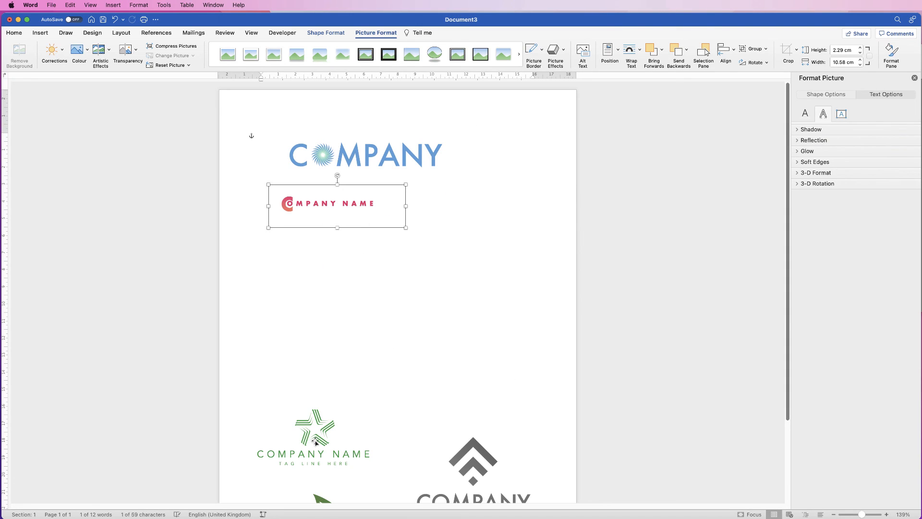
drag(314, 435, 321, 286)
click(488, 465)
drag(488, 465, 492, 266)
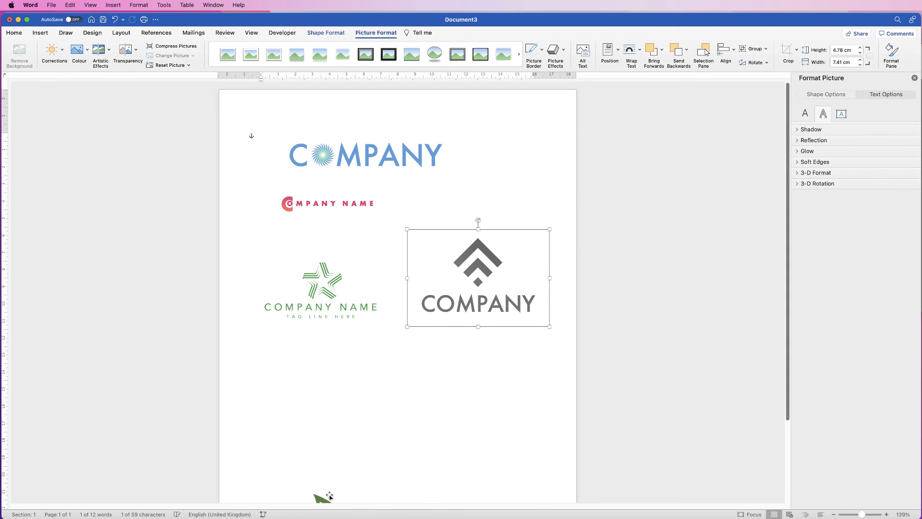
drag(329, 493, 369, 386)
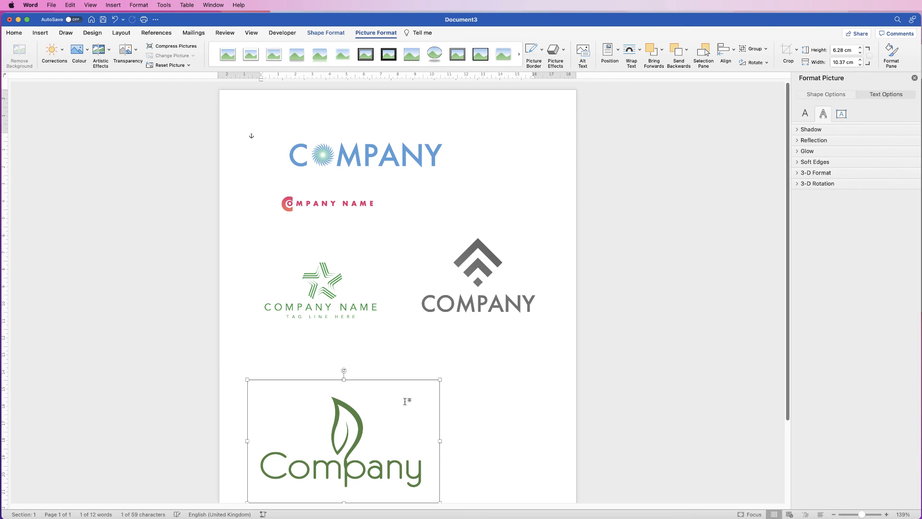
Try resizing the star logo while it is still a group of shapes and text, and undo the resize.
click(335, 294)
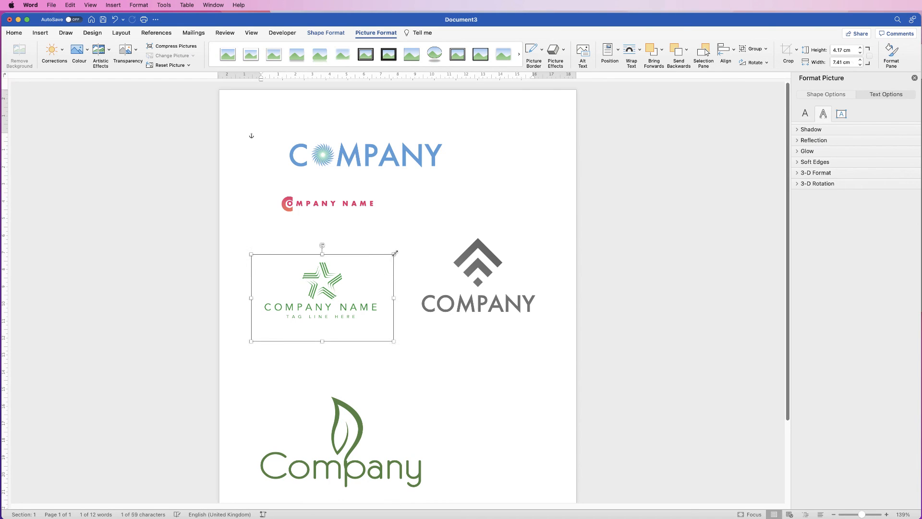
drag(394, 253, 350, 244)
key(super+z)
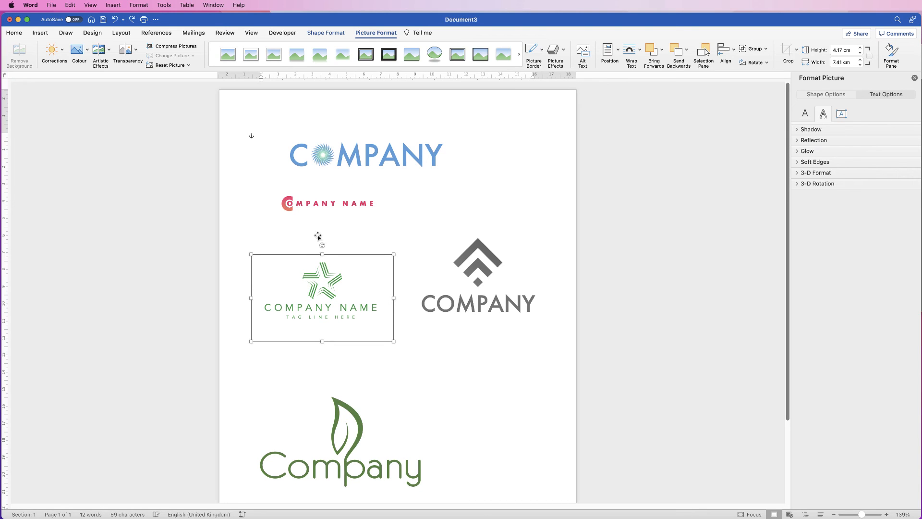
Save the star logo group as a PNG picture on the Desktop.
right_click(325, 287)
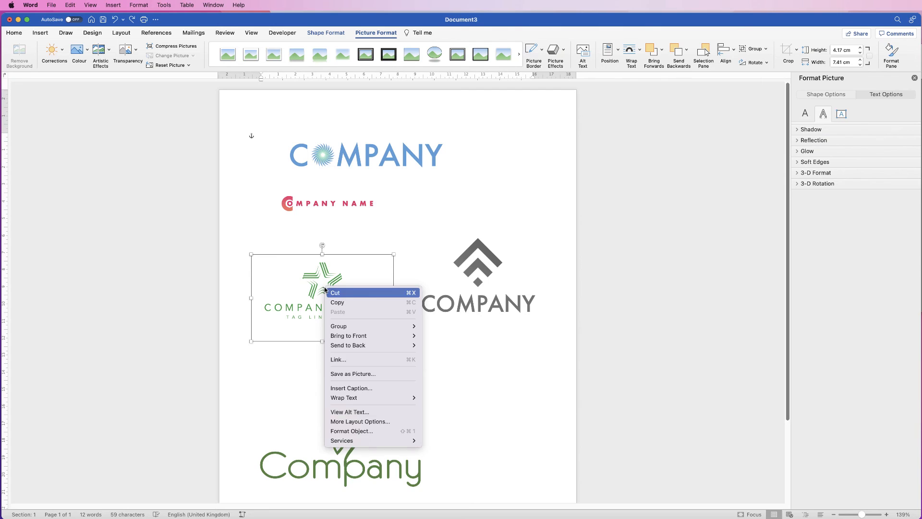
click(359, 374)
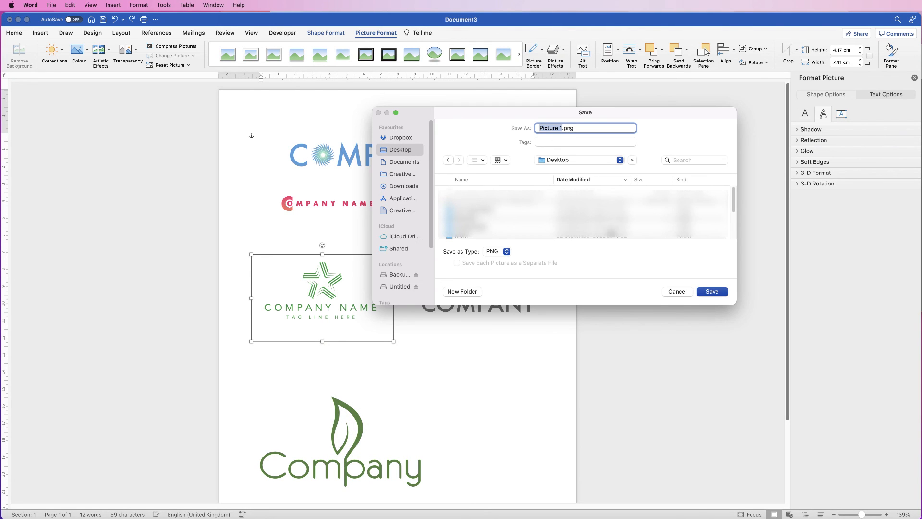
click(710, 293)
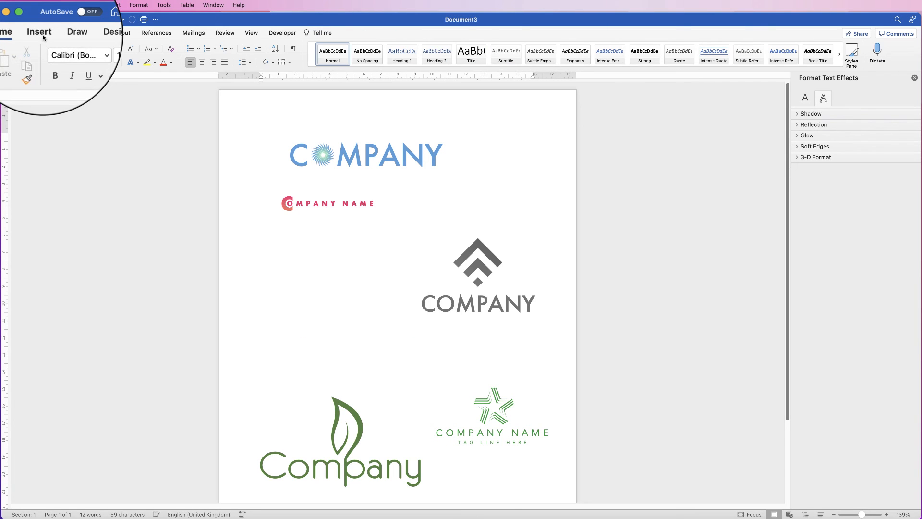
Insert the saved star logo picture from the Desktop into the document.
click(40, 33)
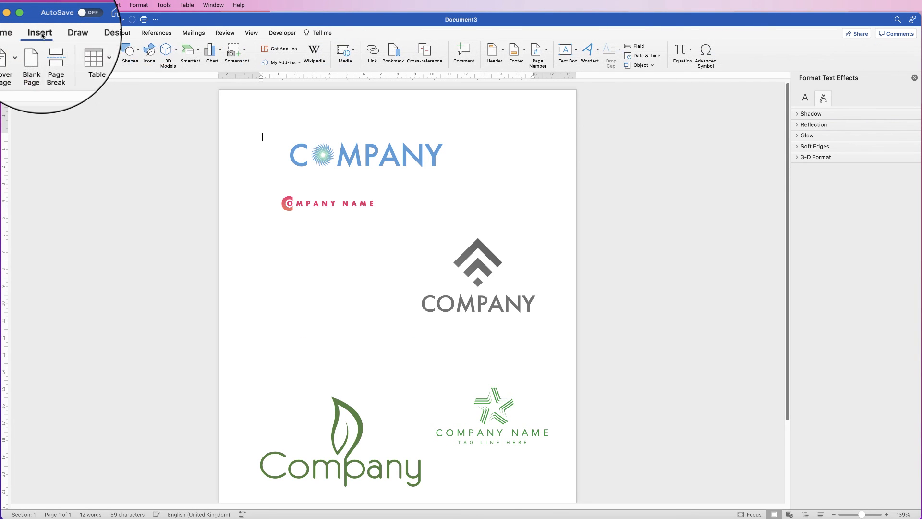
click(112, 58)
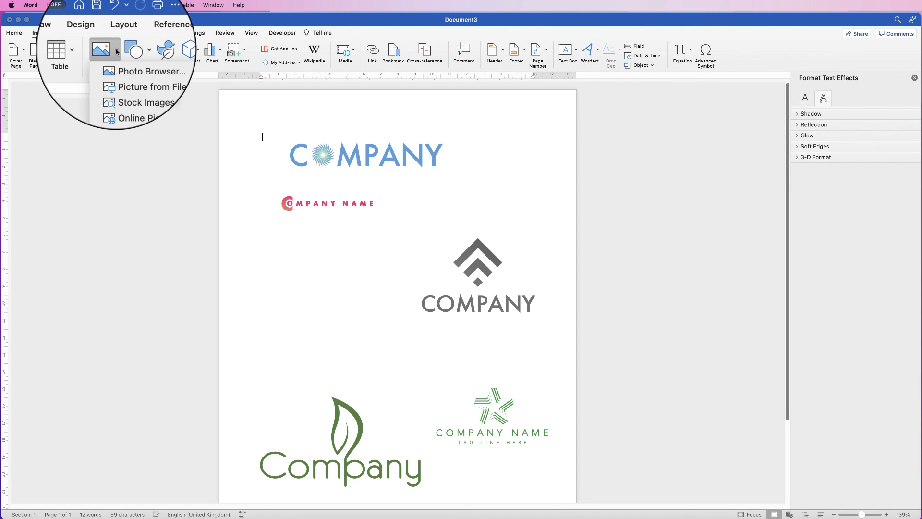
click(123, 75)
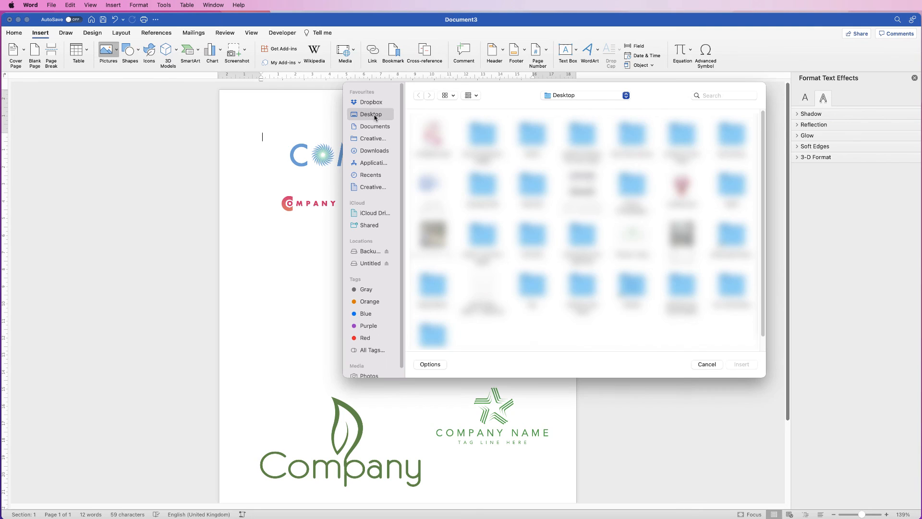
click(632, 235)
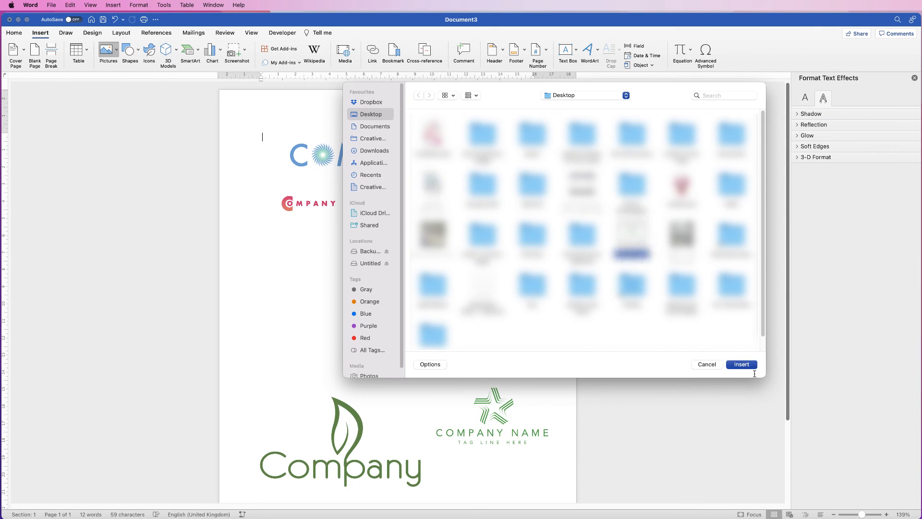
click(742, 365)
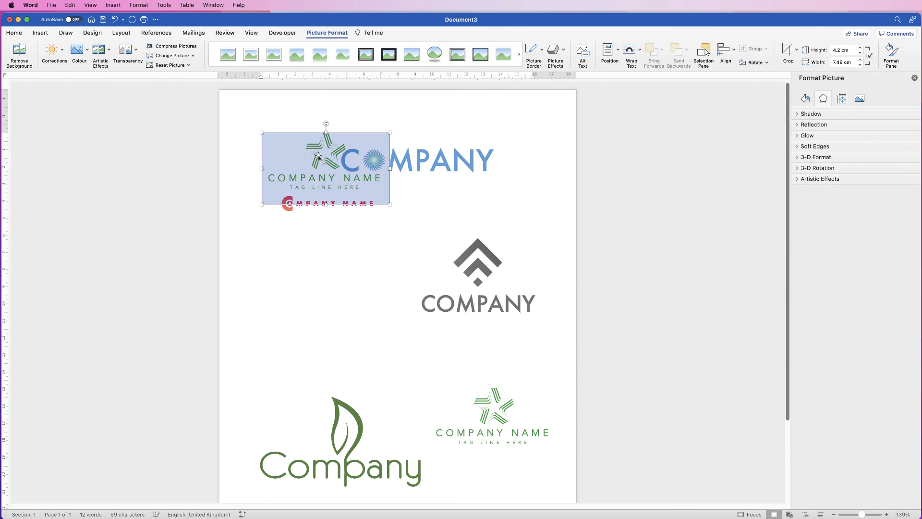
Change the inserted star picture's text wrapping so it moves freely, and place it beside the arrow logo.
click(630, 52)
click(659, 134)
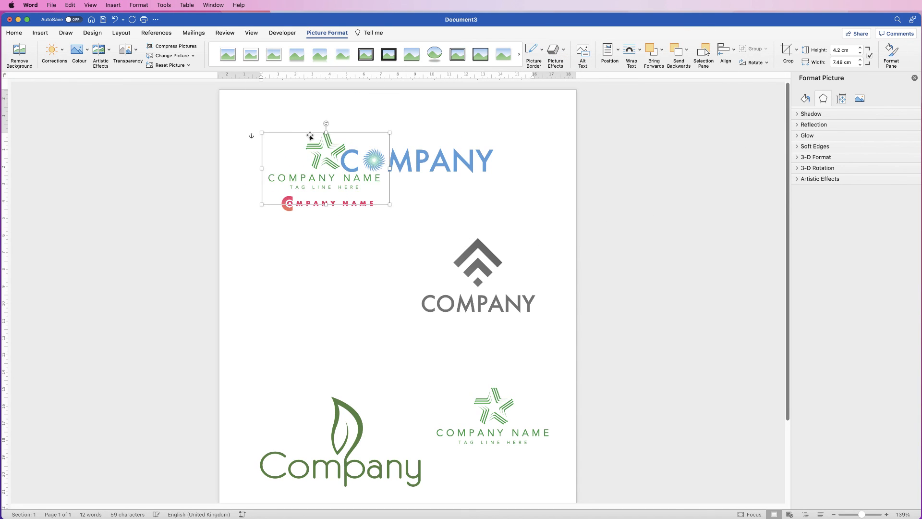
drag(310, 137, 303, 277)
mouse_move(383, 271)
mouse_down()
mouse_move(518, 178)
mouse_move(415, 212)
mouse_move(288, 318)
mouse_move(510, 204)
mouse_move(450, 242)
mouse_move(384, 263)
mouse_move(536, 204)
mouse_move(366, 270)
mouse_move(383, 273)
mouse_up()
mouse_move(322, 303)
mouse_down()
mouse_move(327, 274)
mouse_move(306, 197)
mouse_move(315, 179)
mouse_move(296, 215)
mouse_move(344, 272)
mouse_move(323, 295)
mouse_up()
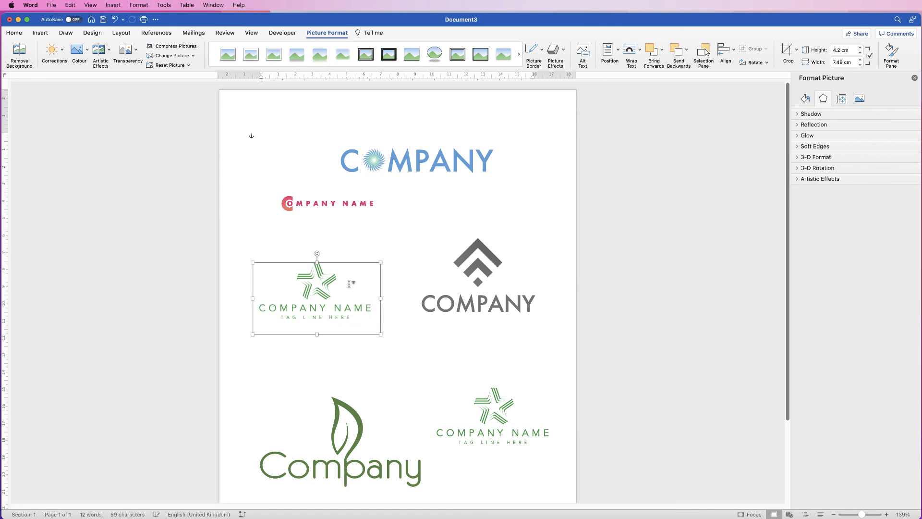
Save the grey arrow logo group as a PNG picture on the Desktop.
click(477, 277)
right_click(476, 278)
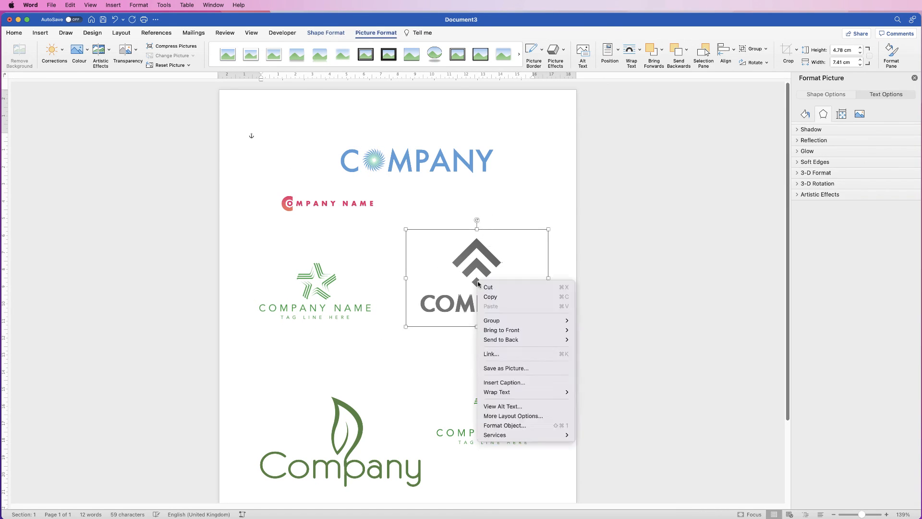
click(499, 362)
click(712, 292)
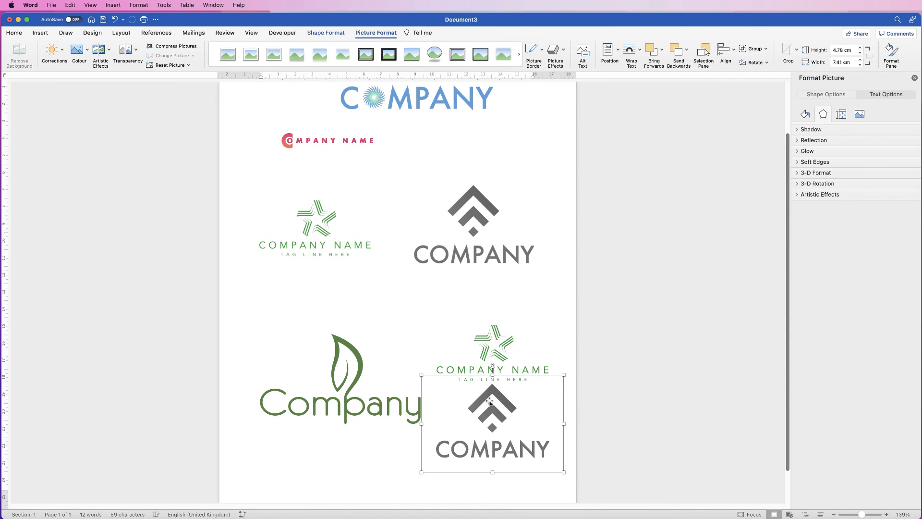
Save the green leaf logo group as Picture 3.png on the Desktop.
click(345, 384)
right_click(344, 384)
click(384, 463)
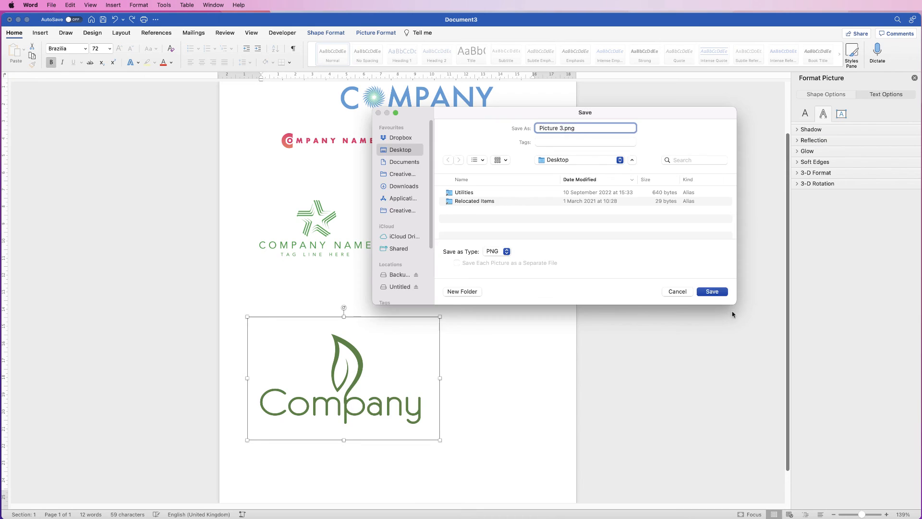
click(710, 290)
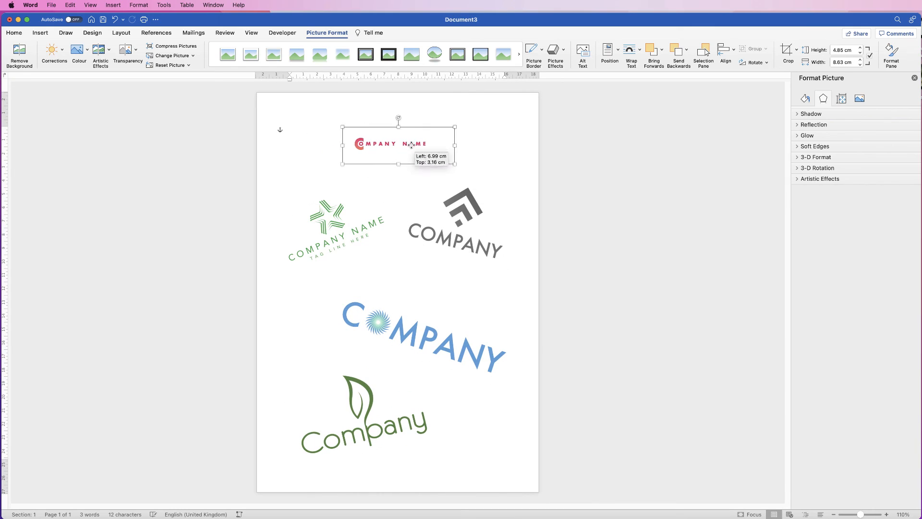
Shift the red COMPANY NAME logo picture slightly right near the top of the page and deselect it.
drag(411, 145, 413, 145)
click(586, 267)
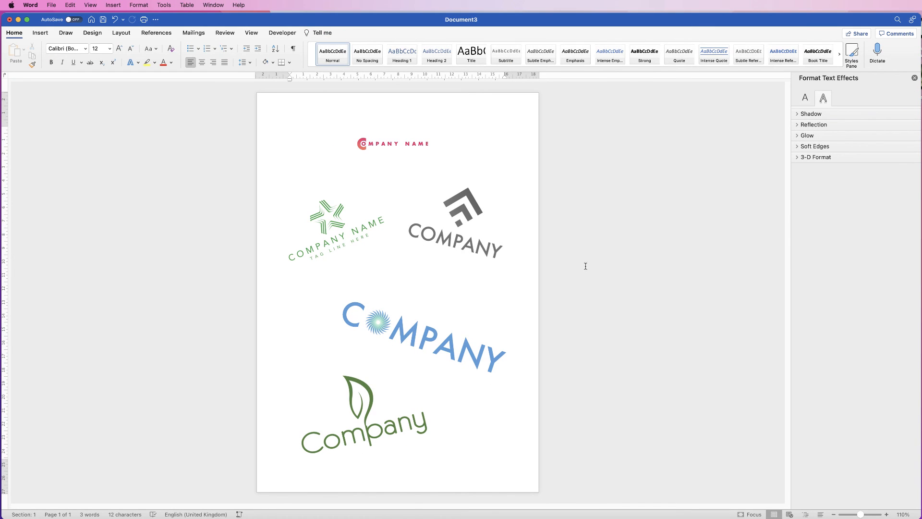